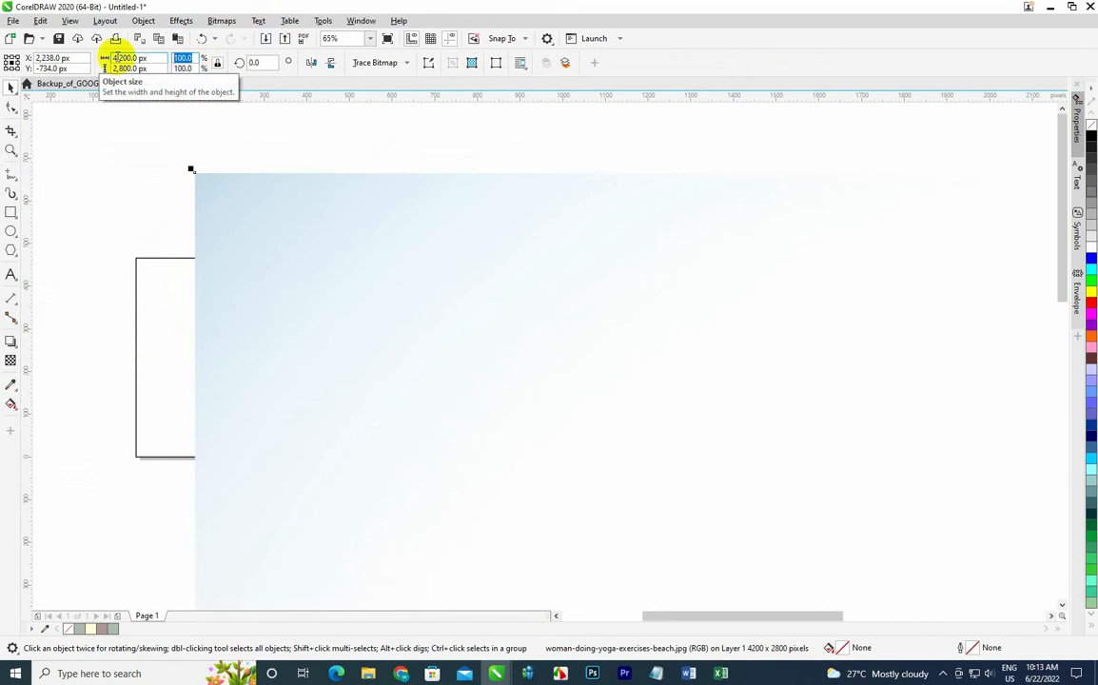
Scale the yoga photo to 20% and move it over the left end of the banner rectangle.
{"action": "key", "text": "Return"}
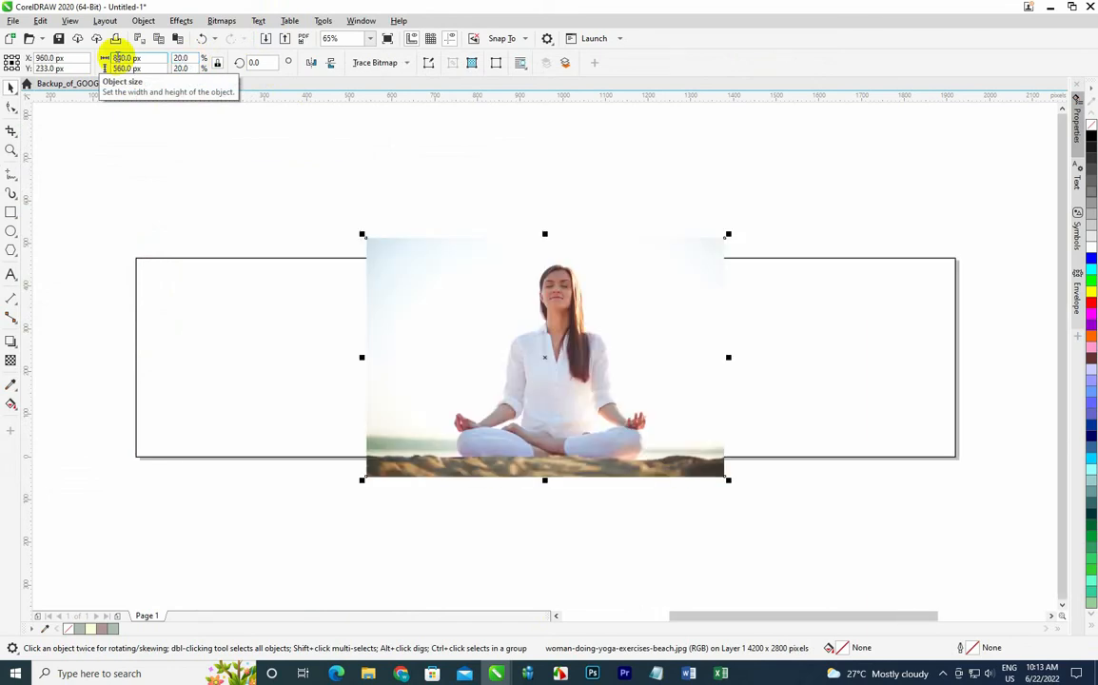
{"action": "left_click_drag", "start_coordinate": [481, 322], "coordinate": [392, 321]}
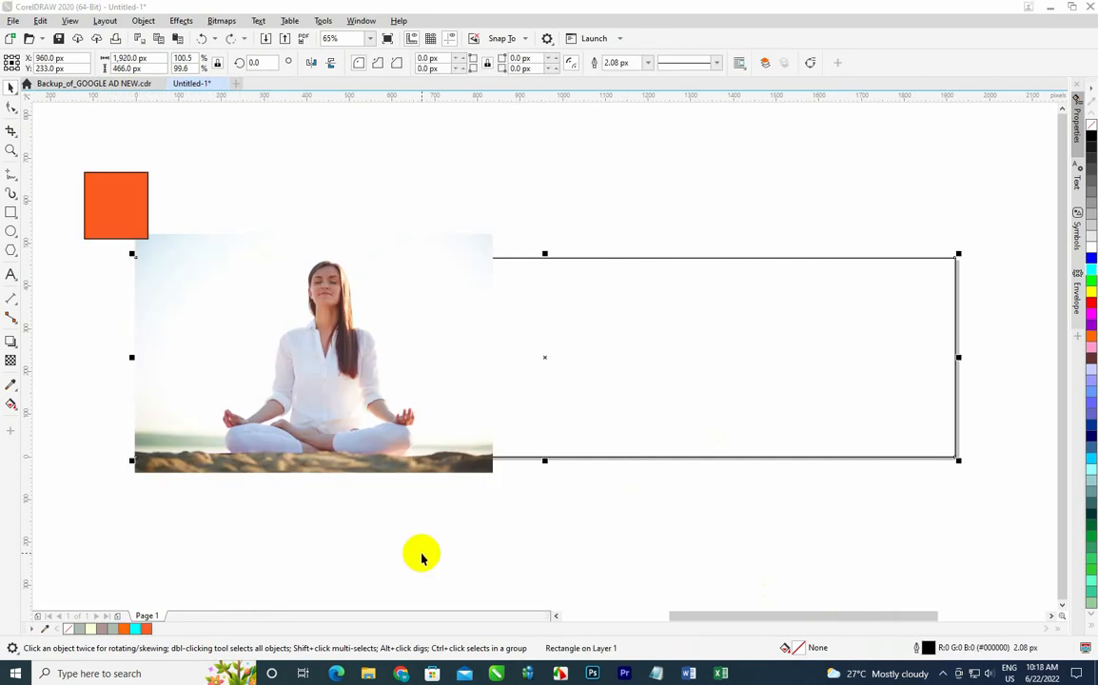
Fill the banner rectangle with the orange sampled from the small square using the Color Eyedropper.
{"action": "left_click", "coordinate": [12, 385]}
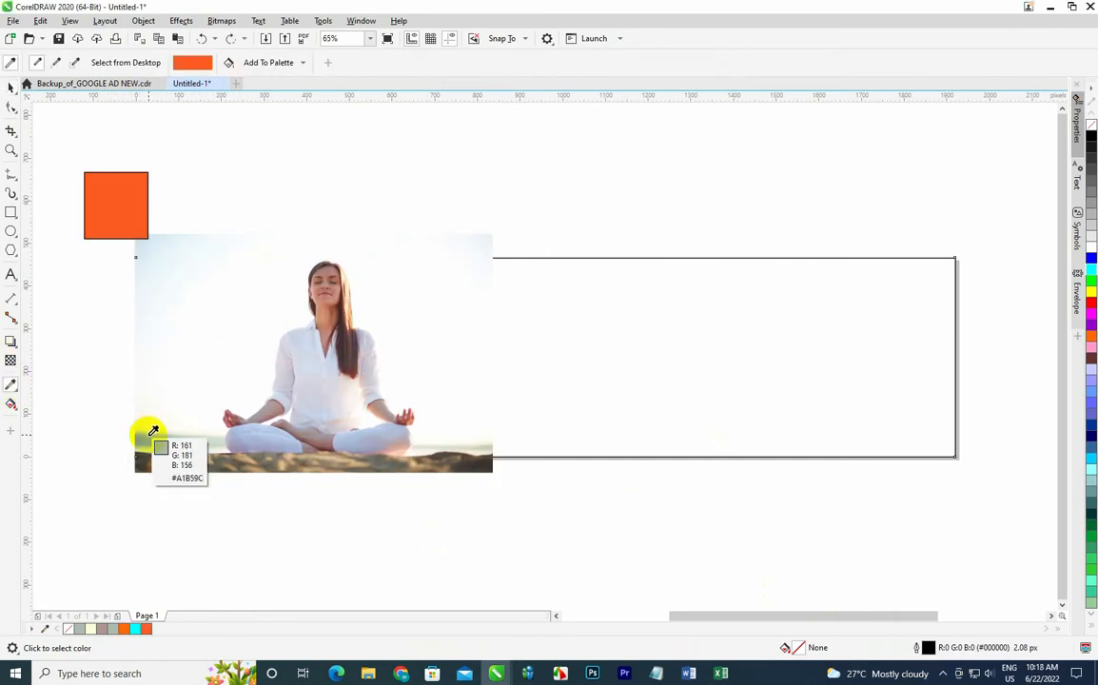
{"action": "left_click", "coordinate": [10, 86]}
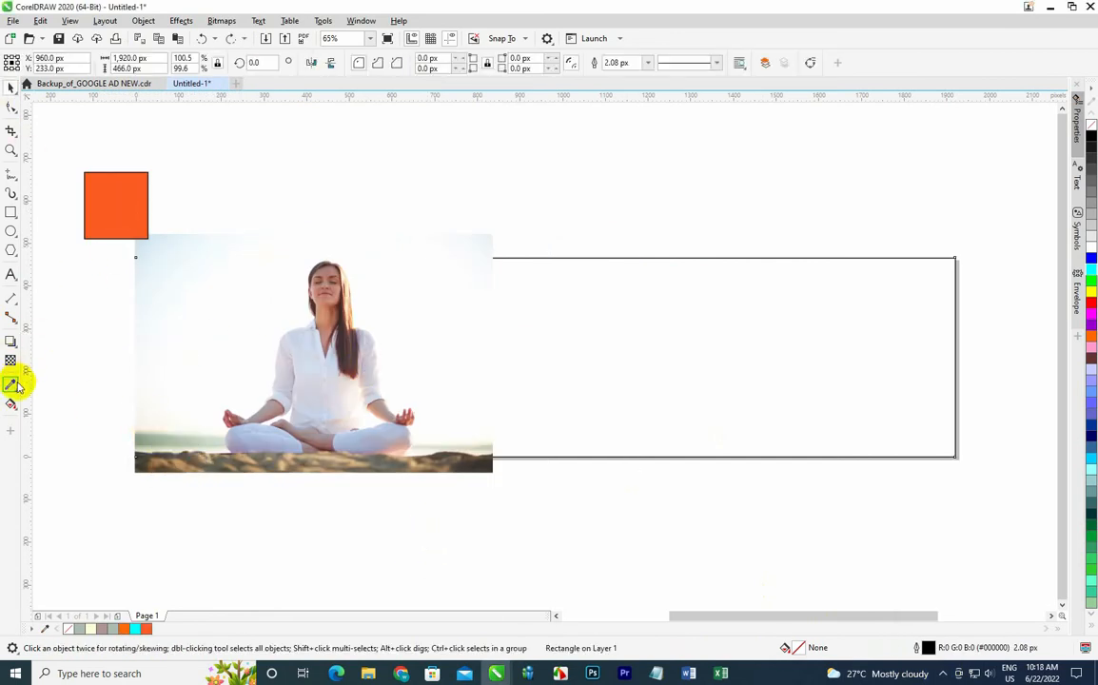
{"action": "left_click", "coordinate": [17, 385]}
{"action": "left_click", "coordinate": [110, 188]}
{"action": "left_click", "coordinate": [599, 328]}
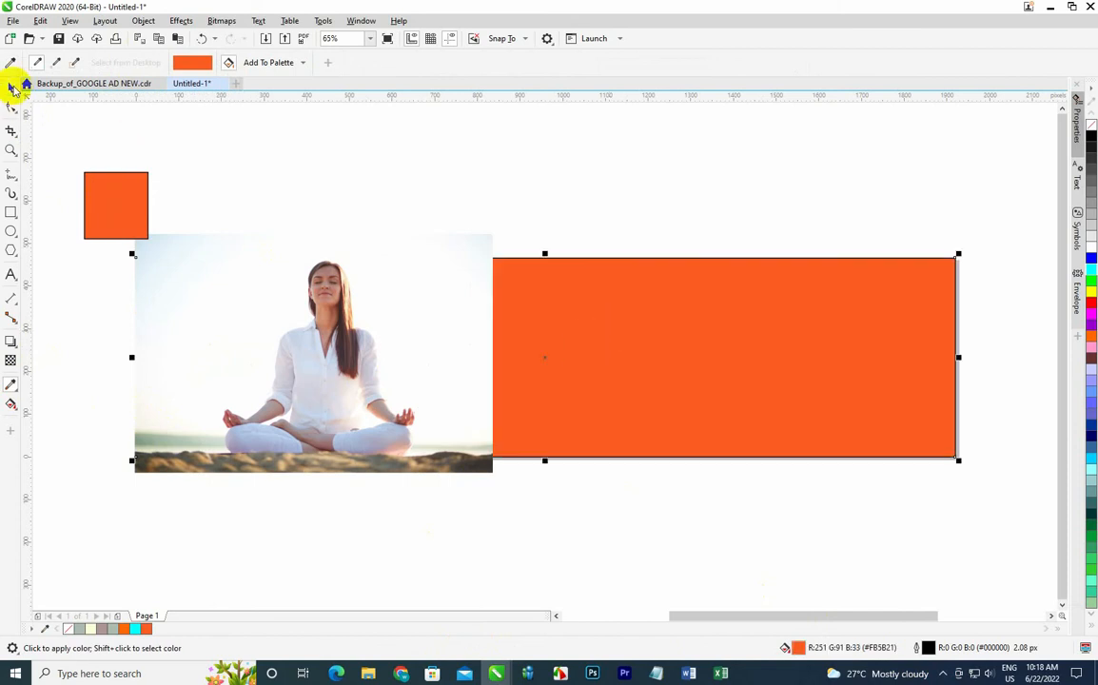
Nudge the photo slightly down and apply a fountain transparency that fades out its right edge.
{"action": "left_click", "coordinate": [11, 86]}
{"action": "mouse_move", "coordinate": [314, 337]}
{"action": "left_mouse_down"}
{"action": "mouse_move", "coordinate": [343, 392]}
{"action": "mouse_move", "coordinate": [315, 354]}
{"action": "left_mouse_up"}
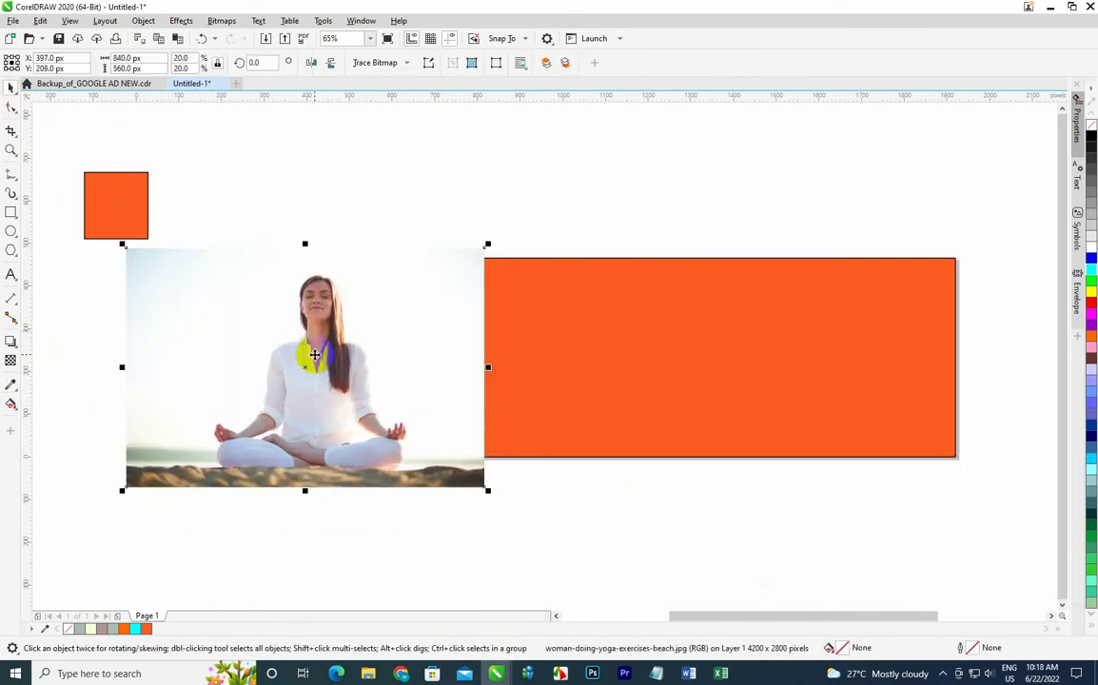
{"action": "left_click", "coordinate": [11, 360]}
{"action": "left_click_drag", "start_coordinate": [424, 370], "coordinate": [450, 374]}
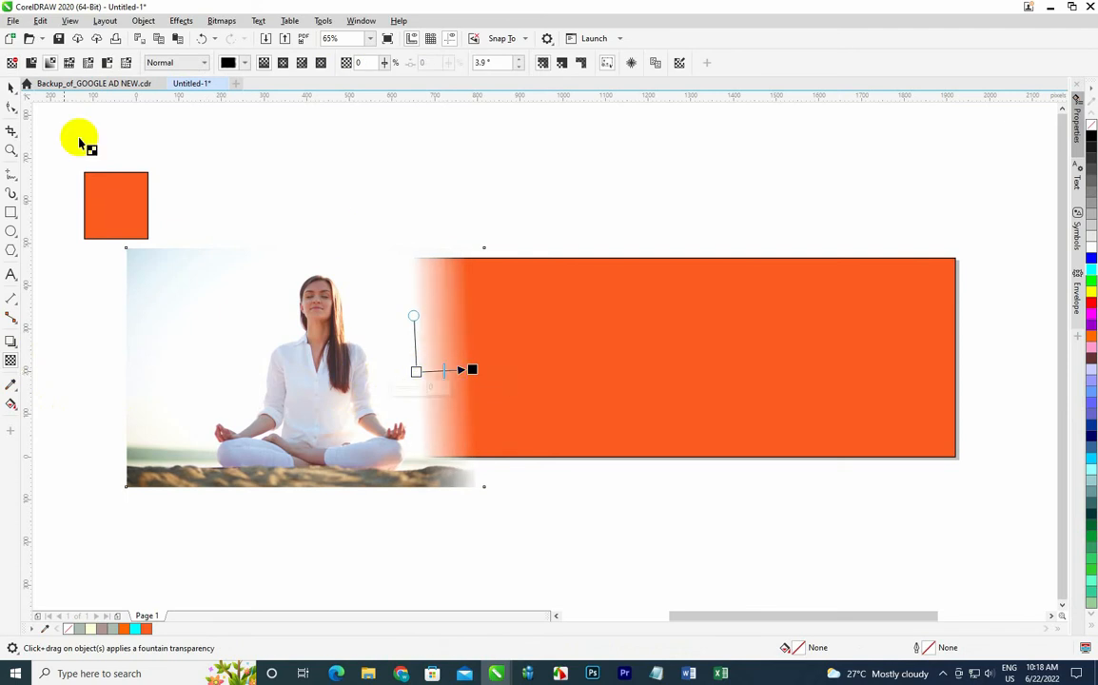
Apply a linear fountain fill to the banner rectangle, running from orange at its right end to white toward the middle.
{"action": "left_click", "coordinate": [11, 86]}
{"action": "left_click", "coordinate": [611, 380]}
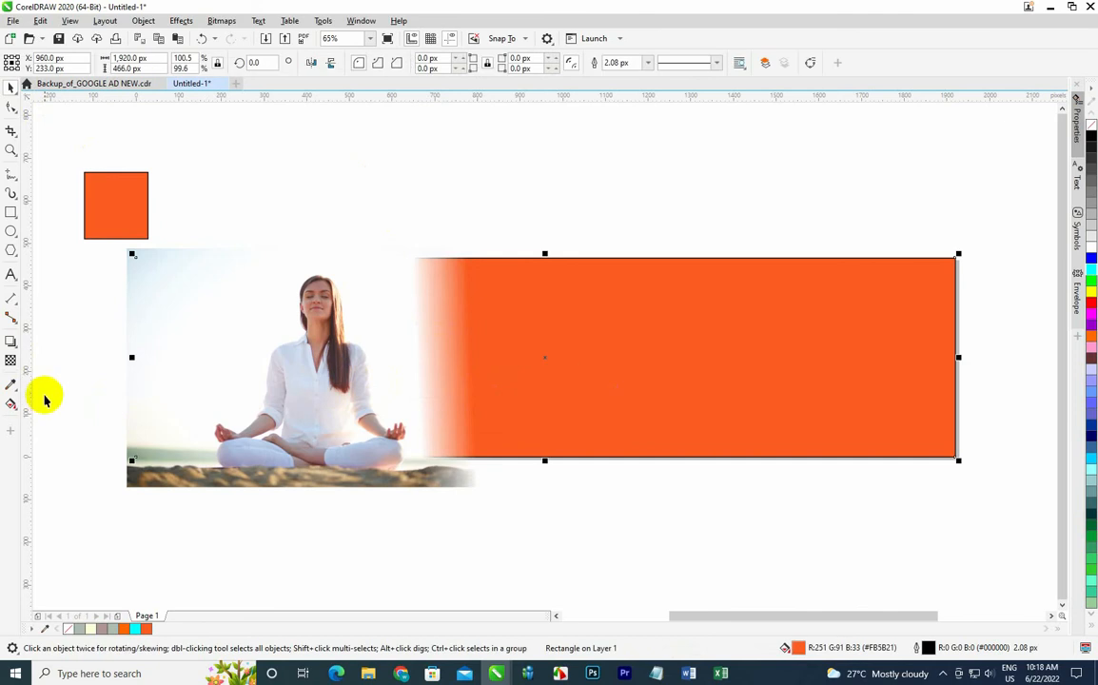
{"action": "left_click", "coordinate": [11, 362]}
{"action": "left_click", "coordinate": [10, 405]}
{"action": "left_click_drag", "start_coordinate": [970, 358], "coordinate": [516, 369]}
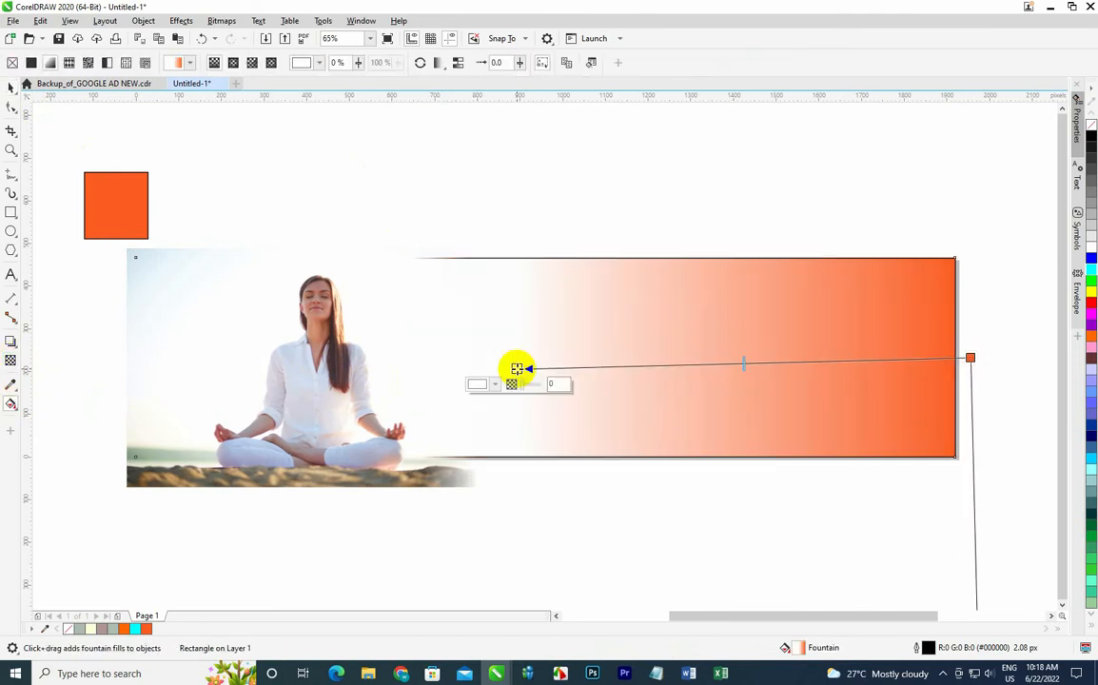
{"action": "left_click_drag", "start_coordinate": [969, 357], "coordinate": [977, 360]}
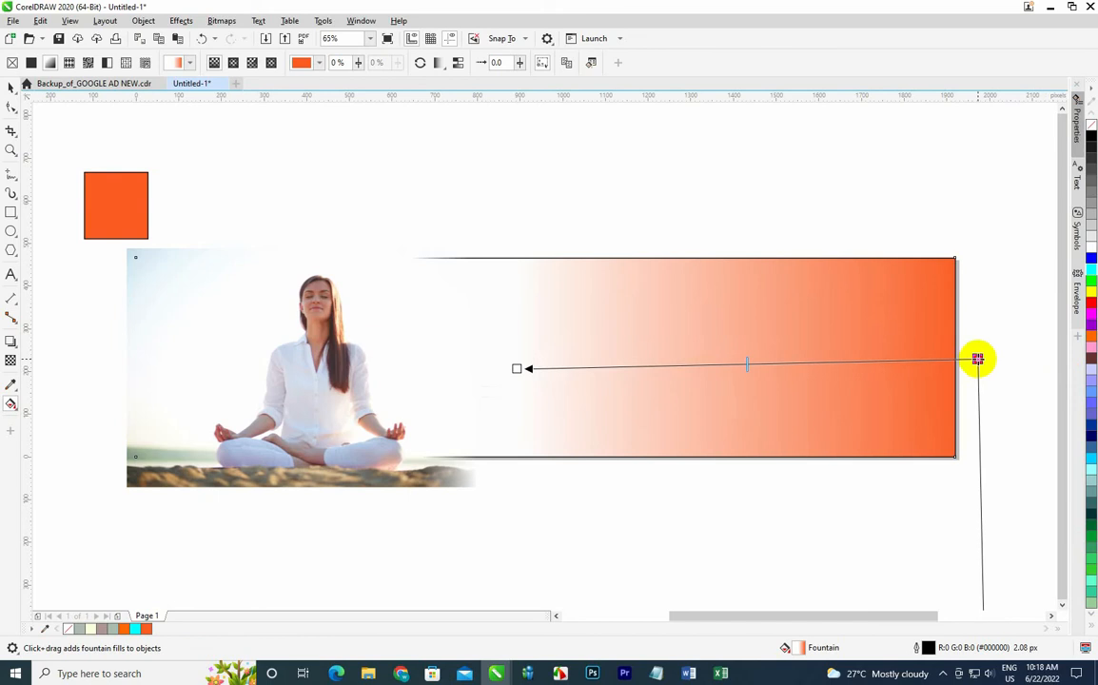
{"action": "left_click", "coordinate": [938, 216]}
{"action": "left_click", "coordinate": [10, 87]}
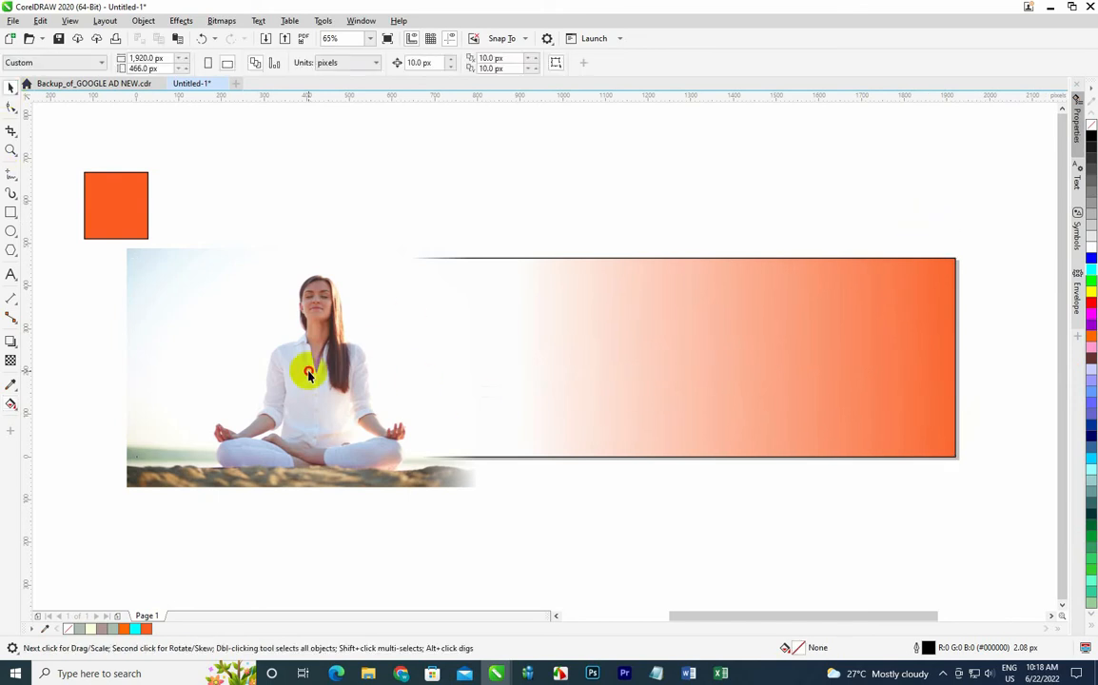
Place the photo inside the banner rectangle with PowerClip and set the rectangle's outline to None.
{"action": "left_click", "coordinate": [307, 374]}
{"action": "right_click", "coordinate": [305, 350]}
{"action": "left_click", "coordinate": [367, 429]}
{"action": "left_click", "coordinate": [570, 358]}
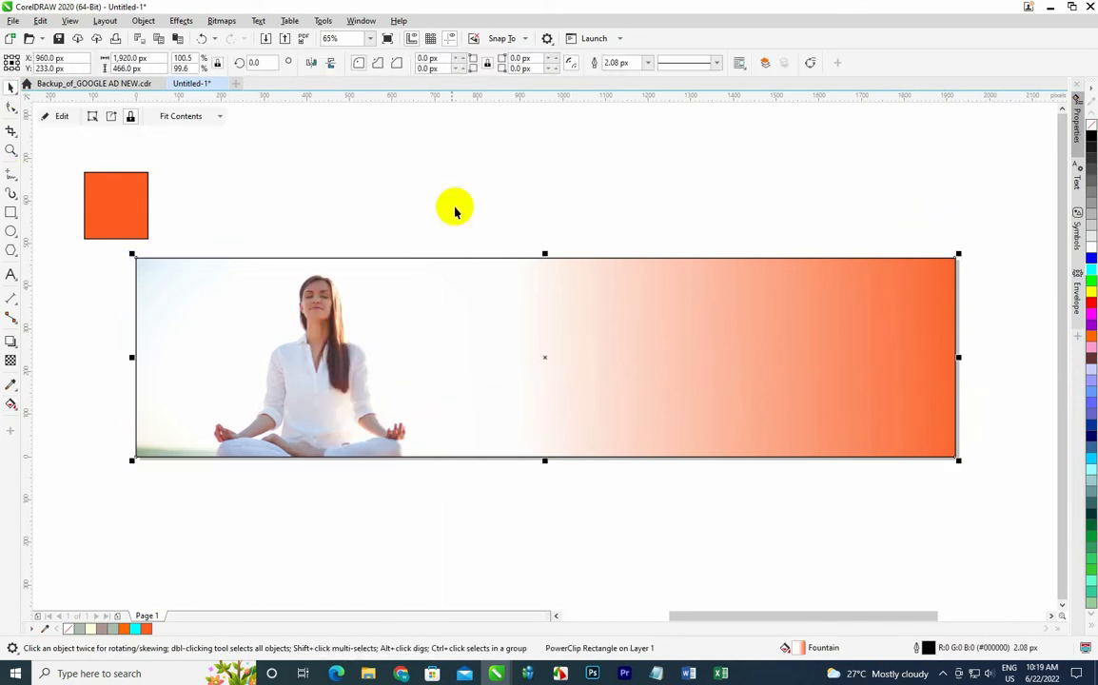
{"action": "left_click", "coordinate": [648, 64]}
{"action": "left_click", "coordinate": [617, 80]}
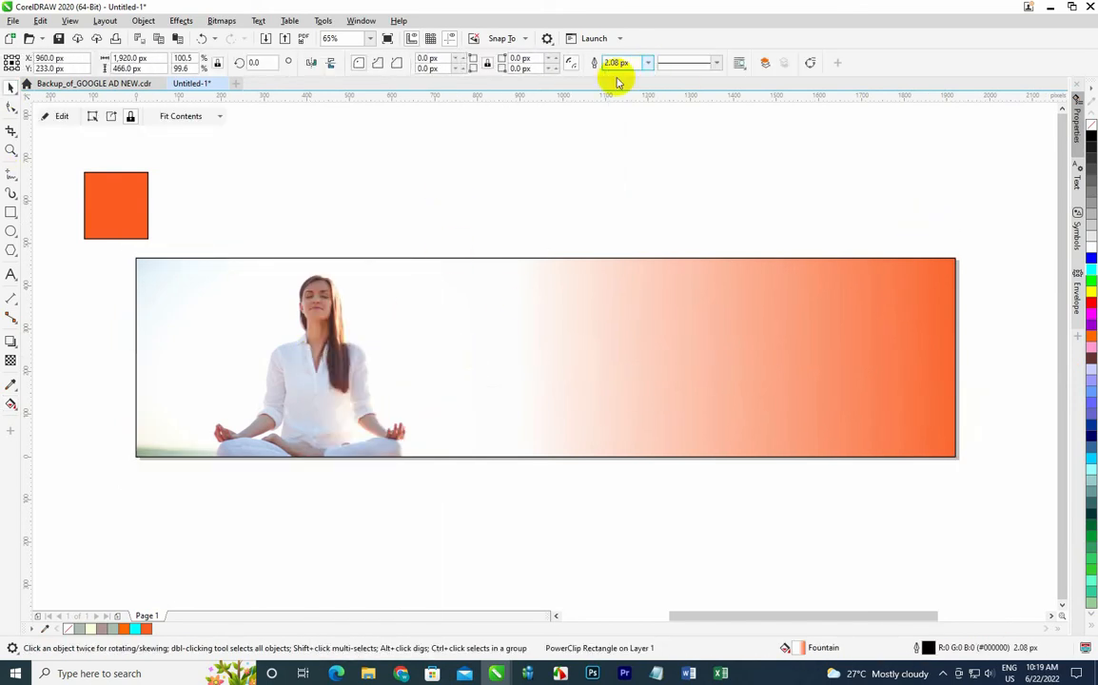
Edit the PowerClip contents to nudge the photo up and left so it fills the banner's left end, then finish editing.
{"action": "left_click", "coordinate": [474, 307]}
{"action": "left_click", "coordinate": [61, 116]}
{"action": "left_click", "coordinate": [263, 459]}
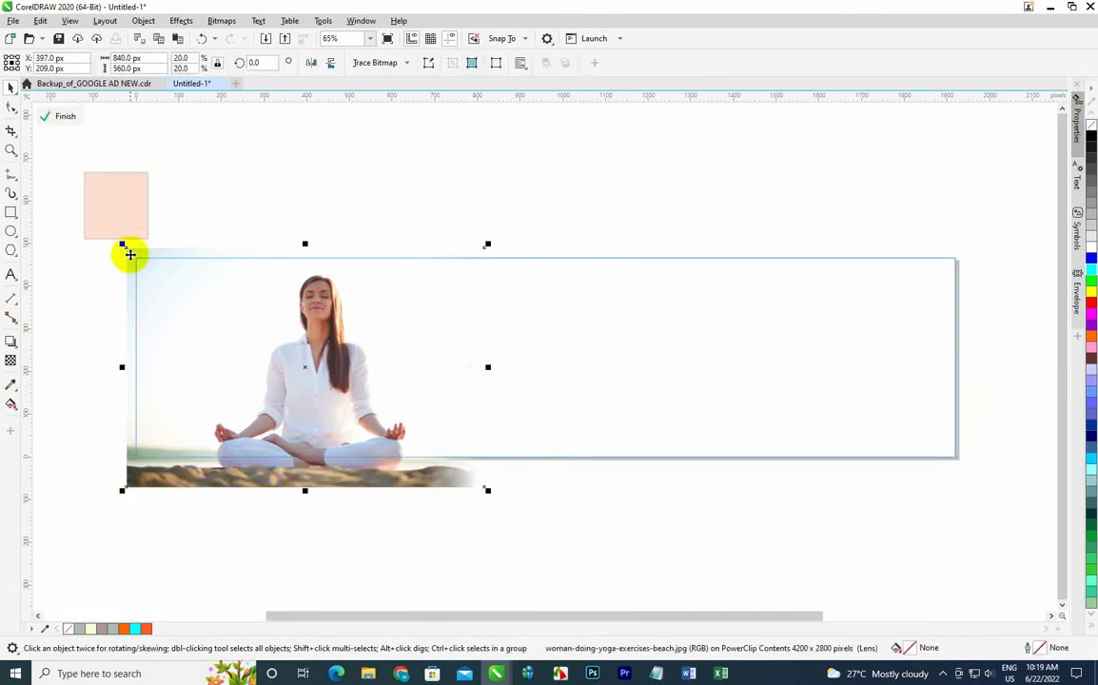
{"action": "mouse_move", "coordinate": [130, 253]}
{"action": "left_mouse_down"}
{"action": "mouse_move", "coordinate": [127, 240]}
{"action": "mouse_move", "coordinate": [134, 253]}
{"action": "left_mouse_up"}
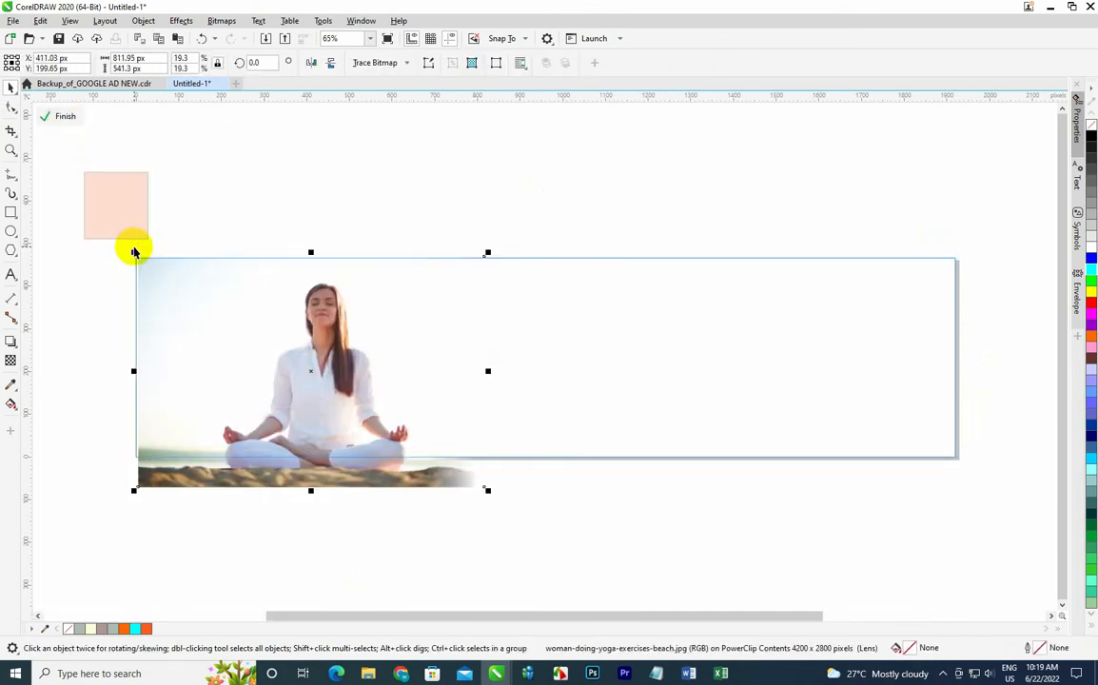
{"action": "key", "text": "Left"}
{"action": "key", "text": "Up"}
{"action": "key", "text": "Up"}
{"action": "key", "text": "Up"}
{"action": "key", "text": "Up"}
{"action": "key", "text": "Up"}
{"action": "key", "text": "Left"}
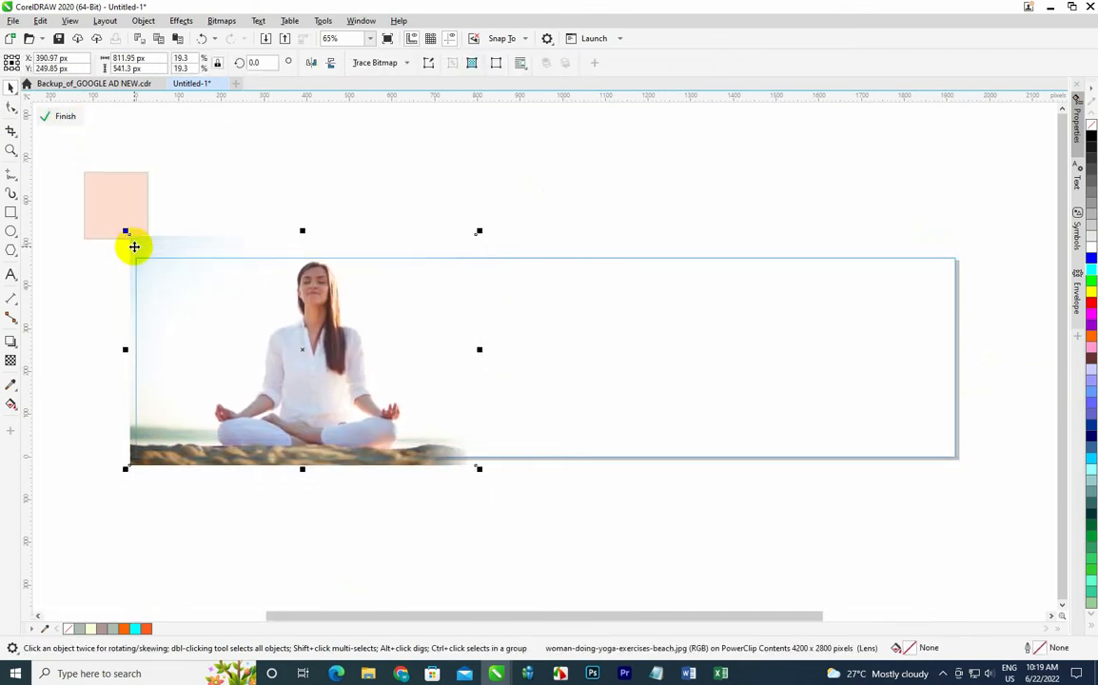
{"action": "key", "text": "Down"}
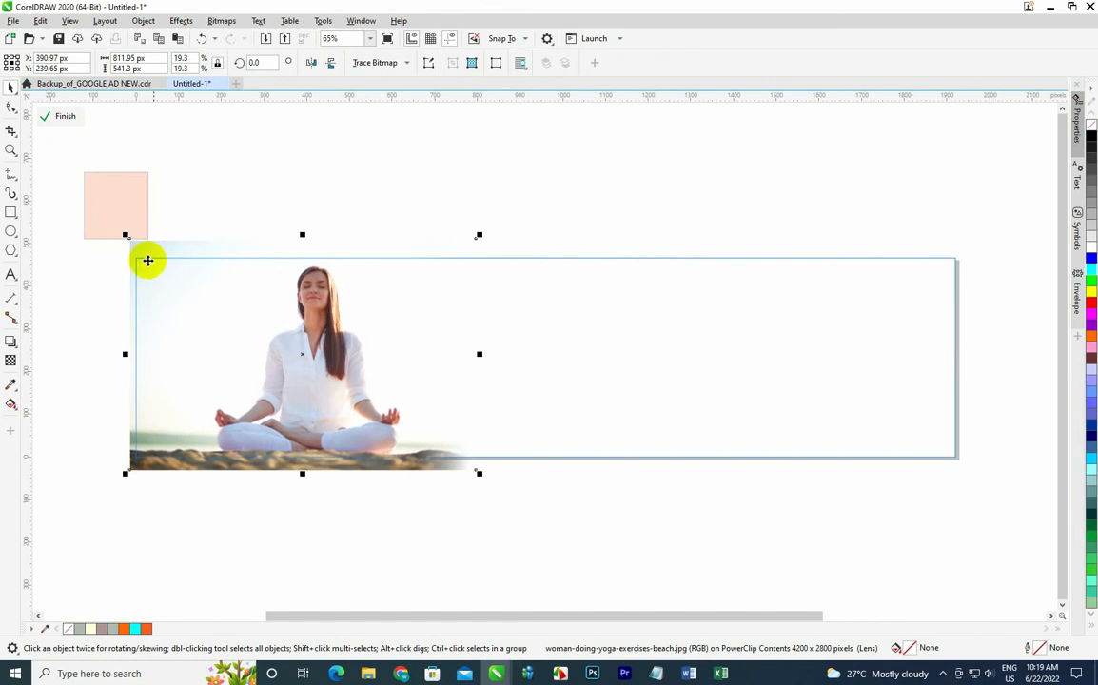
{"action": "left_click", "coordinate": [66, 116]}
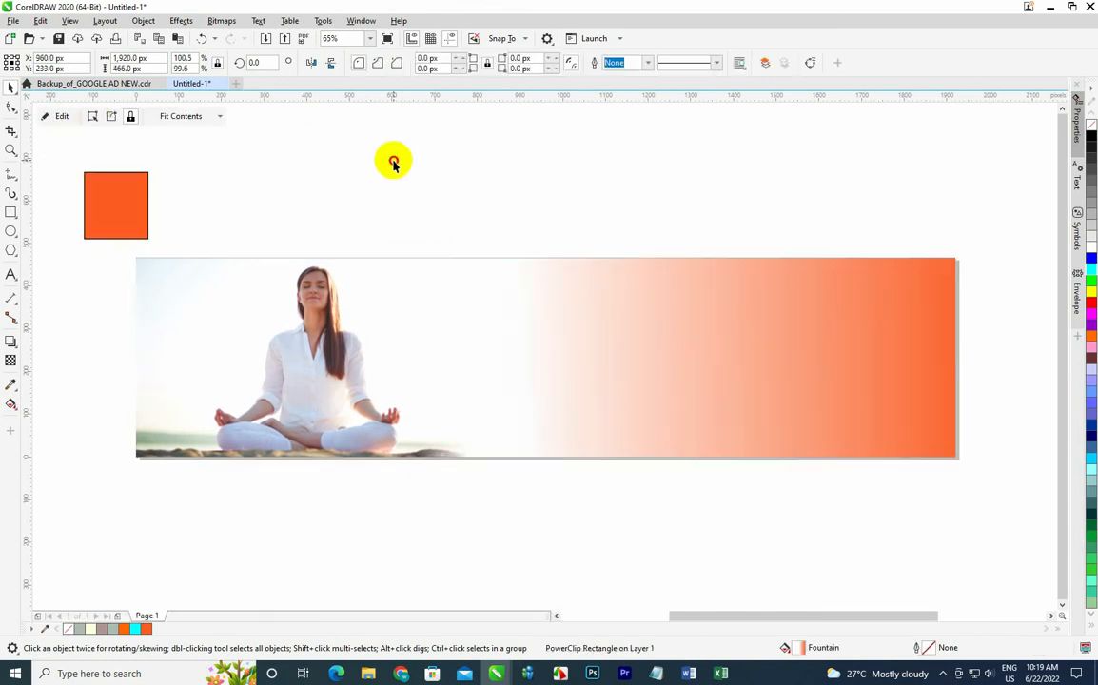
{"action": "left_click", "coordinate": [516, 360]}
{"action": "left_click", "coordinate": [344, 157]}
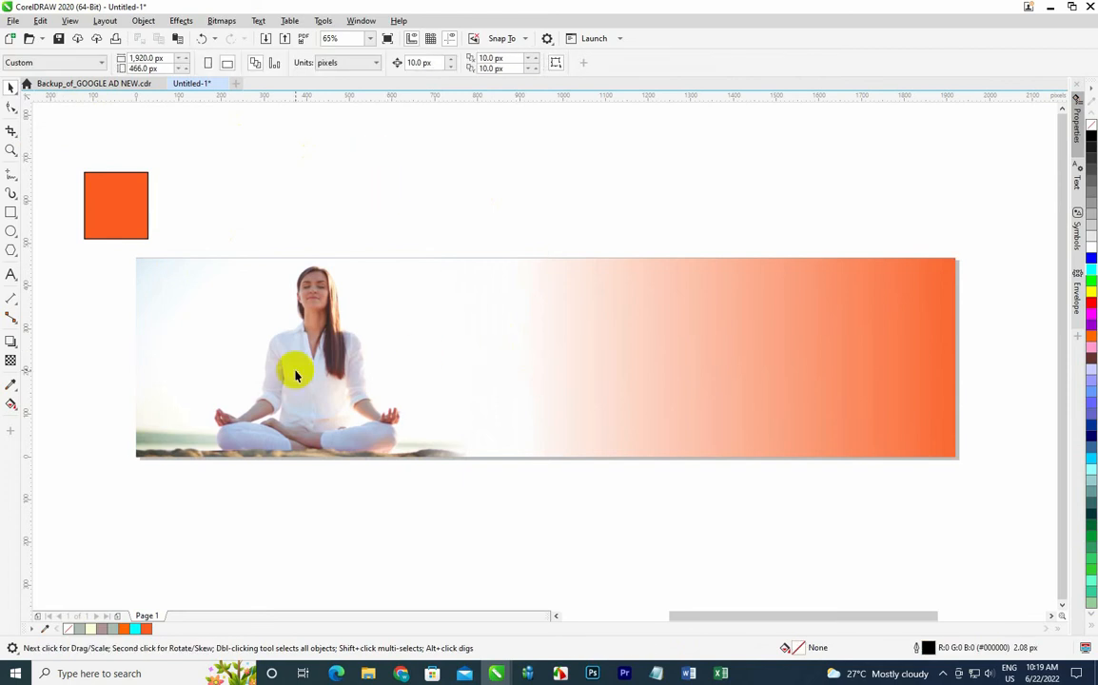
{"action": "left_click", "coordinate": [268, 334]}
{"action": "left_click", "coordinate": [448, 216]}
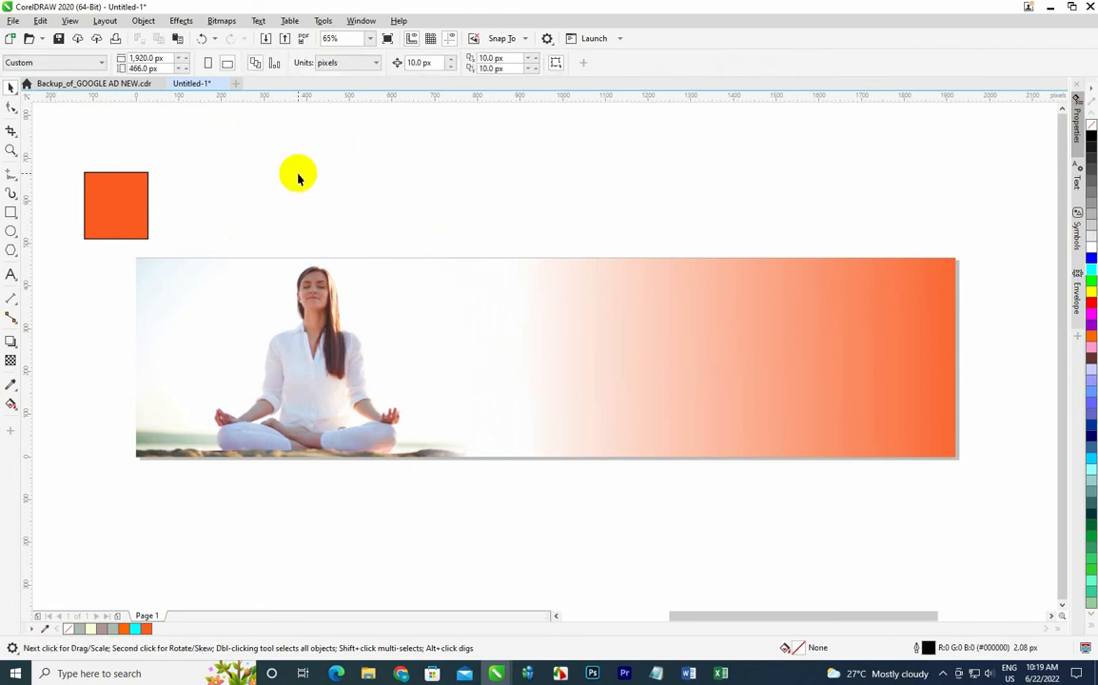
{"action": "left_click", "coordinate": [10, 212]}
{"action": "left_click_drag", "start_coordinate": [448, 213], "coordinate": [612, 364]}
{"action": "key", "text": "Delete"}
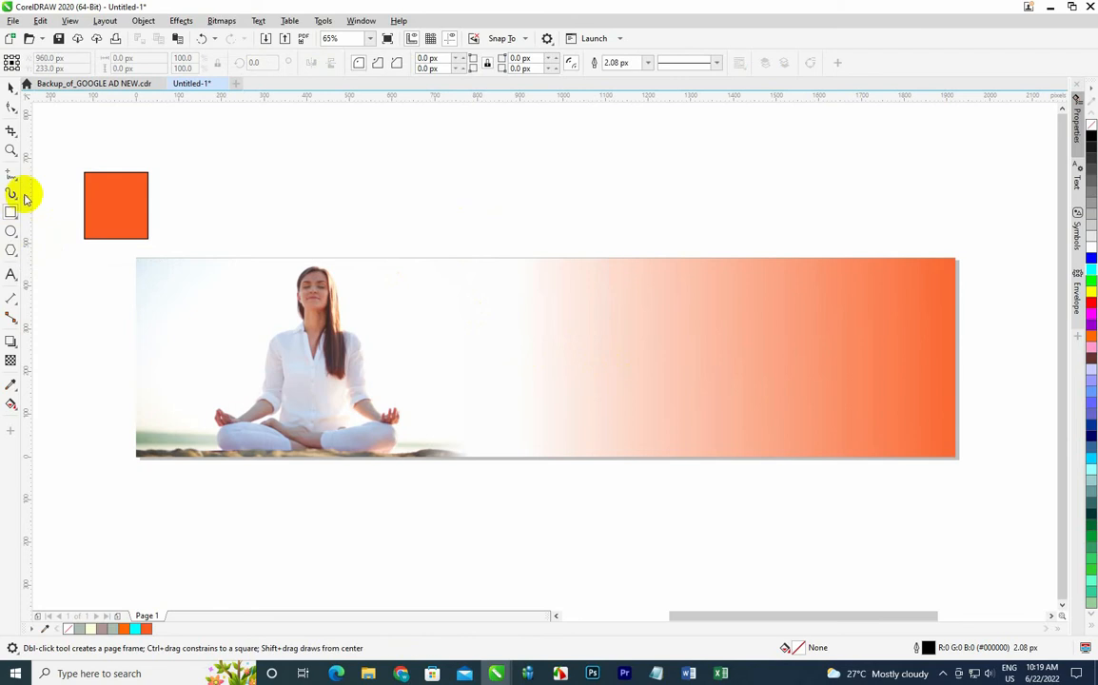
Draw a closed Bézier shape with a wavy lower edge over the banner's upper right corner.
{"action": "left_click", "coordinate": [10, 177]}
{"action": "left_click", "coordinate": [69, 216]}
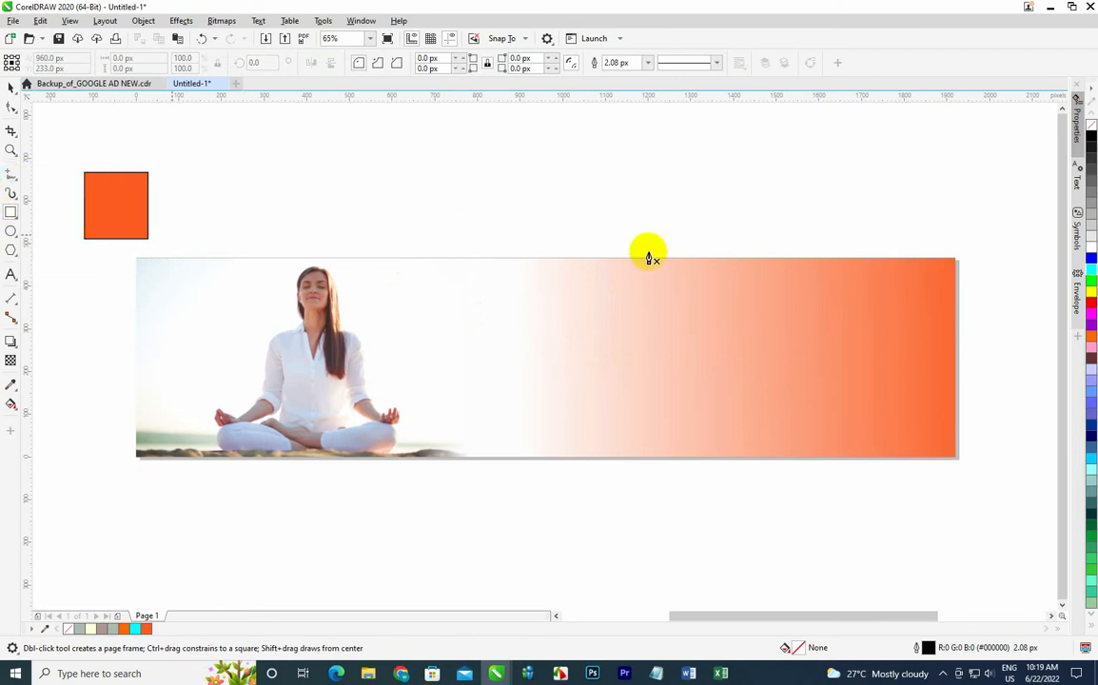
{"action": "left_click", "coordinate": [743, 219]}
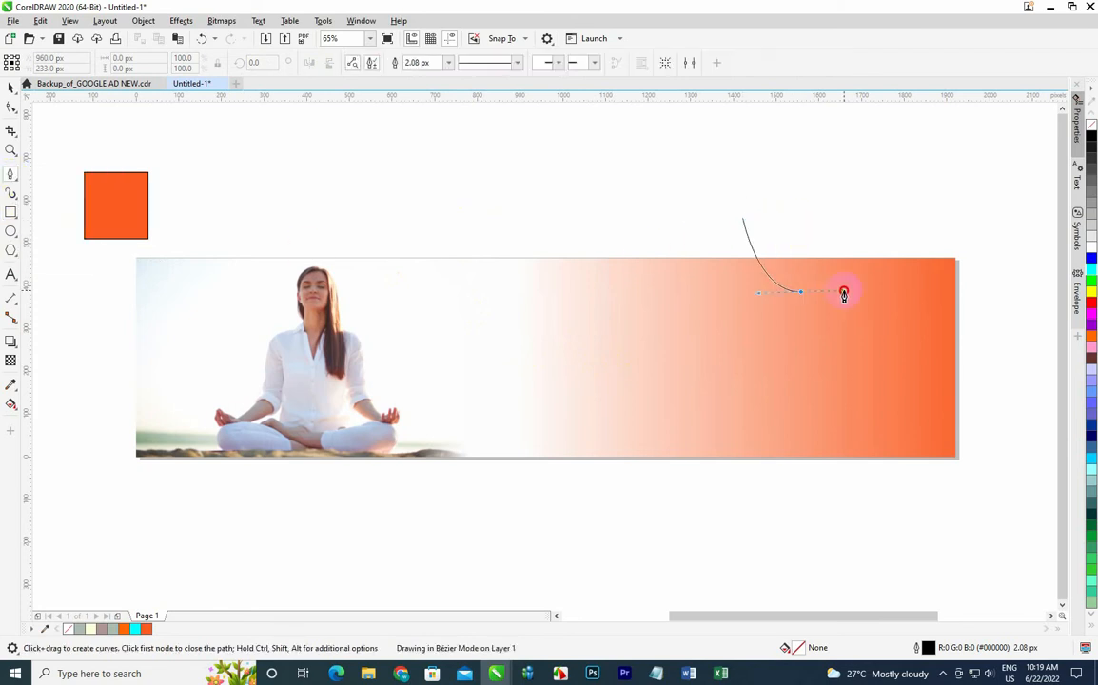
{"action": "left_click_drag", "start_coordinate": [844, 295], "coordinate": [947, 329]}
{"action": "left_click", "coordinate": [996, 298]}
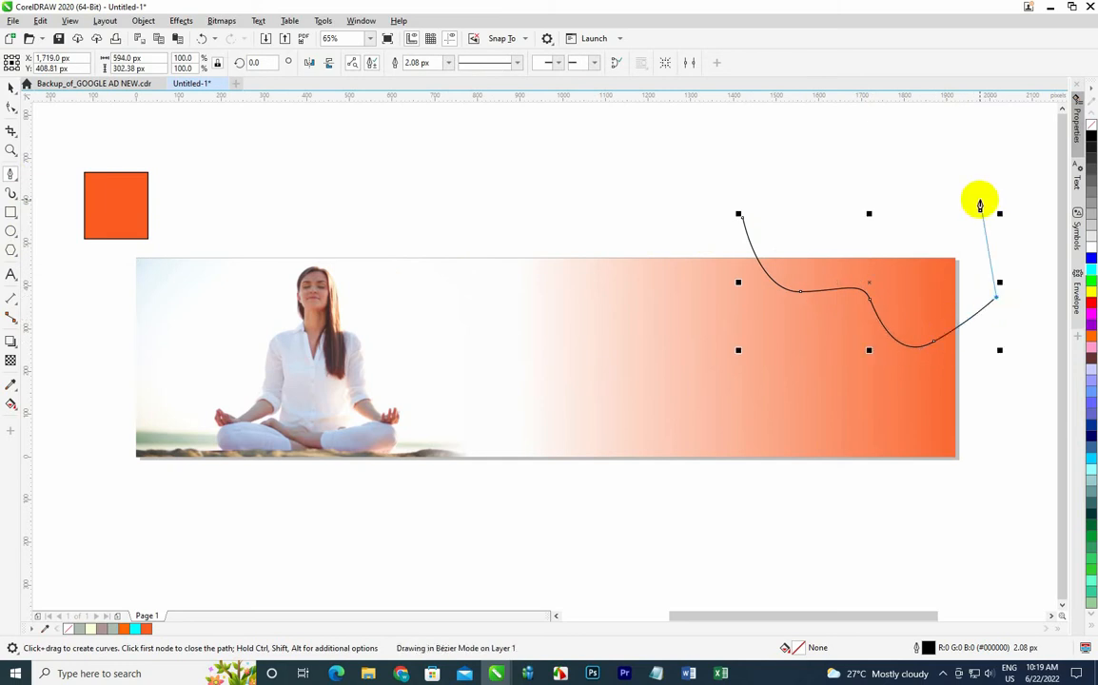
{"action": "left_click", "coordinate": [933, 168]}
{"action": "left_click", "coordinate": [743, 219]}
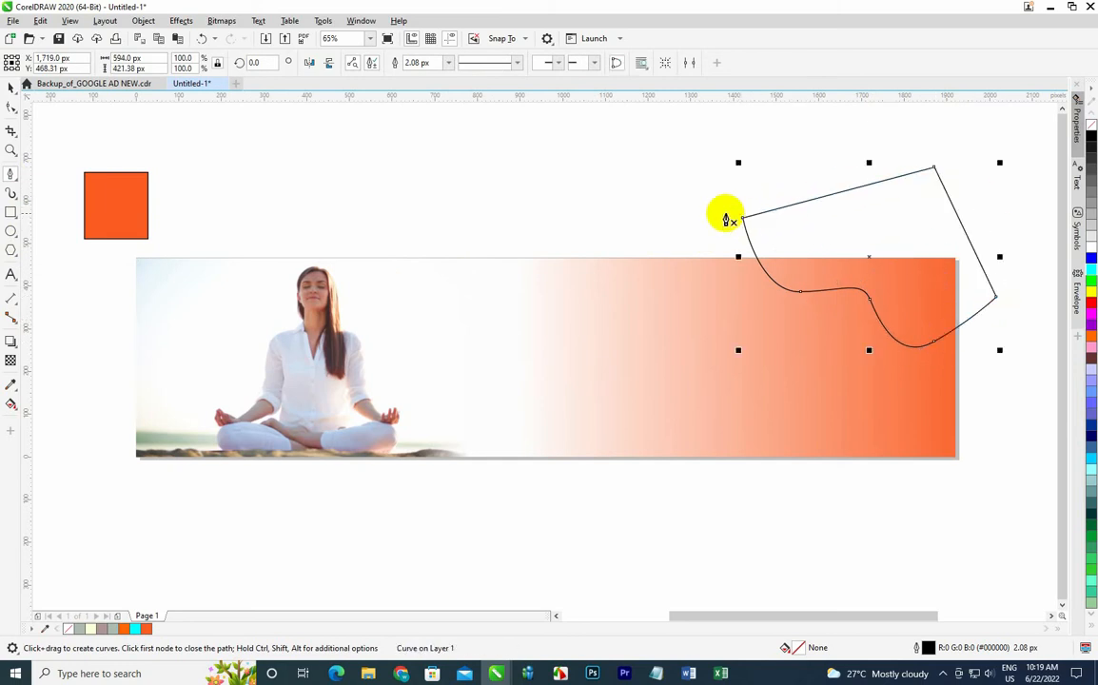
Move the wavy shape slightly right and down.
{"action": "left_click", "coordinate": [10, 87]}
{"action": "left_click_drag", "start_coordinate": [841, 191], "coordinate": [880, 225]}
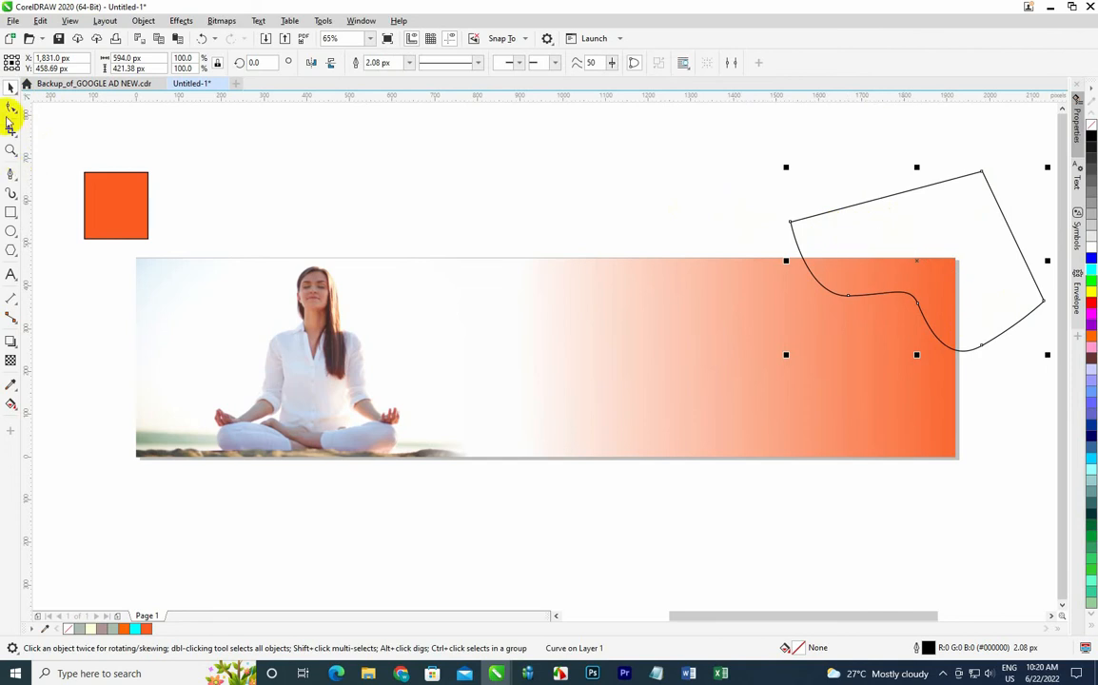
Reshape the middle nodes of the shape's wavy edge with the Shape tool.
{"action": "left_click", "coordinate": [11, 107]}
{"action": "left_click_drag", "start_coordinate": [919, 320], "coordinate": [916, 332]}
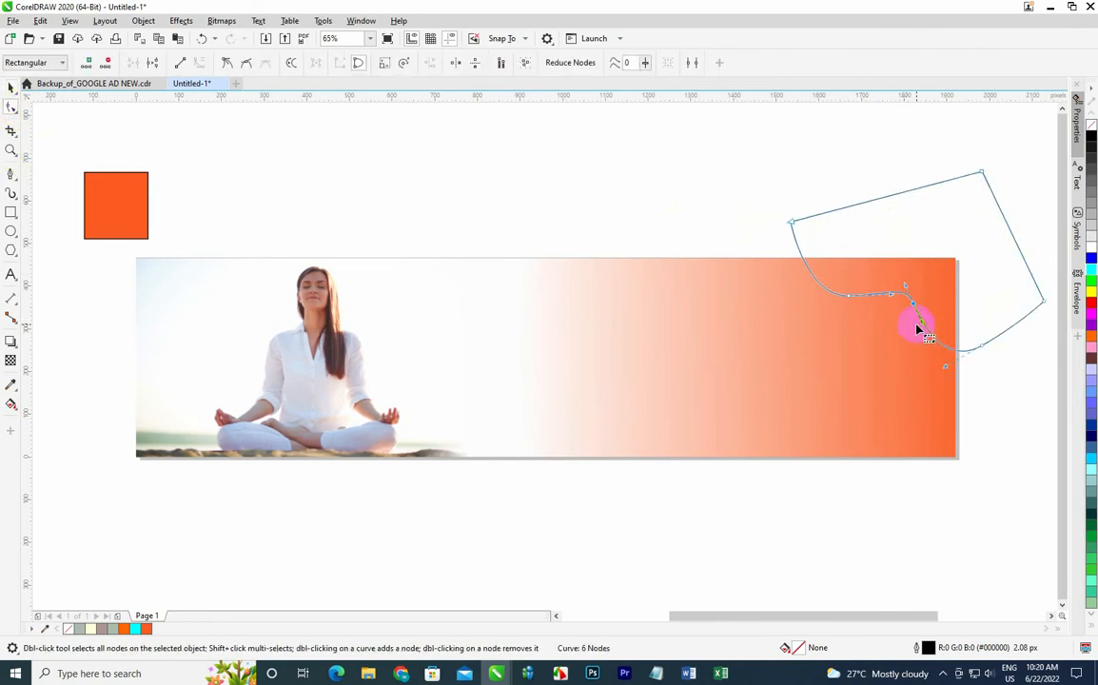
{"action": "key", "text": "Left"}
{"action": "key", "text": "Left"}
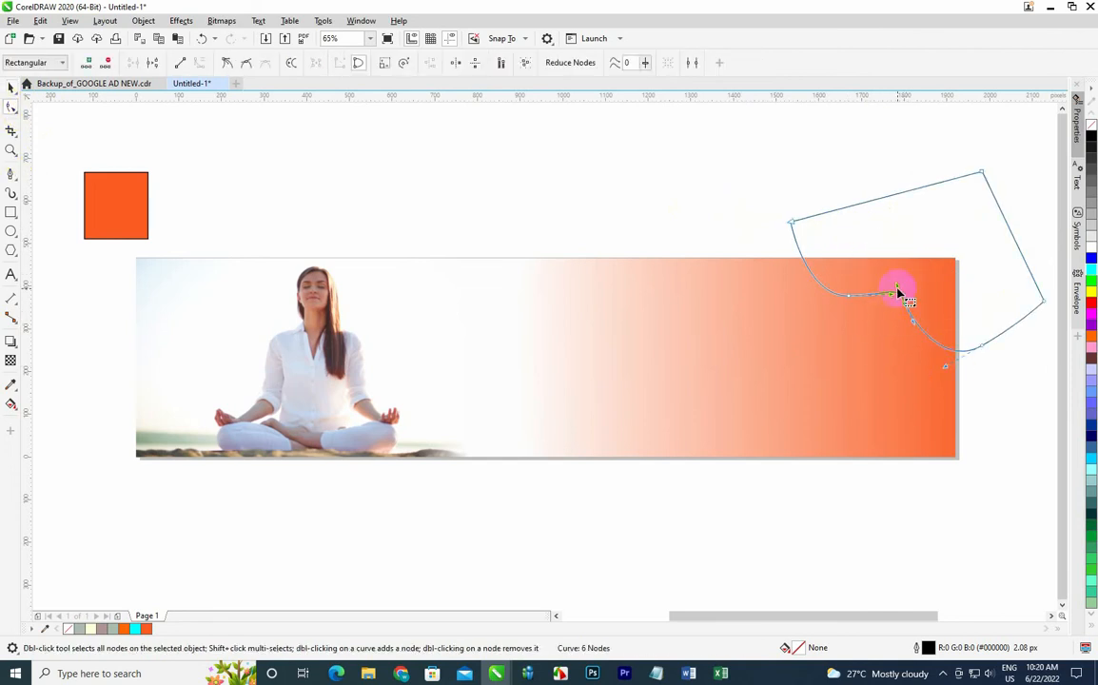
{"action": "left_click_drag", "start_coordinate": [898, 294], "coordinate": [895, 297]}
{"action": "left_click", "coordinate": [11, 86]}
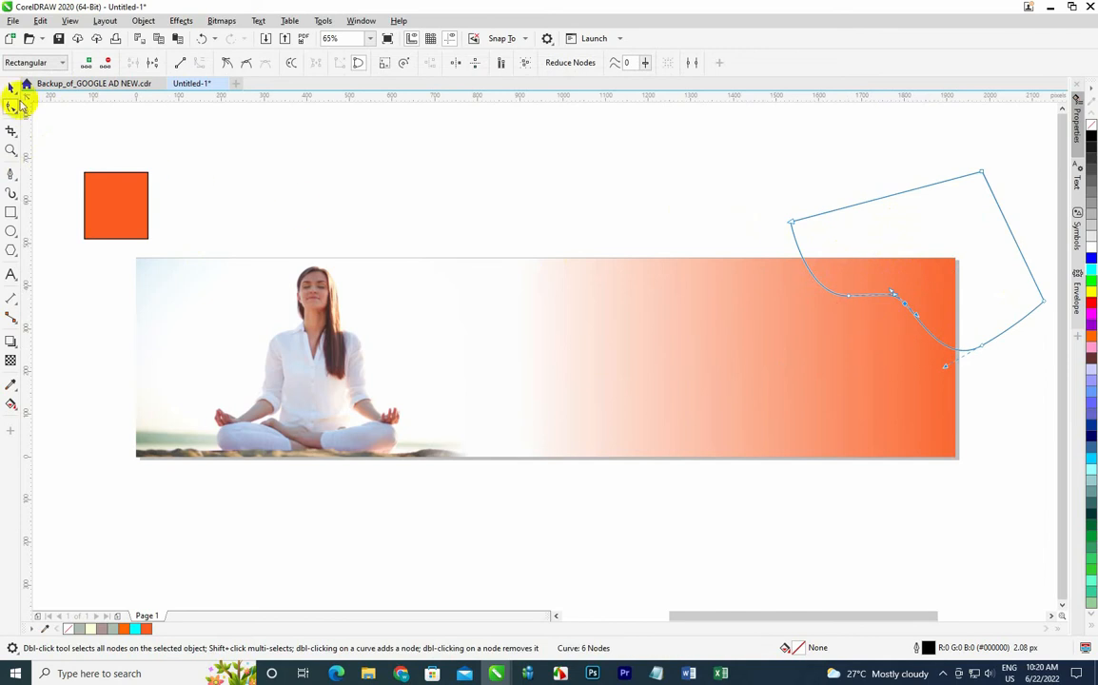
Drag the curve handles at the shape's lower right and upper left nodes to deepen the wave.
{"action": "left_click", "coordinate": [421, 188]}
{"action": "left_click", "coordinate": [1003, 215]}
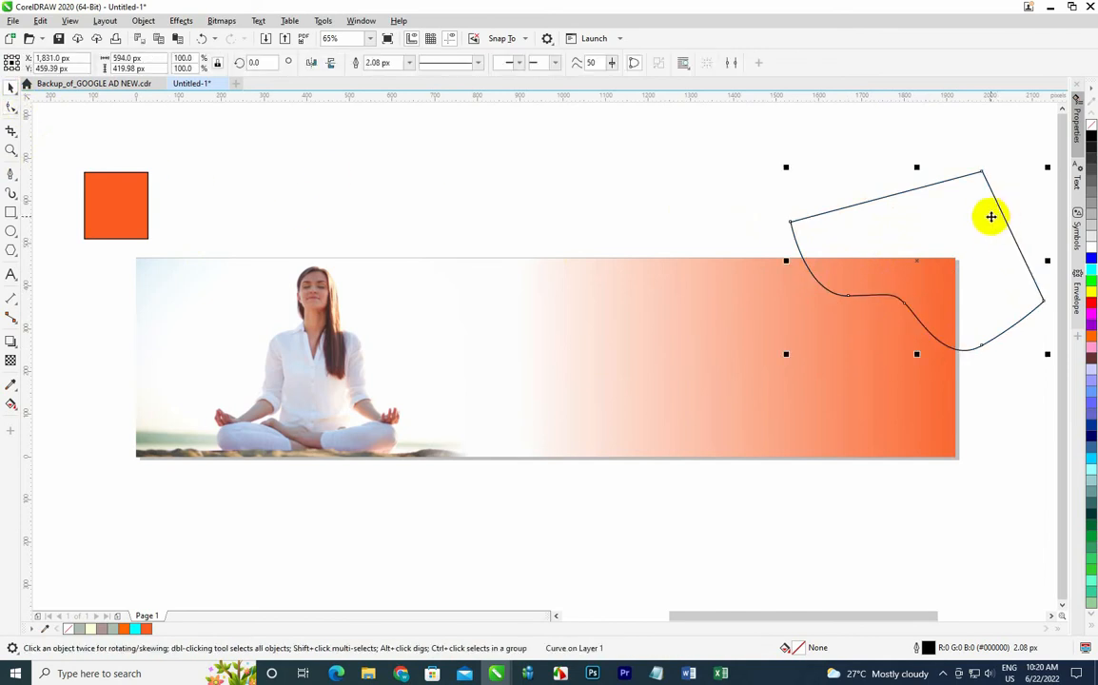
{"action": "left_click", "coordinate": [11, 107]}
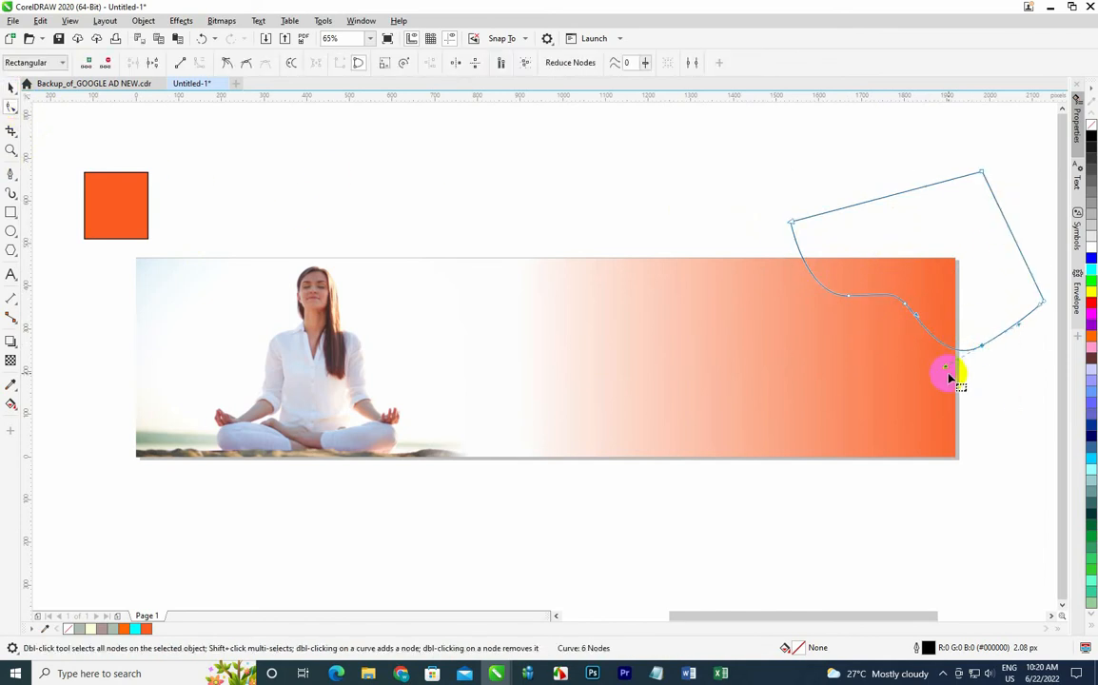
{"action": "left_click_drag", "start_coordinate": [949, 378], "coordinate": [935, 419]}
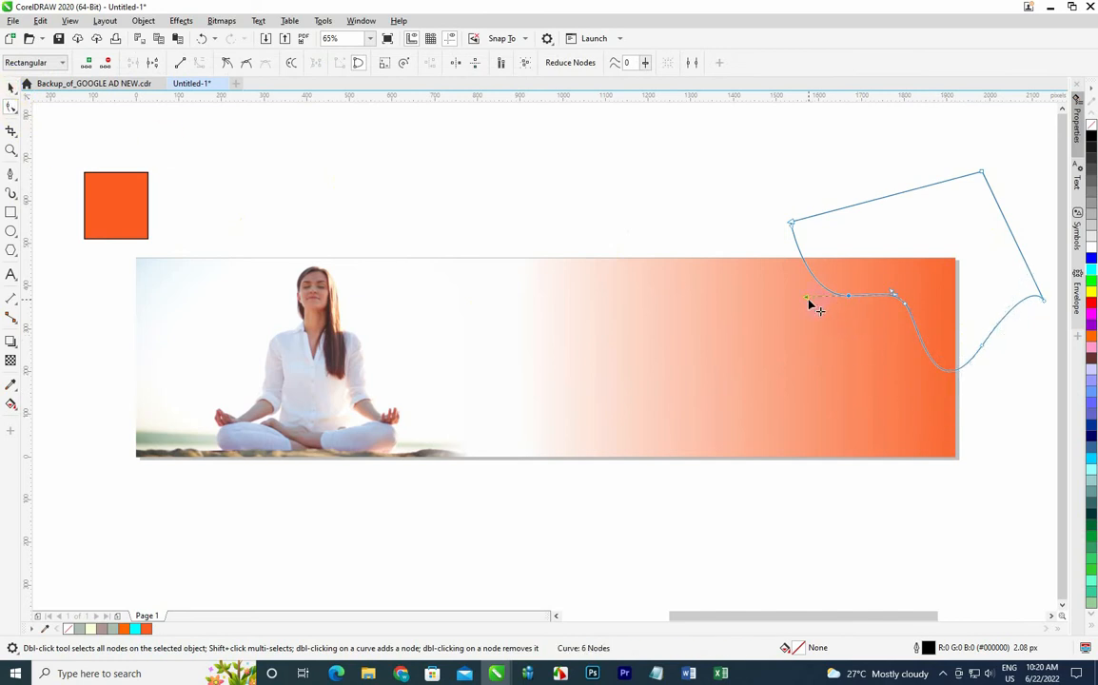
{"action": "left_click_drag", "start_coordinate": [794, 229], "coordinate": [773, 253]}
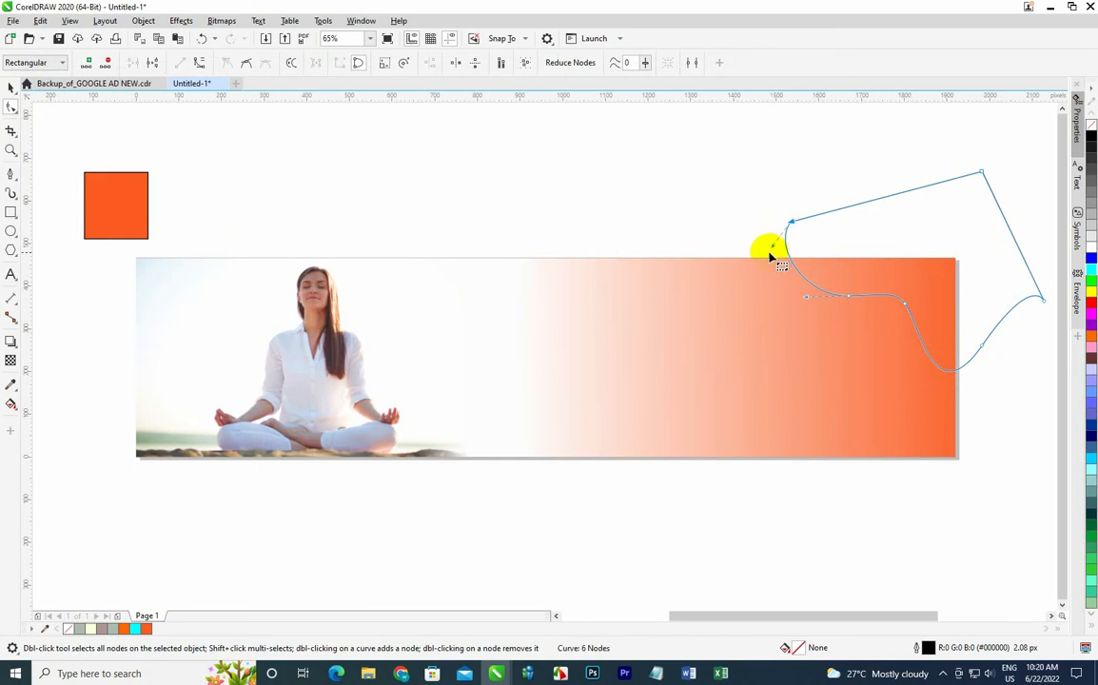
{"action": "left_click", "coordinate": [10, 86]}
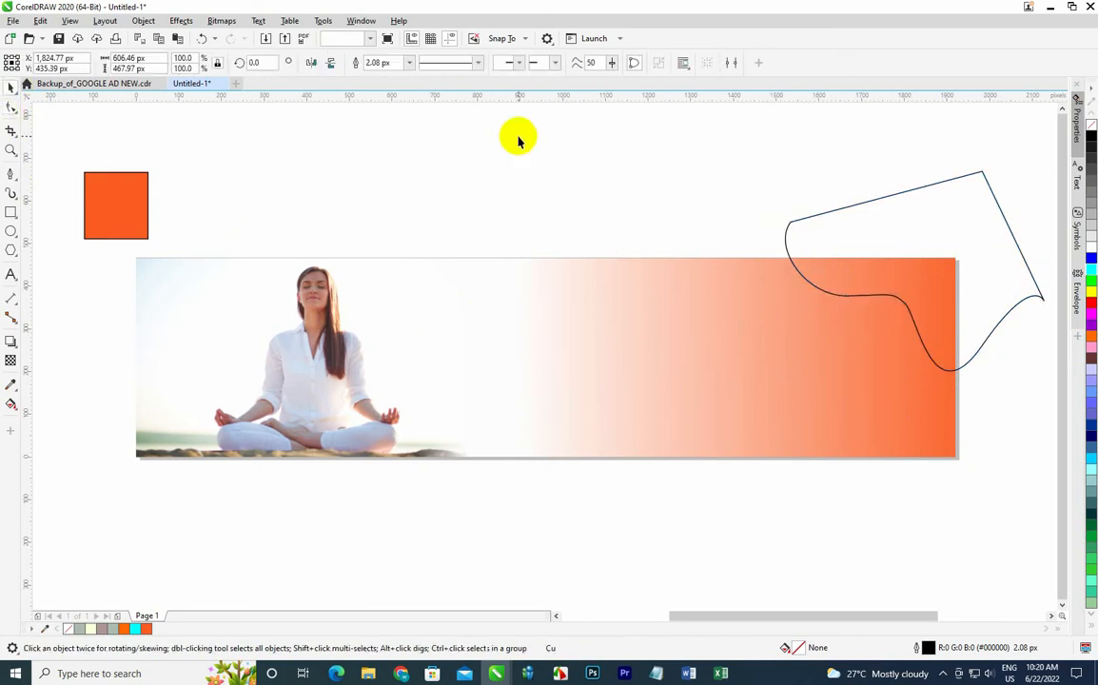
Place the wavy shape inside the banner rectangle with PowerClip.
{"action": "right_click", "coordinate": [929, 223]}
{"action": "left_click", "coordinate": [977, 363]}
{"action": "left_click", "coordinate": [630, 349]}
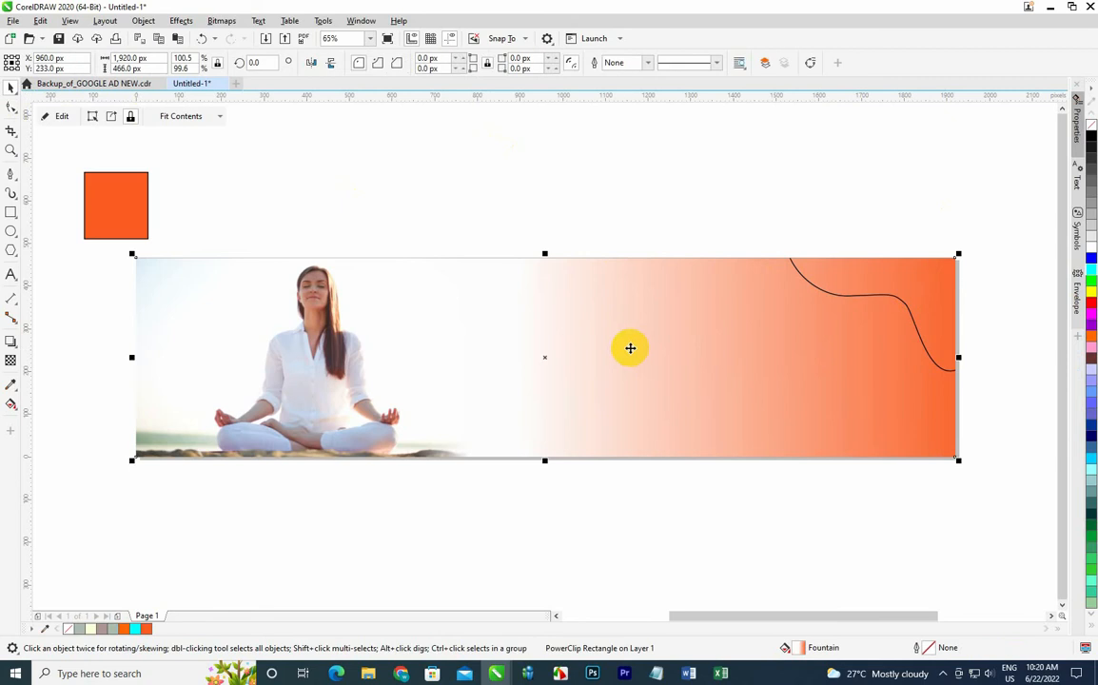
Undo the wave's PowerClip and rework its nodes with the Shape tool.
{"action": "key", "text": "ctrl+z"}
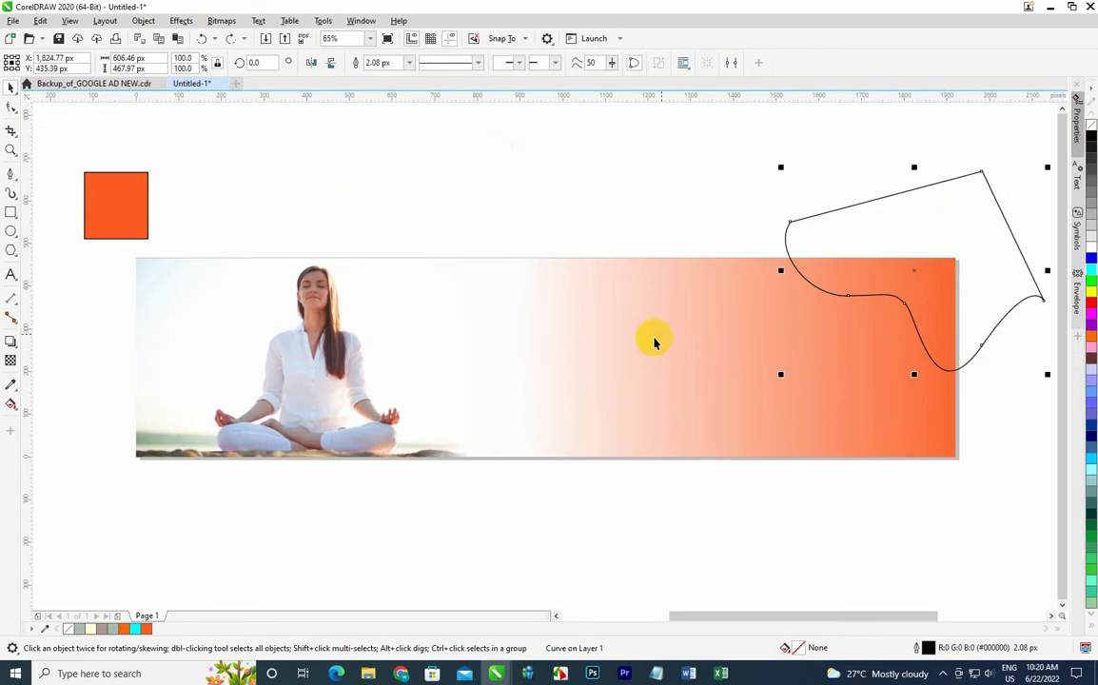
{"action": "left_click", "coordinate": [11, 108]}
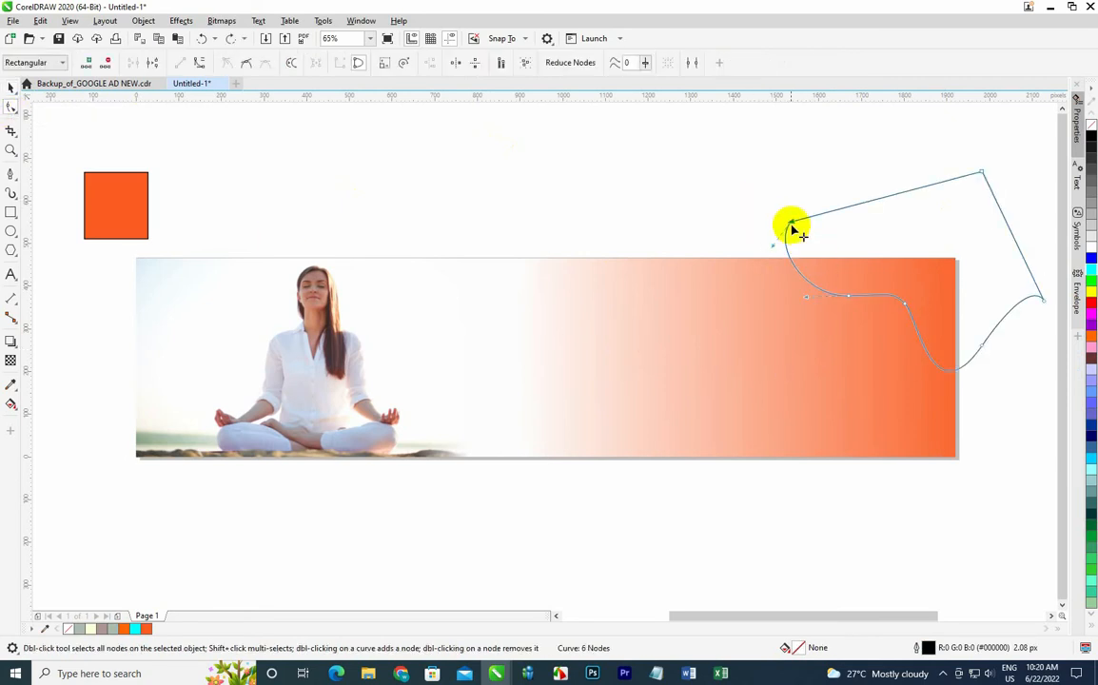
{"action": "left_click_drag", "start_coordinate": [789, 223], "coordinate": [795, 249]}
{"action": "left_click_drag", "start_coordinate": [805, 297], "coordinate": [818, 295]}
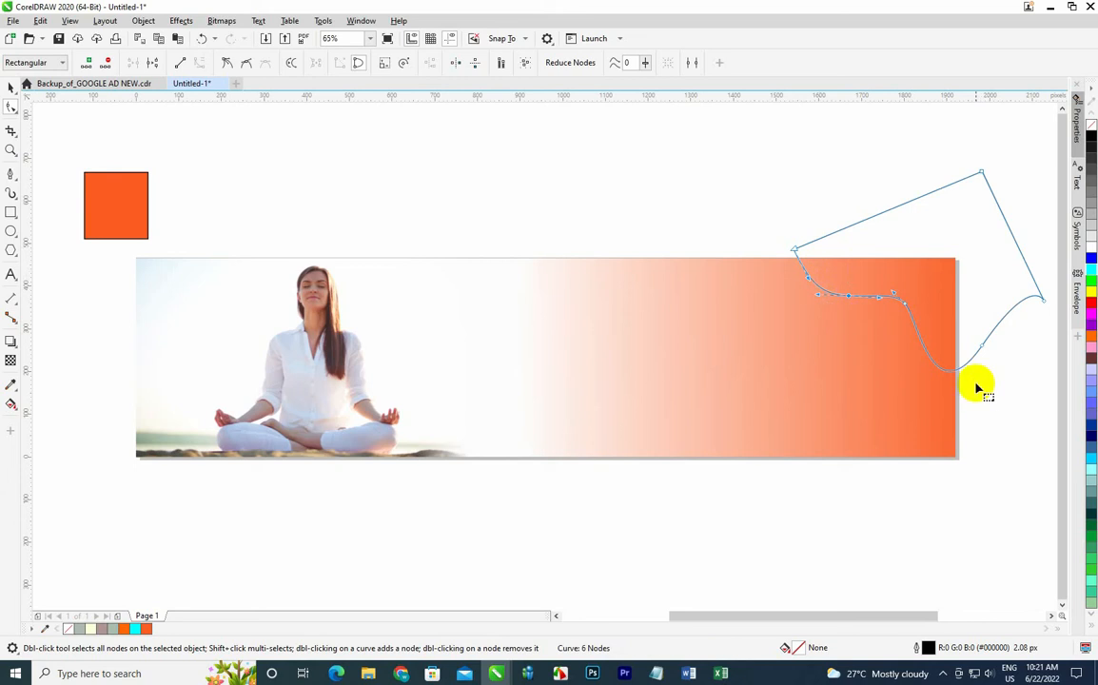
{"action": "left_click", "coordinate": [982, 345]}
{"action": "left_click_drag", "start_coordinate": [932, 416], "coordinate": [911, 390]}
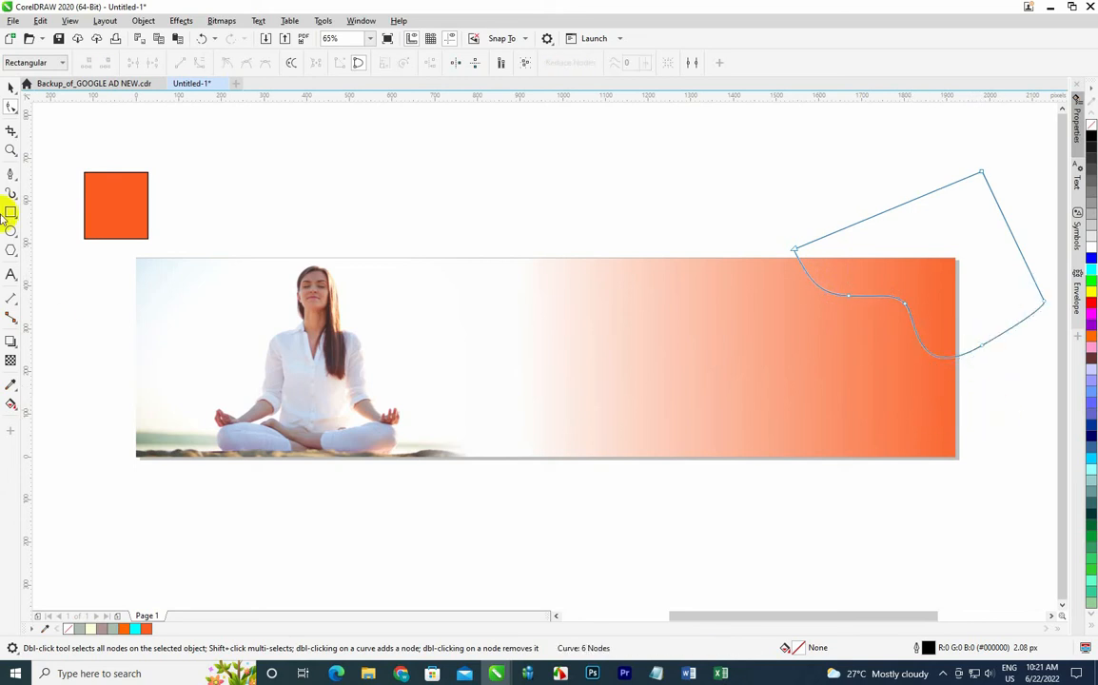
{"action": "left_click", "coordinate": [10, 87]}
{"action": "left_click", "coordinate": [378, 167]}
{"action": "left_click", "coordinate": [887, 292]}
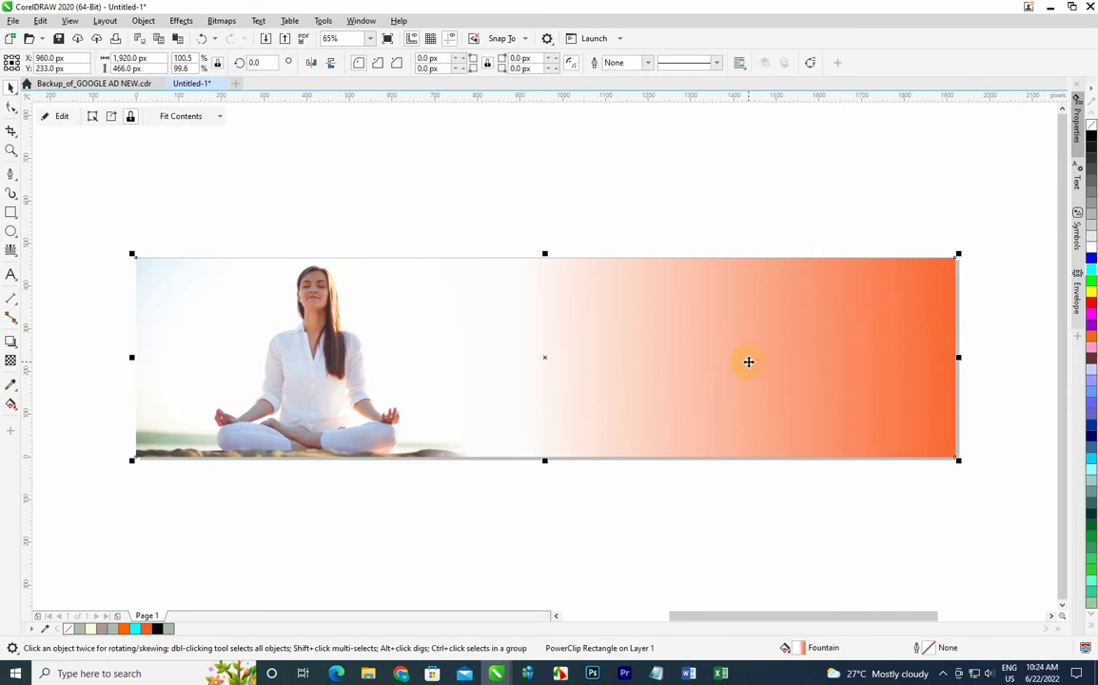
Import the mandala image Untitled design (23) and place it over the banner's right half.
{"action": "left_click", "coordinate": [266, 39]}
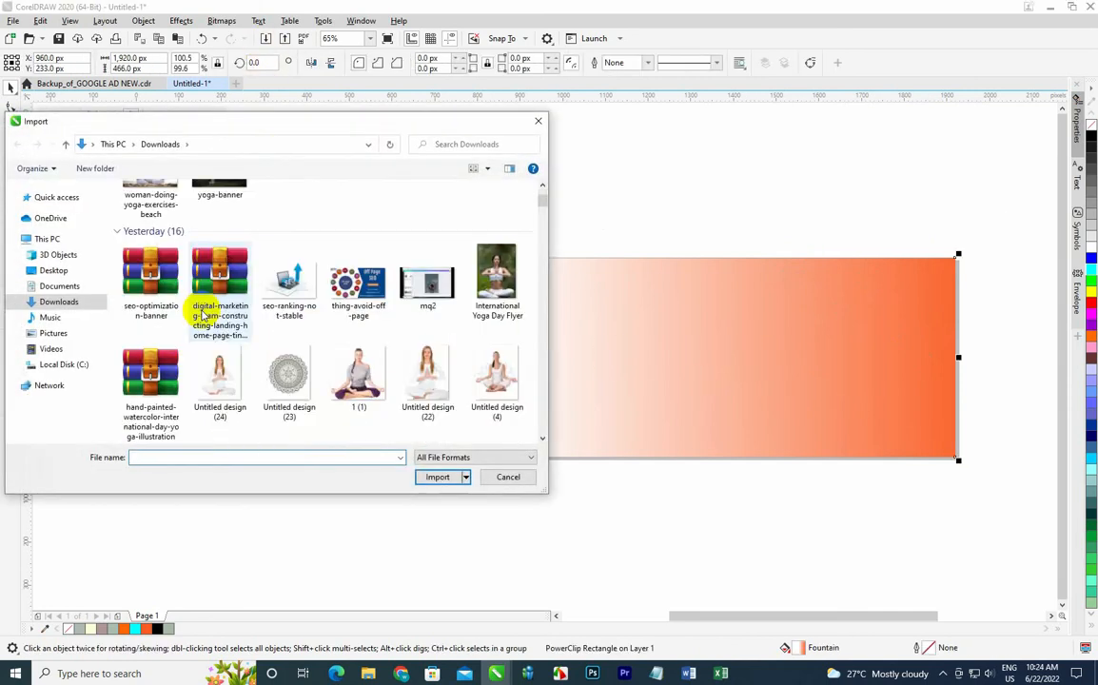
{"action": "left_click", "coordinate": [288, 374]}
{"action": "left_click", "coordinate": [438, 477]}
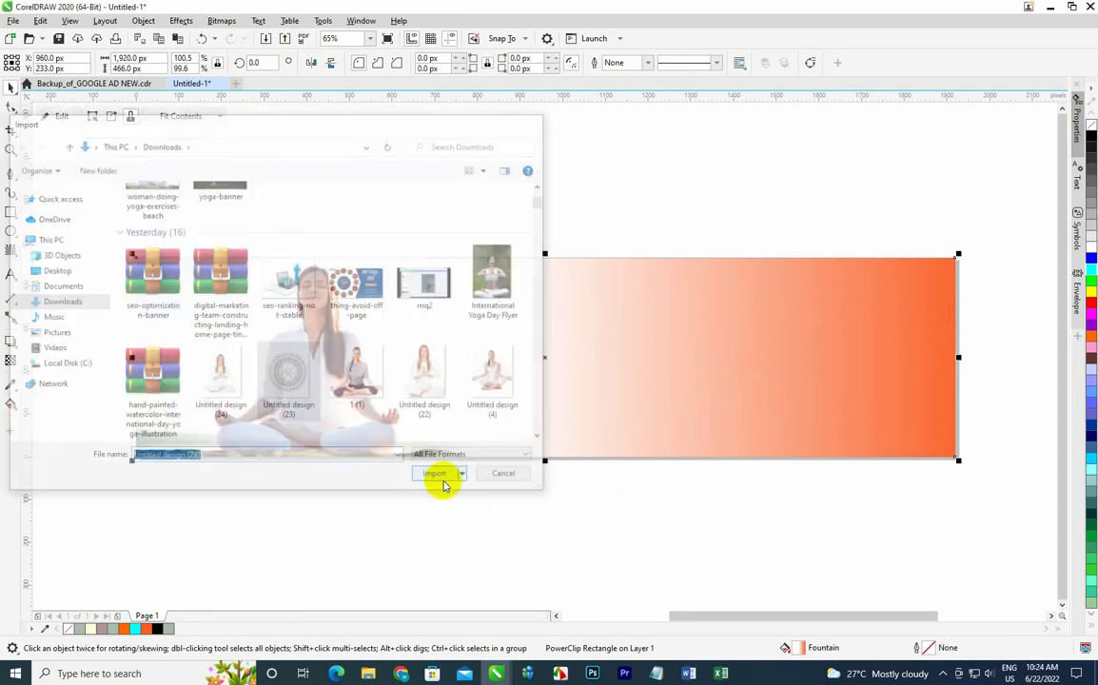
{"action": "left_click", "coordinate": [262, 209]}
{"action": "left_click_drag", "start_coordinate": [376, 357], "coordinate": [775, 394]}
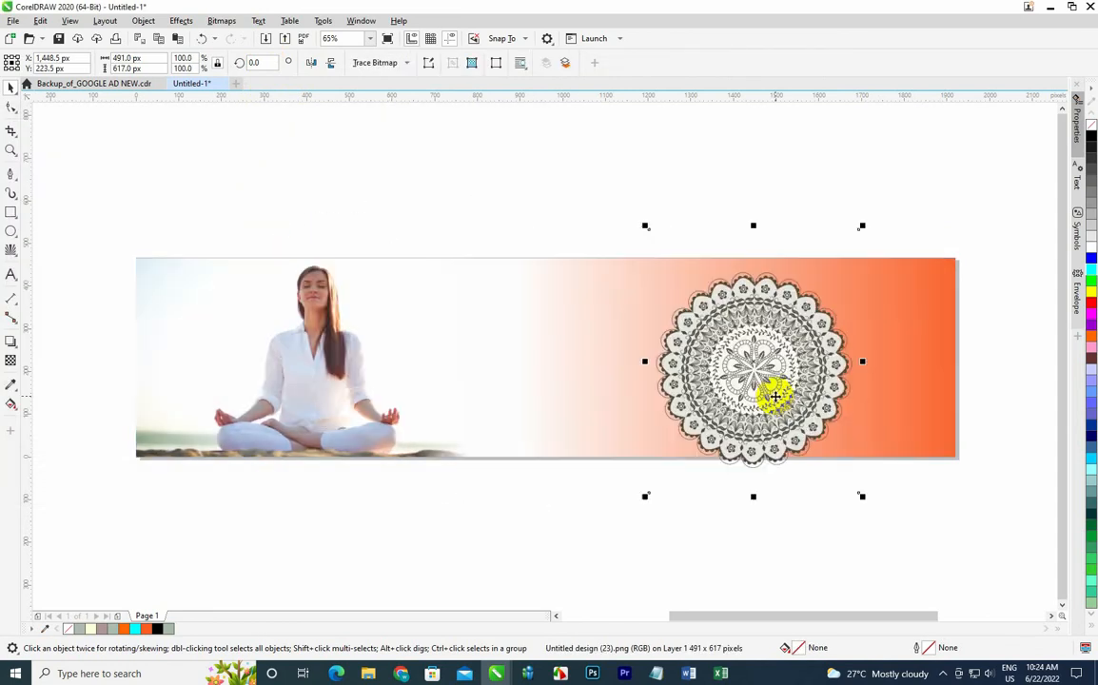
Trim the mandala bitmap's top and bottom edges slightly with the Shape tool.
{"action": "left_click", "coordinate": [10, 111]}
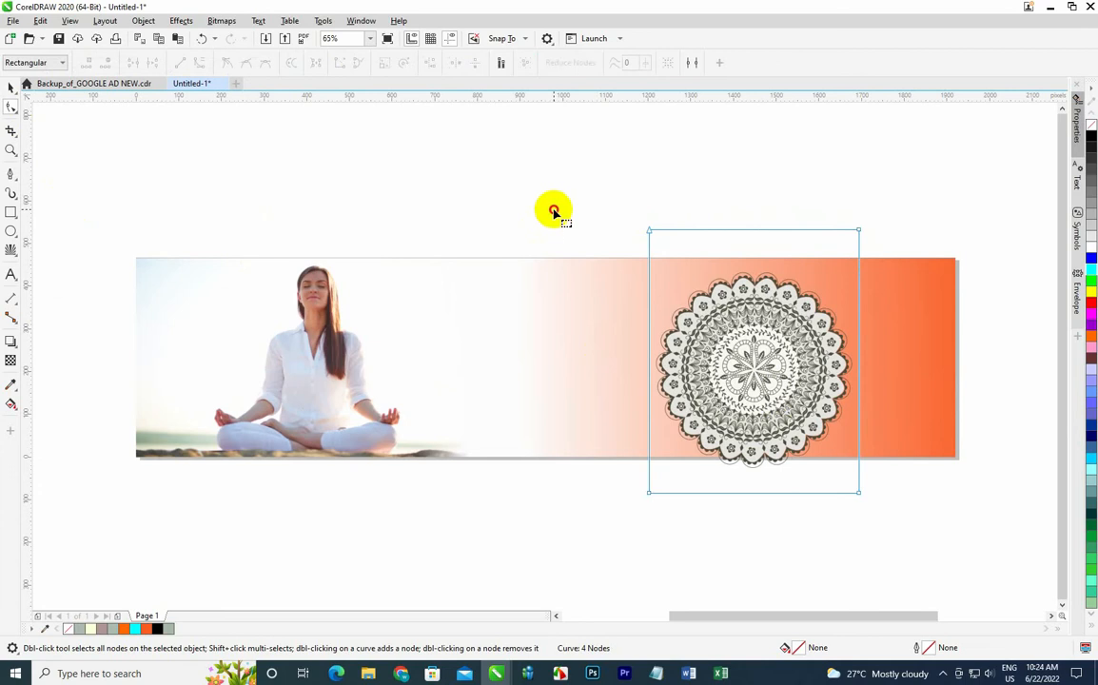
{"action": "key", "text": "Down"}
{"action": "key", "text": "Down"}
{"action": "key", "text": "Down"}
{"action": "key", "text": "Down"}
{"action": "key", "text": "Down"}
{"action": "key", "text": "Down"}
{"action": "key", "text": "Down"}
{"action": "key", "text": "Down"}
{"action": "key", "text": "Down"}
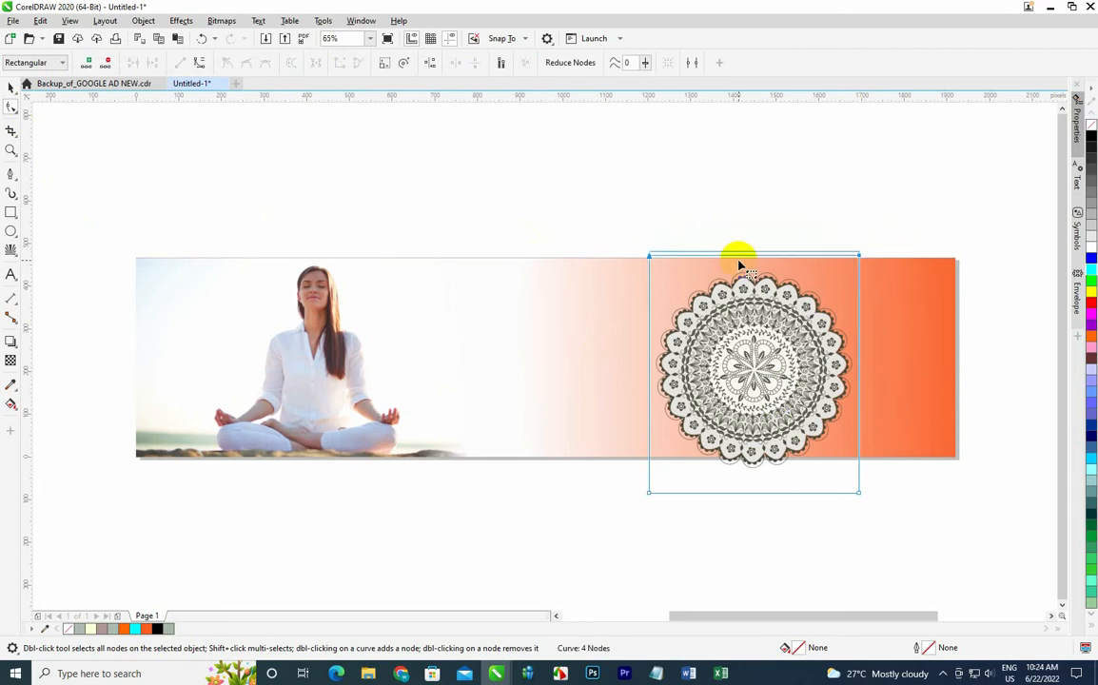
{"action": "left_click_drag", "start_coordinate": [612, 472], "coordinate": [988, 521]}
{"action": "key", "text": "Up"}
{"action": "key", "text": "Up"}
{"action": "key", "text": "Up"}
{"action": "key", "text": "Up"}
{"action": "key", "text": "Up"}
{"action": "key", "text": "Up"}
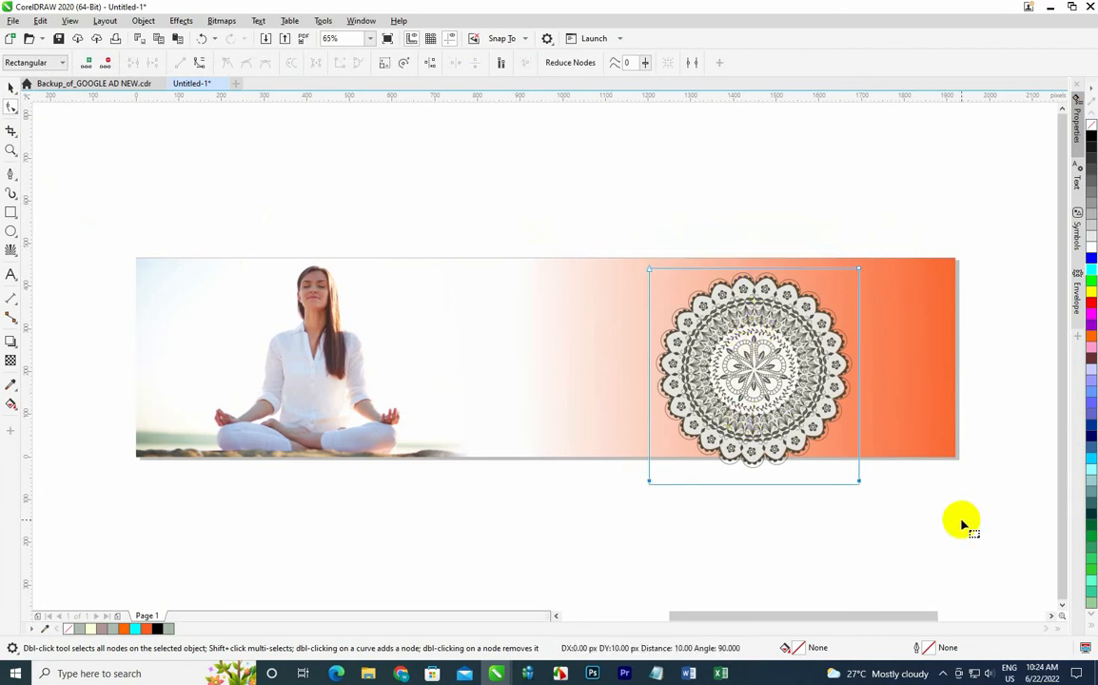
{"action": "left_click", "coordinate": [10, 88]}
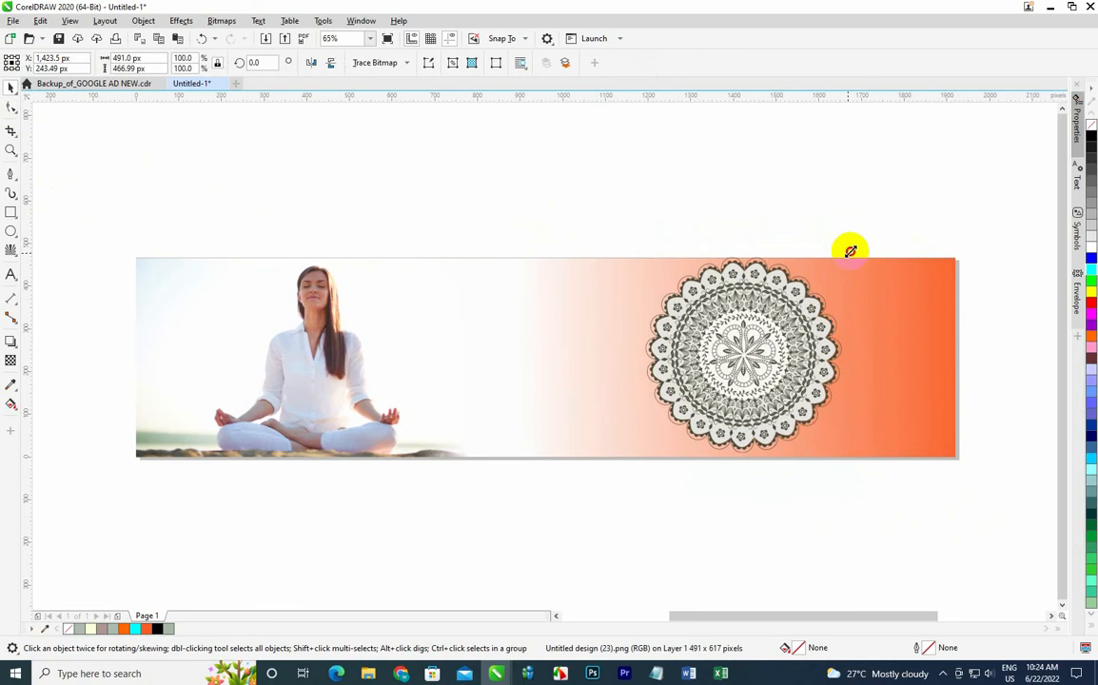
Enlarge the mandala to about 141% and centre it over the banner's right part.
{"action": "left_click_drag", "start_coordinate": [851, 252], "coordinate": [852, 188]}
{"action": "left_click_drag", "start_coordinate": [713, 346], "coordinate": [667, 375]}
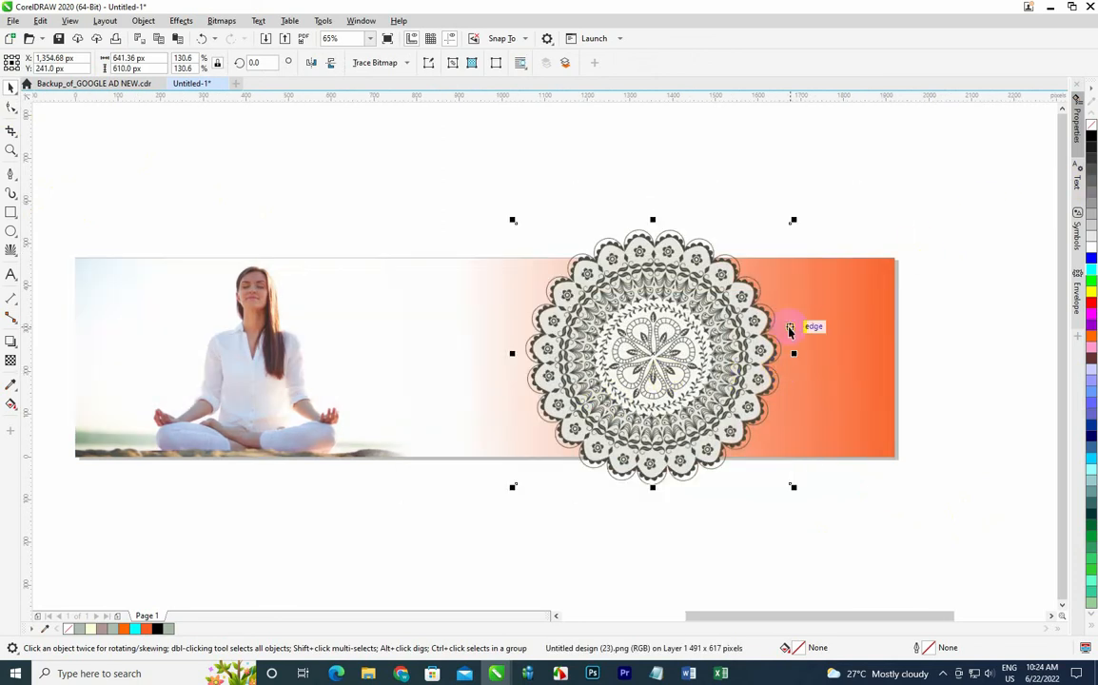
{"action": "left_click_drag", "start_coordinate": [793, 220], "coordinate": [864, 197]}
{"action": "left_click_drag", "start_coordinate": [724, 343], "coordinate": [756, 359]}
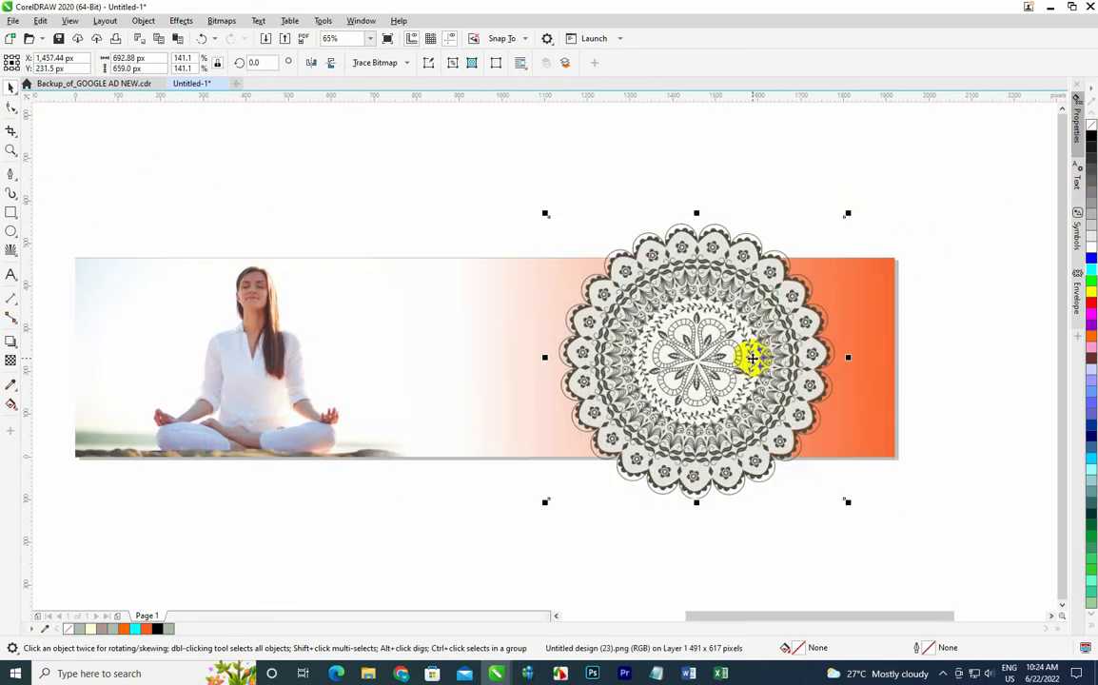
Apply a uniform transparency to the mandala with the Transparency tool.
{"action": "left_click", "coordinate": [11, 361]}
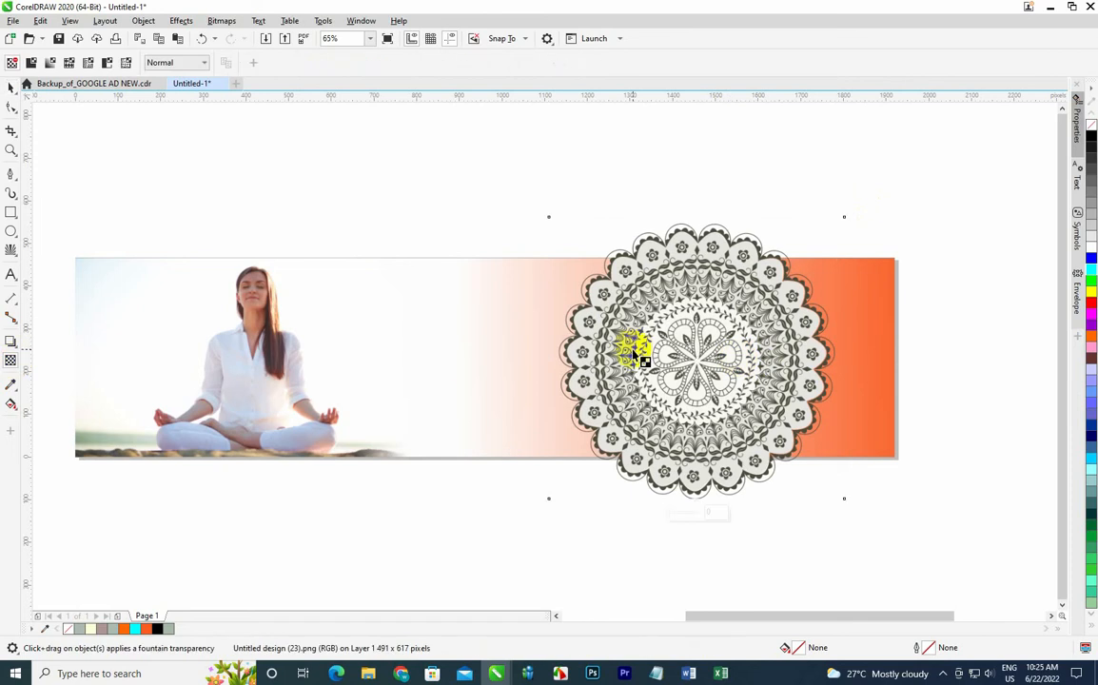
{"action": "left_click", "coordinate": [31, 63]}
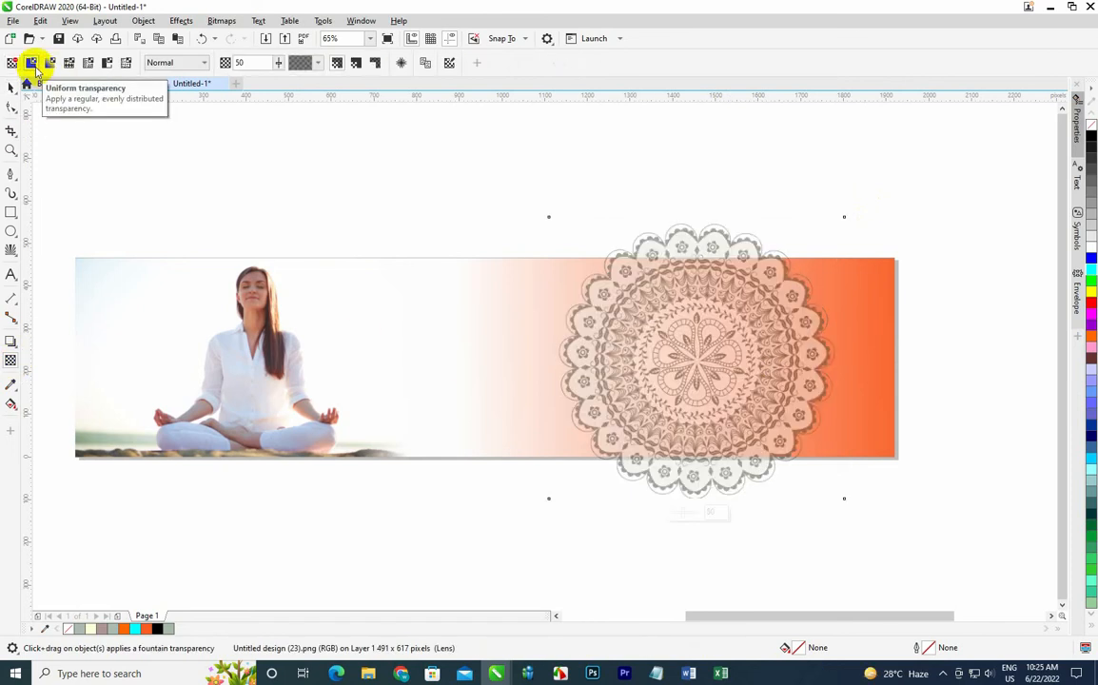
{"action": "left_click", "coordinate": [10, 87]}
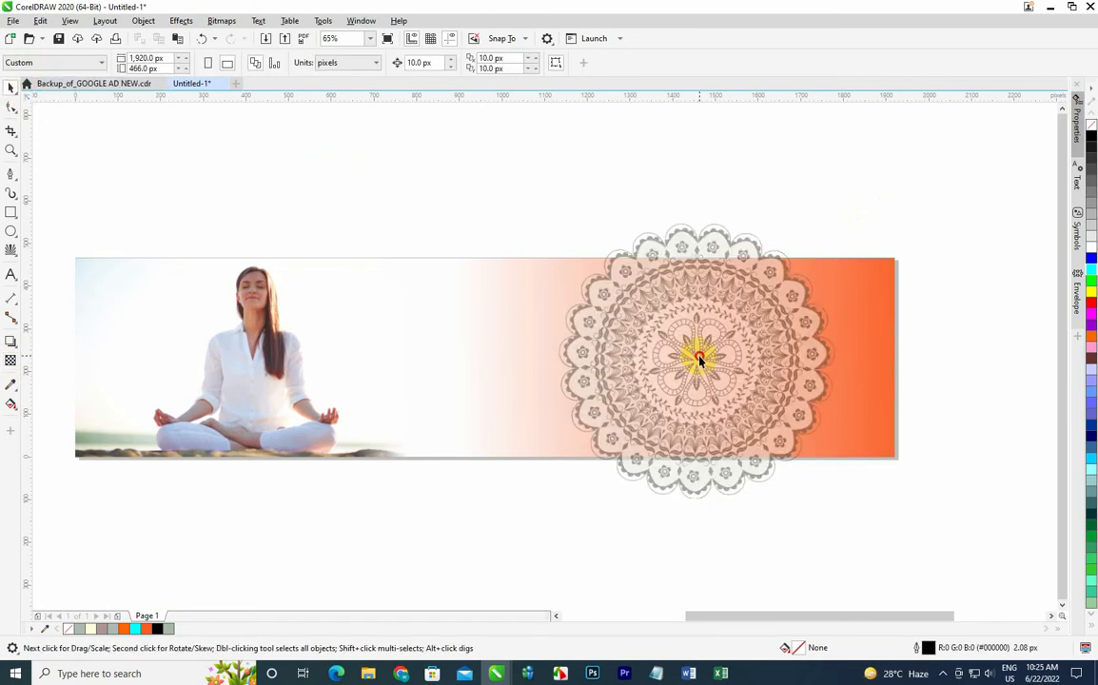
Move the mandala to the banner's right edge and PowerClip it inside the banner rectangle.
{"action": "mouse_move", "coordinate": [693, 355]}
{"action": "left_mouse_down"}
{"action": "mouse_move", "coordinate": [838, 367]}
{"action": "mouse_move", "coordinate": [824, 377]}
{"action": "mouse_move", "coordinate": [807, 362]}
{"action": "left_mouse_up"}
{"action": "right_click", "coordinate": [807, 362]}
{"action": "left_click", "coordinate": [857, 460]}
{"action": "left_click", "coordinate": [736, 448]}
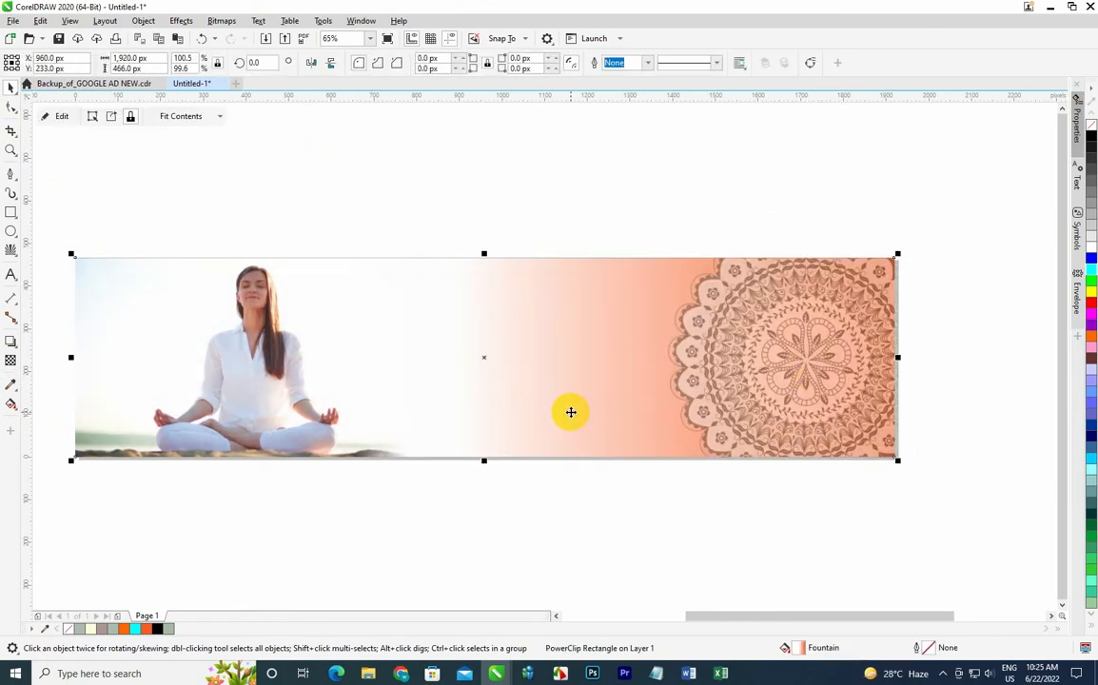
{"action": "left_click", "coordinate": [553, 180]}
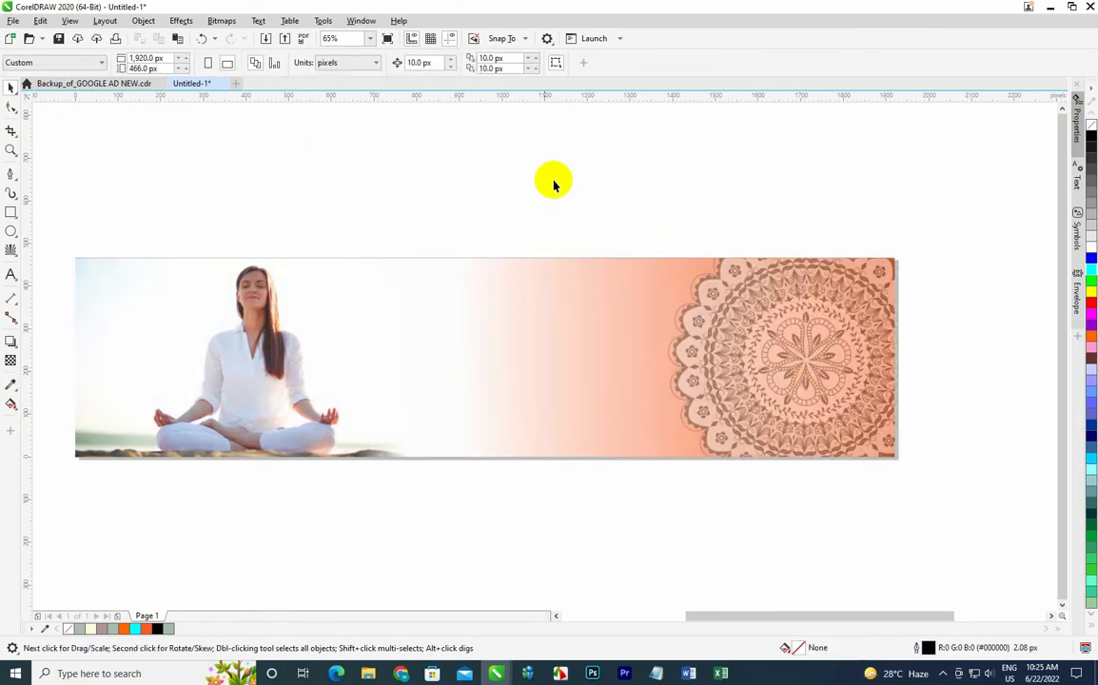
{"action": "left_click", "coordinate": [369, 38]}
{"action": "left_click", "coordinate": [344, 59]}
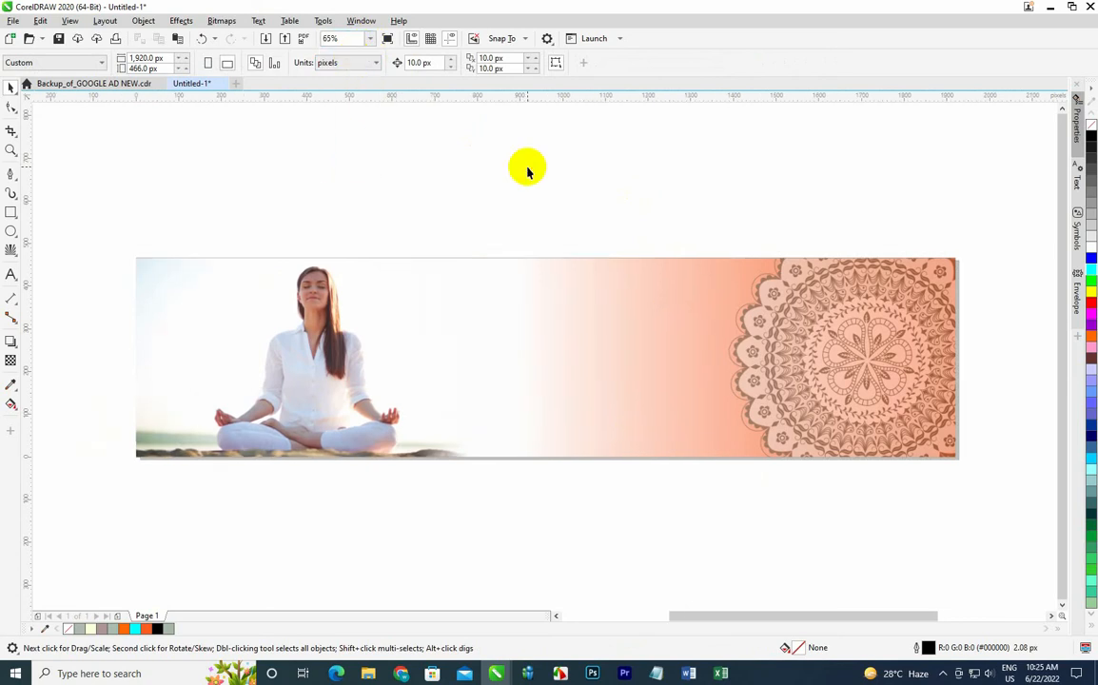
Edit the banner's PowerClip contents and set the mandala's transparency to 70.
{"action": "left_click", "coordinate": [727, 314]}
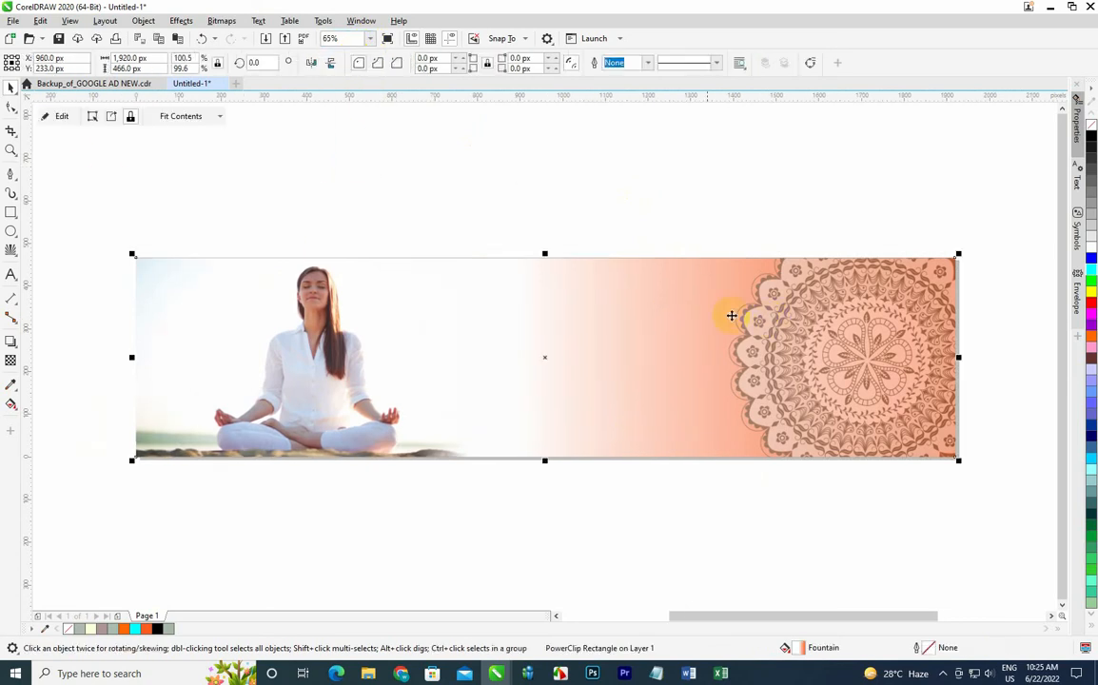
{"action": "left_click", "coordinate": [53, 115]}
{"action": "left_click", "coordinate": [921, 365]}
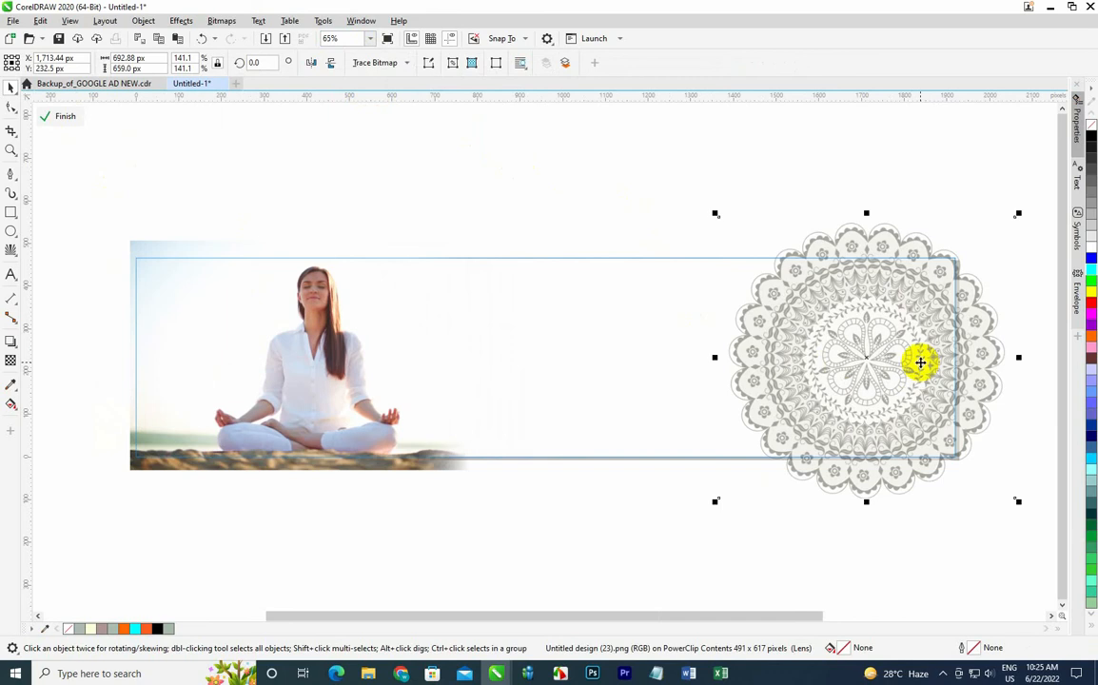
{"action": "left_click", "coordinate": [11, 359]}
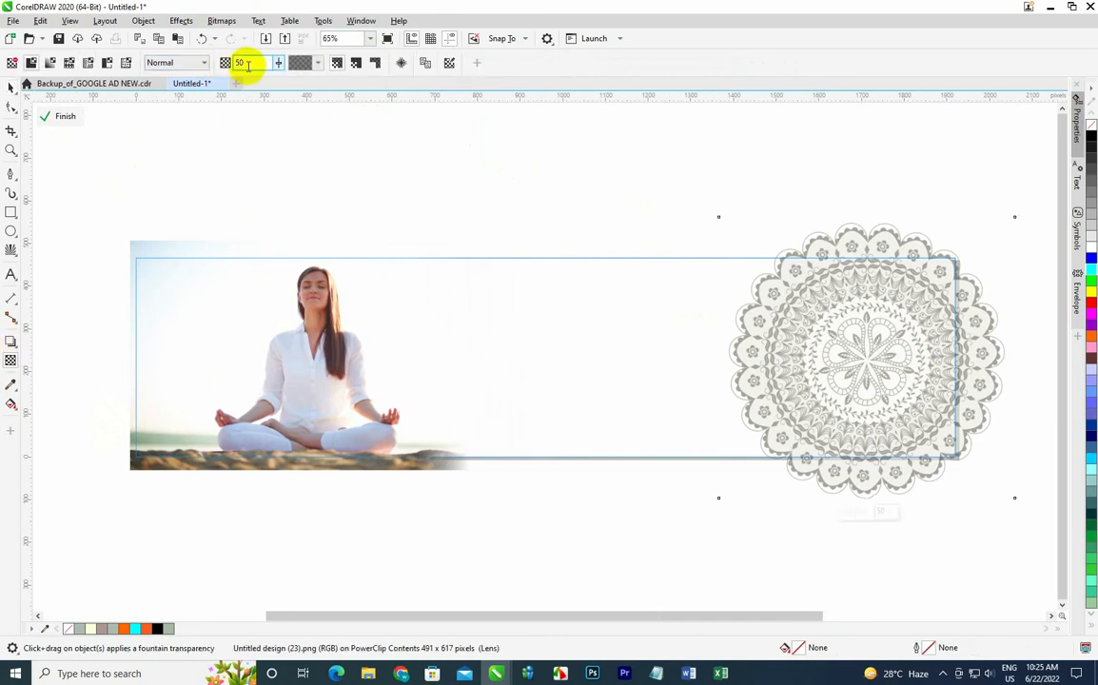
{"action": "mouse_move", "coordinate": [245, 62]}
{"action": "left_mouse_down"}
{"action": "mouse_move", "coordinate": [209, 62]}
{"action": "mouse_move", "coordinate": [223, 63]}
{"action": "left_mouse_up"}
{"action": "type", "text": "40"}
{"action": "key", "text": "Return"}
{"action": "type", "text": "60"}
{"action": "key", "text": "Return"}
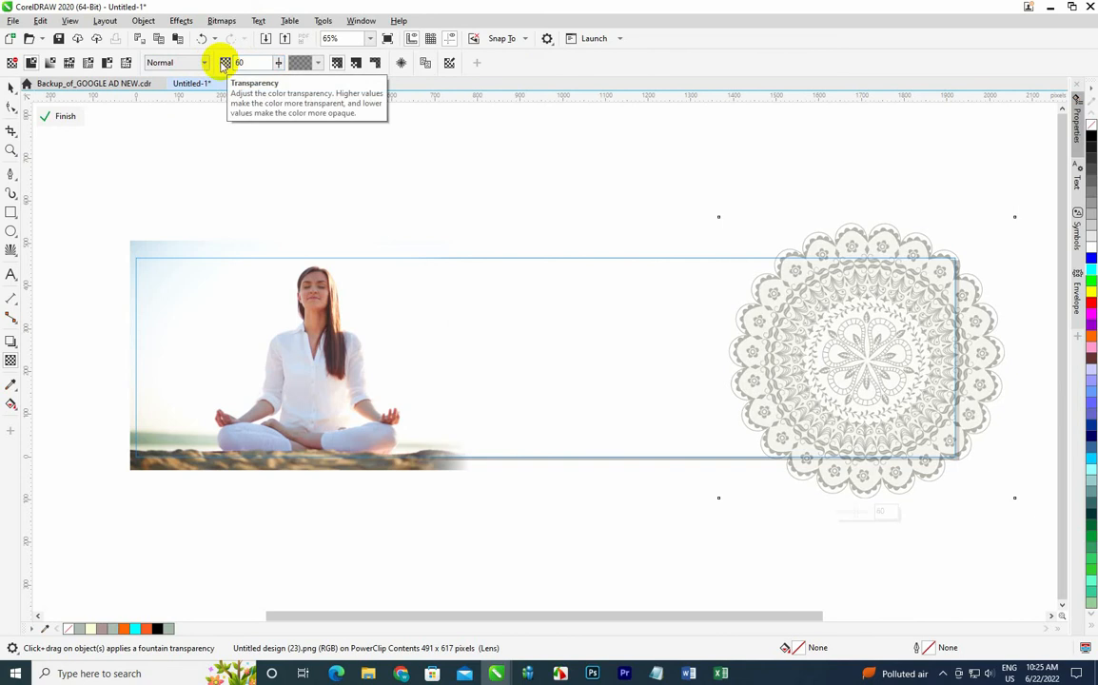
{"action": "double_click", "coordinate": [230, 64]}
{"action": "type", "text": "70"}
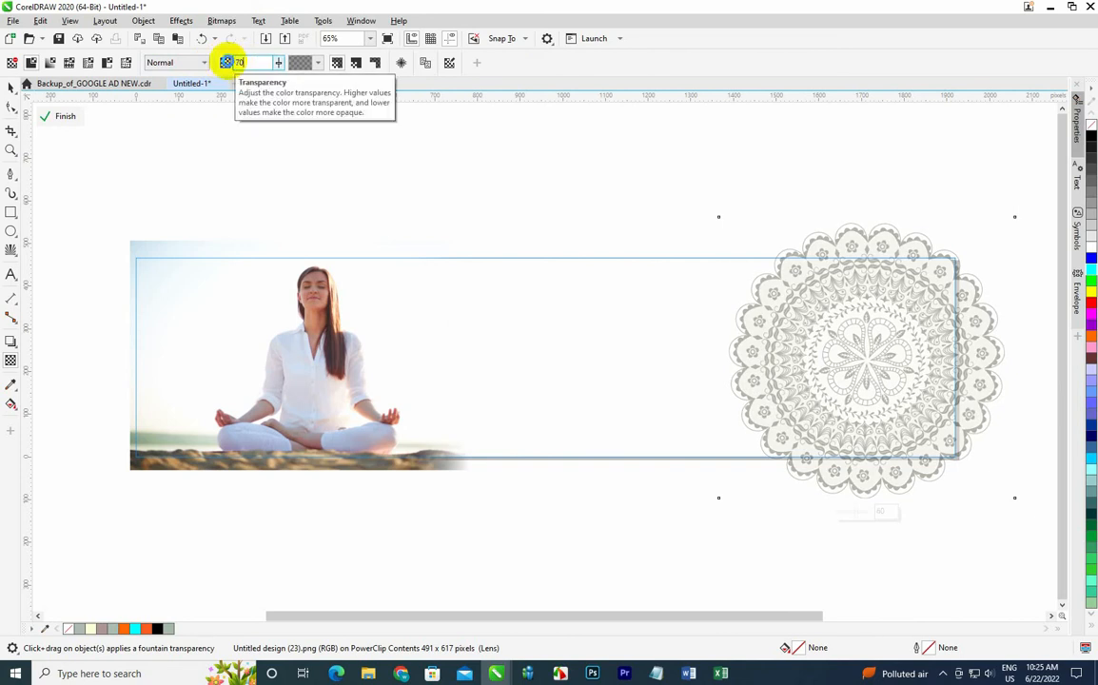
{"action": "key", "text": "Return"}
{"action": "left_click", "coordinate": [54, 115]}
{"action": "left_click", "coordinate": [344, 157]}
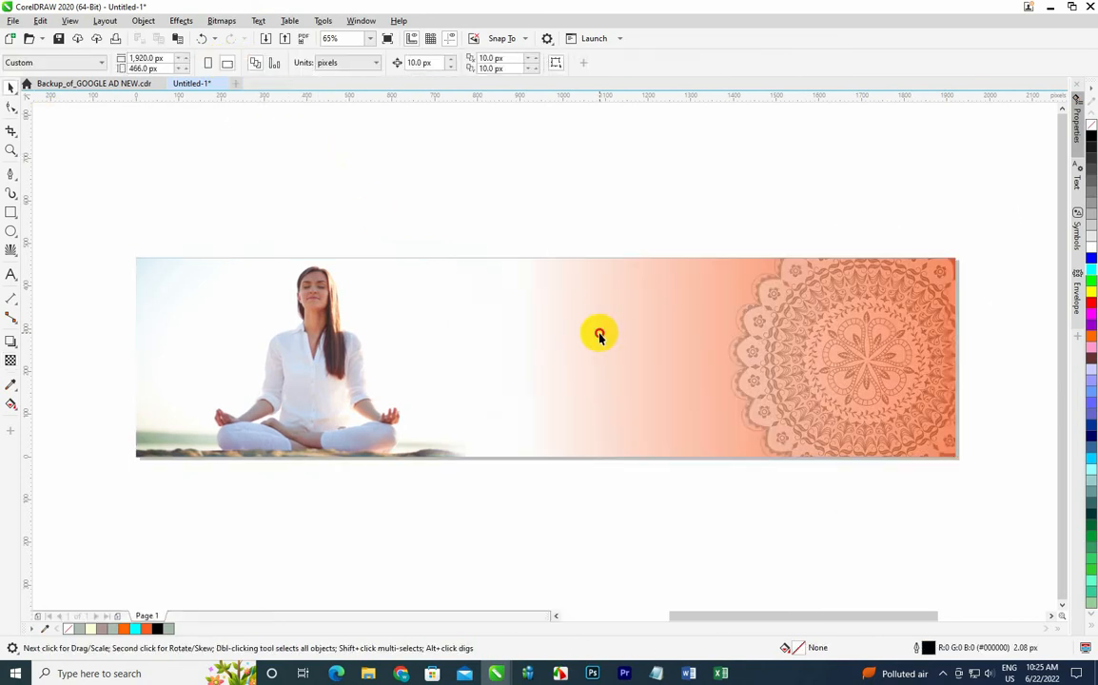
Paste a copy of the mandala, move it over the photo on the left and PowerClip it inside the banner.
{"action": "left_click", "coordinate": [600, 334]}
{"action": "key", "text": "ctrl+v"}
{"action": "left_click_drag", "start_coordinate": [861, 331], "coordinate": [344, 321]}
{"action": "right_click", "coordinate": [344, 322]}
{"action": "left_click", "coordinate": [400, 461]}
{"action": "left_click", "coordinate": [480, 424]}
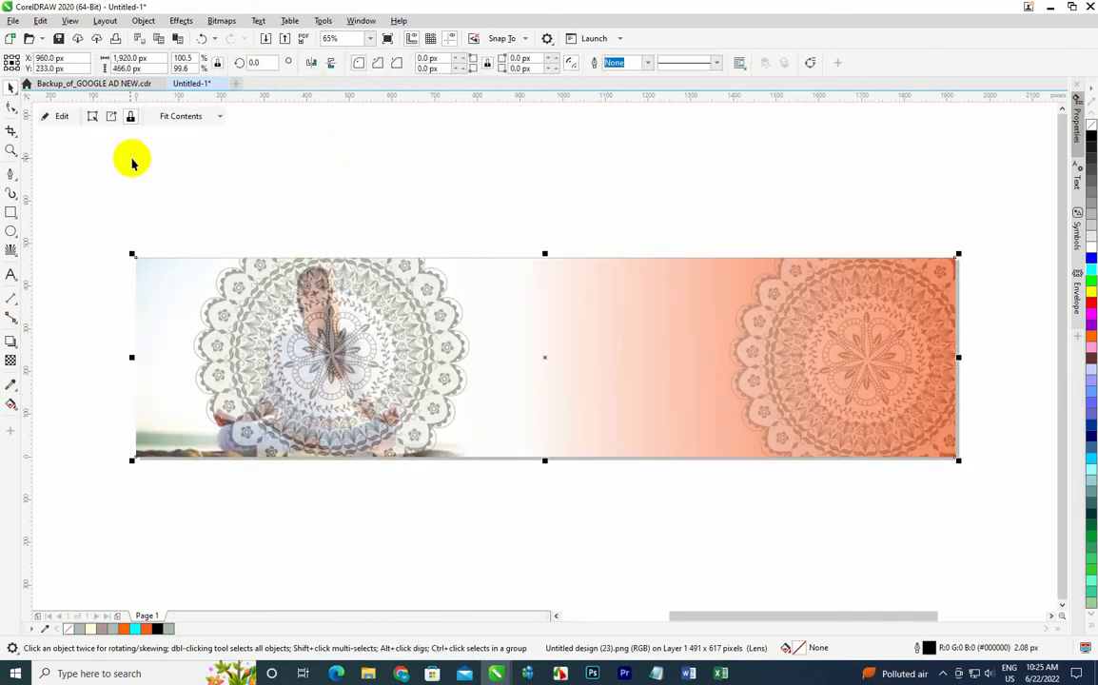
Edit the PowerClip contents and send the left mandala to the back, then return it to the front.
{"action": "left_click", "coordinate": [57, 115]}
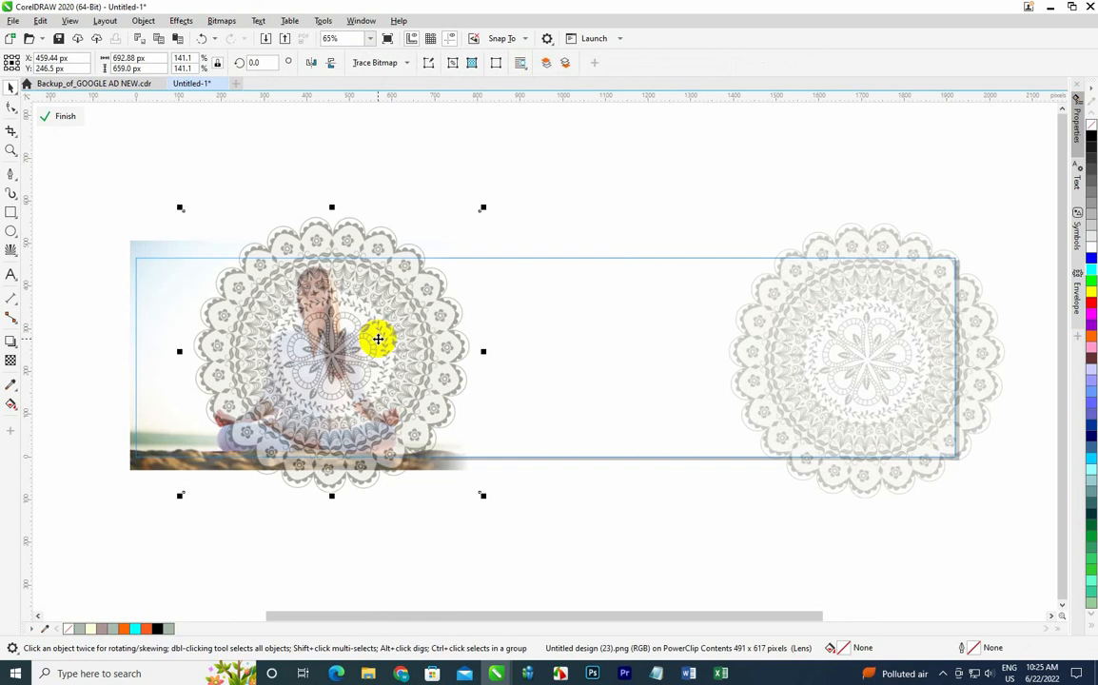
{"action": "key", "text": "shift+Page_Down"}
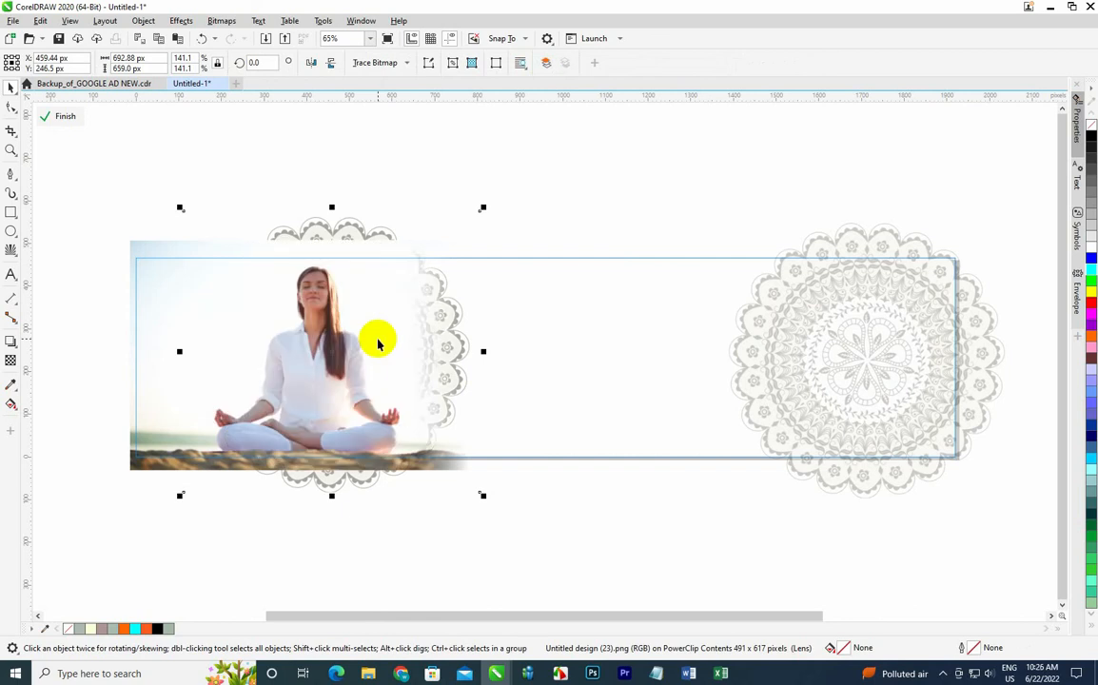
{"action": "key", "text": "shift+Page_Up"}
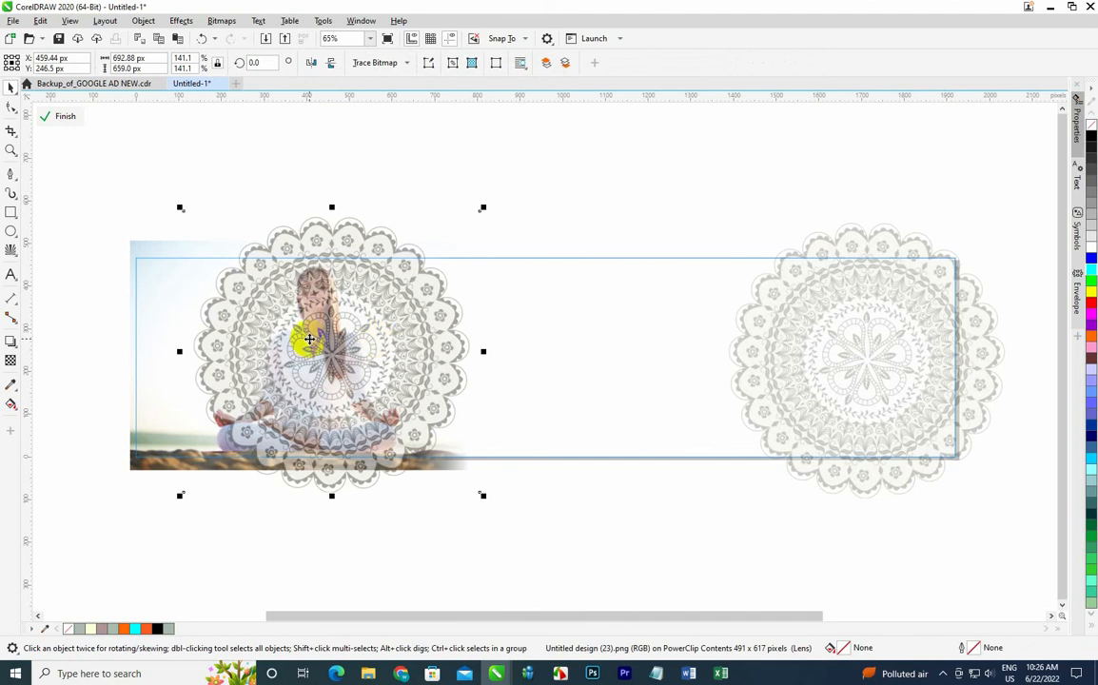
Move the left mandala to the banner's lower-left corner and shrink it to about 76%.
{"action": "left_click_drag", "start_coordinate": [309, 339], "coordinate": [282, 344]}
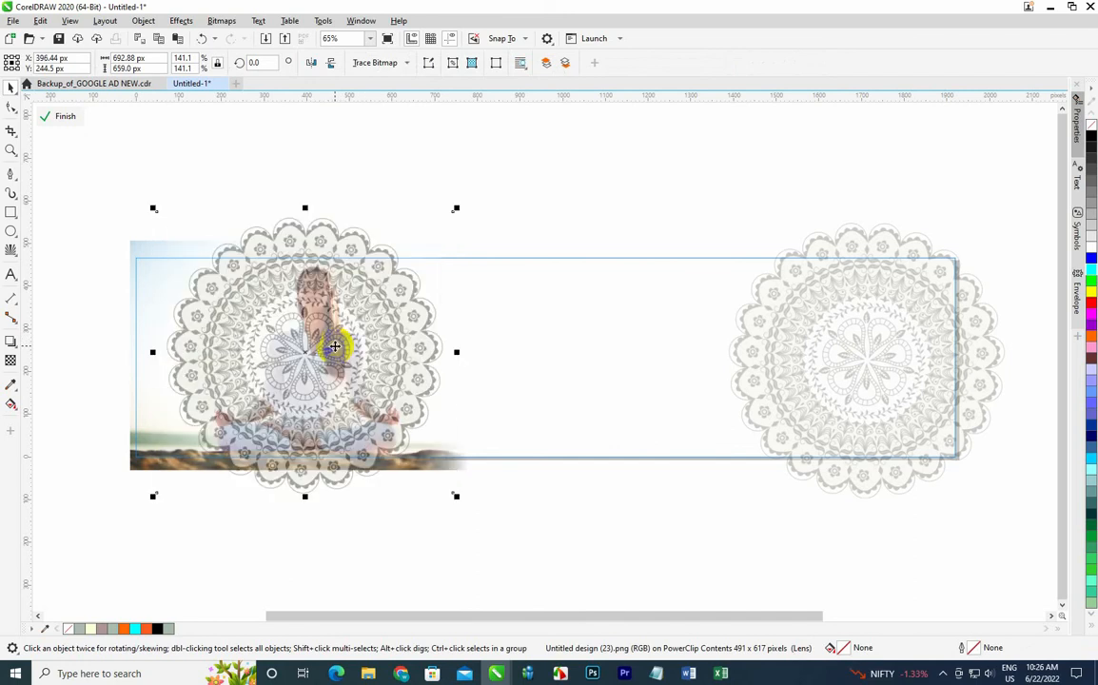
{"action": "left_click_drag", "start_coordinate": [335, 347], "coordinate": [572, 505]}
{"action": "left_click_drag", "start_coordinate": [573, 499], "coordinate": [157, 520]}
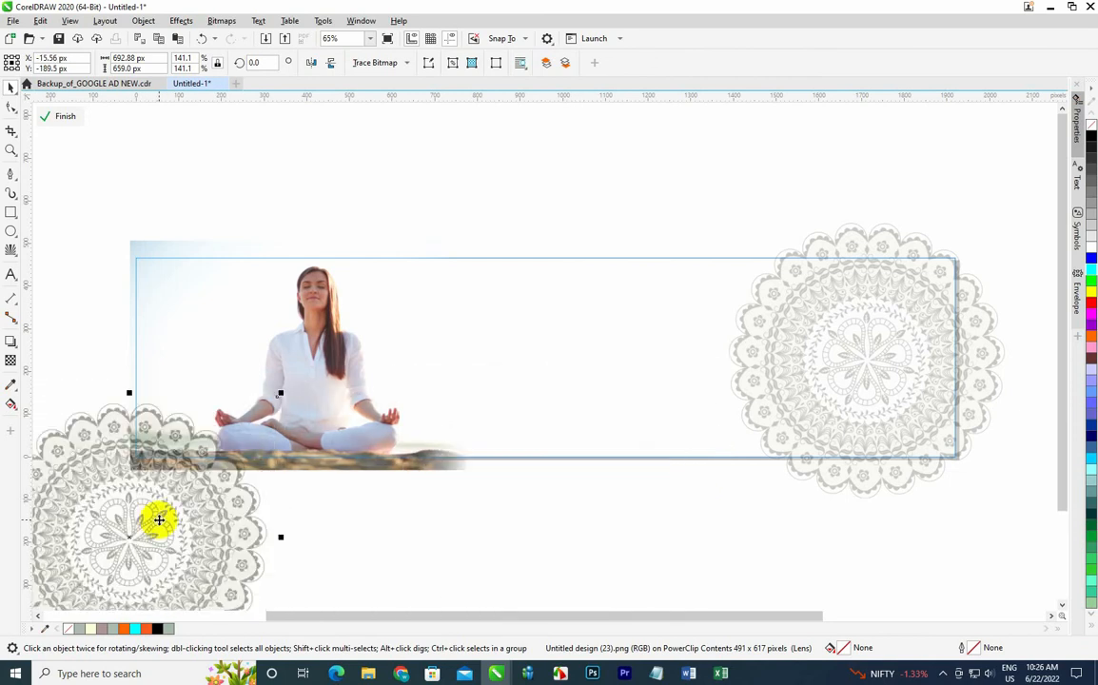
{"action": "left_click_drag", "start_coordinate": [281, 386], "coordinate": [158, 490]}
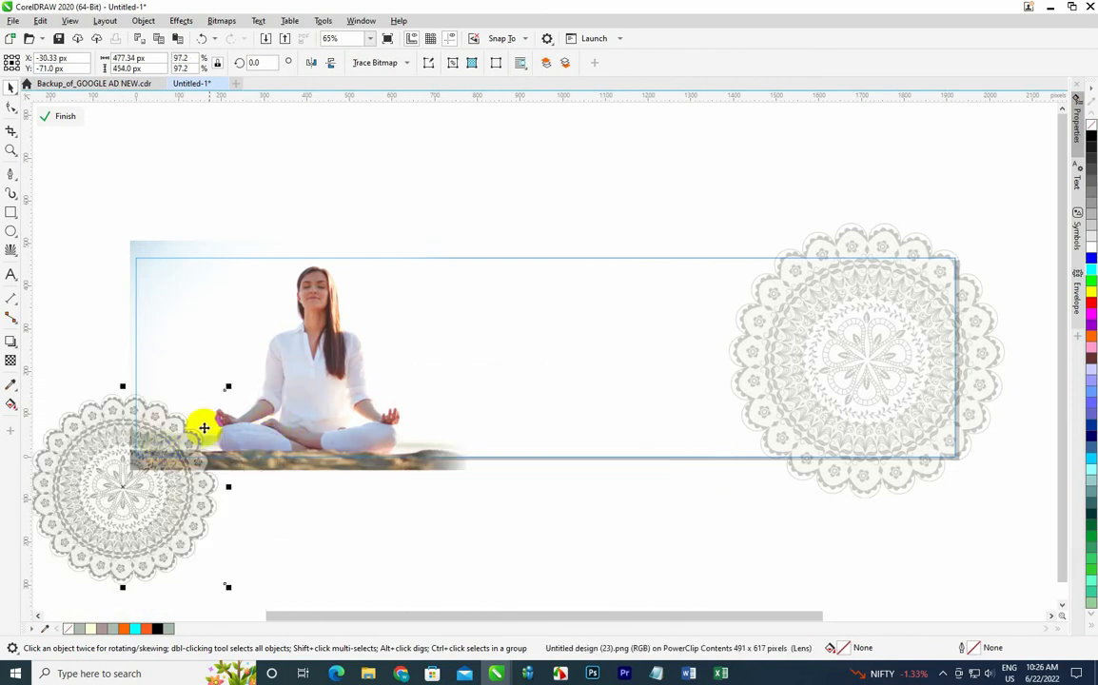
{"action": "left_click_drag", "start_coordinate": [229, 387], "coordinate": [181, 430]}
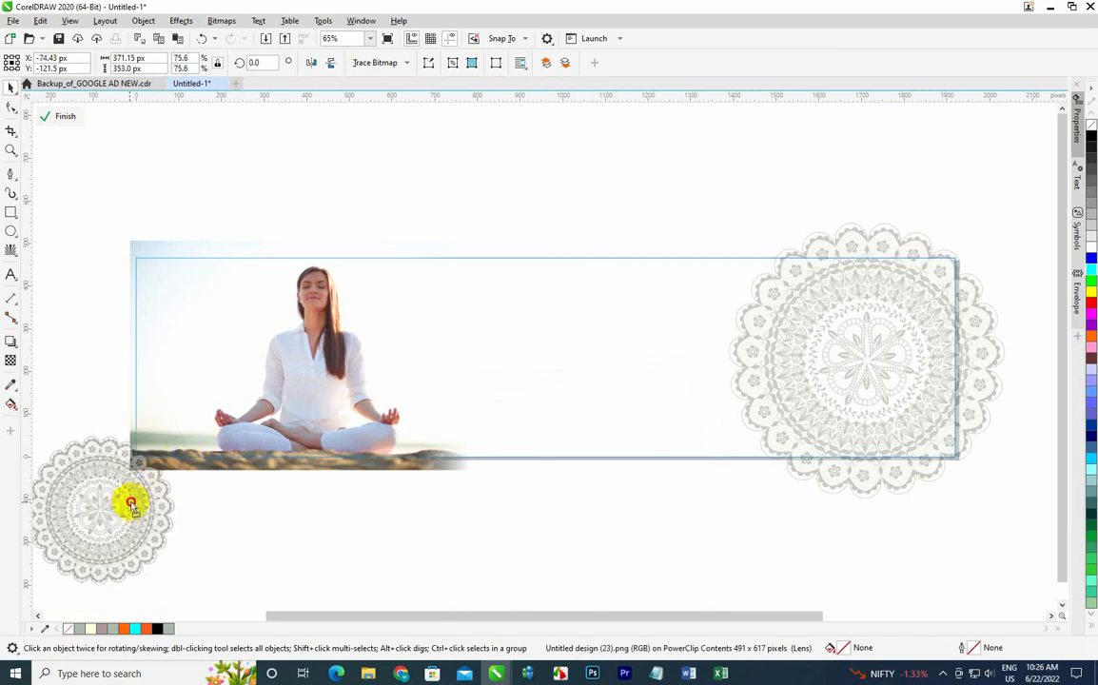
{"action": "left_click_drag", "start_coordinate": [130, 504], "coordinate": [181, 495]}
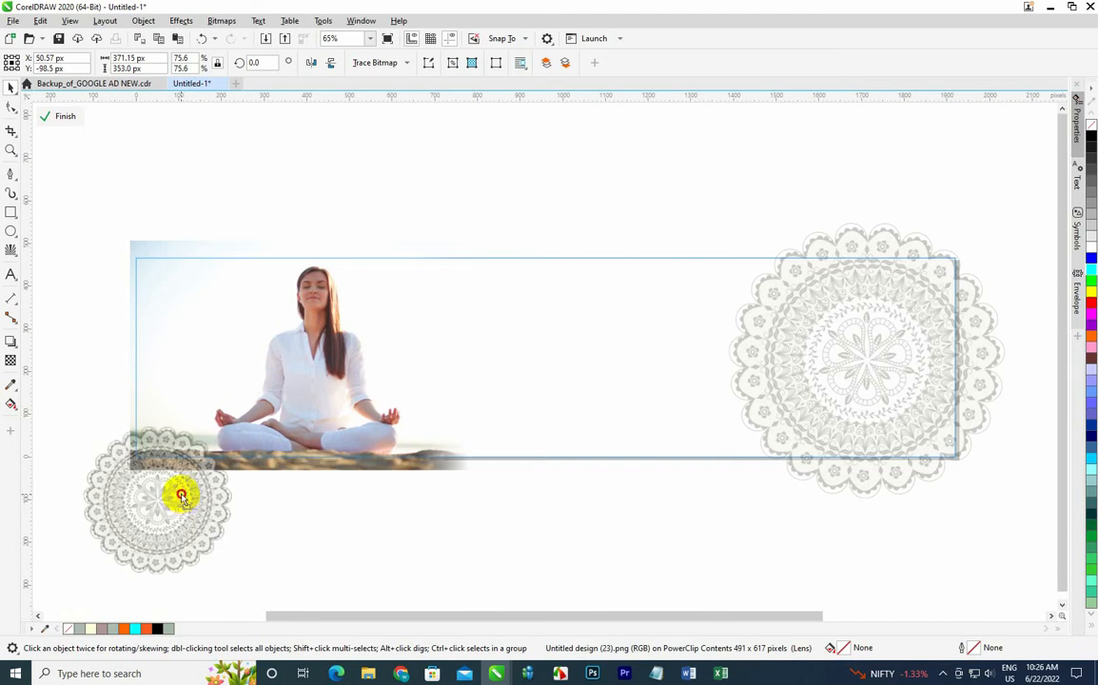
Finish editing the PowerClip, paste another mandala copy, shrink it to about 33% and place it near the banner's centre.
{"action": "left_click", "coordinate": [60, 116]}
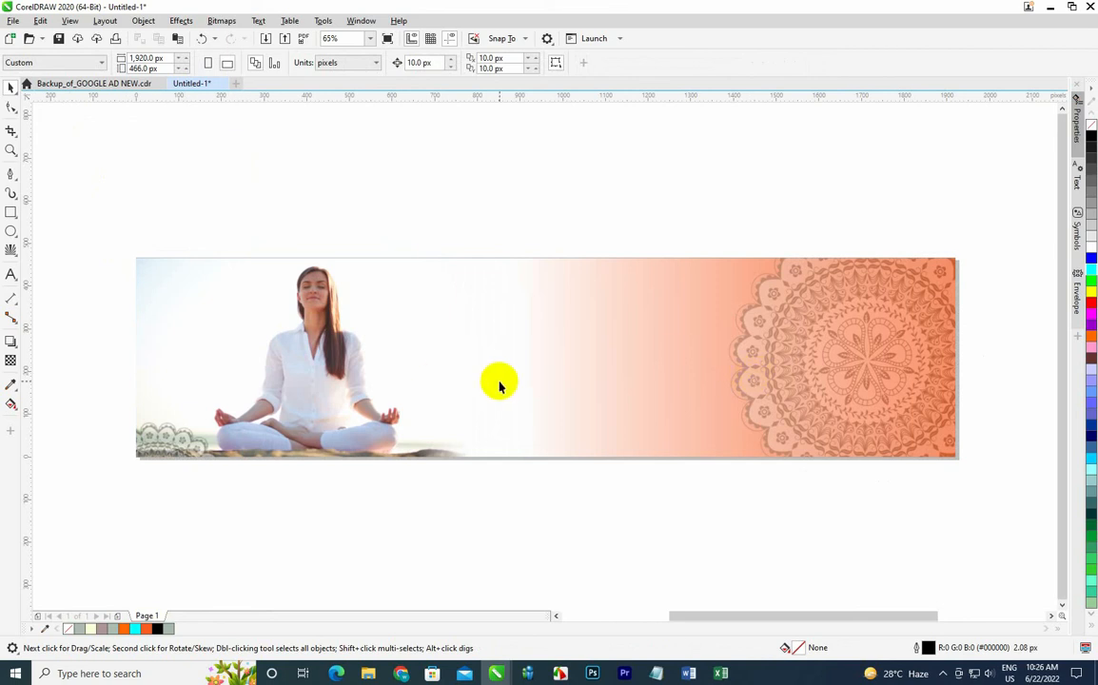
{"action": "key", "text": "ctrl+v"}
{"action": "left_click_drag", "start_coordinate": [813, 385], "coordinate": [423, 453]}
{"action": "left_click", "coordinate": [636, 282]}
{"action": "left_click", "coordinate": [563, 367]}
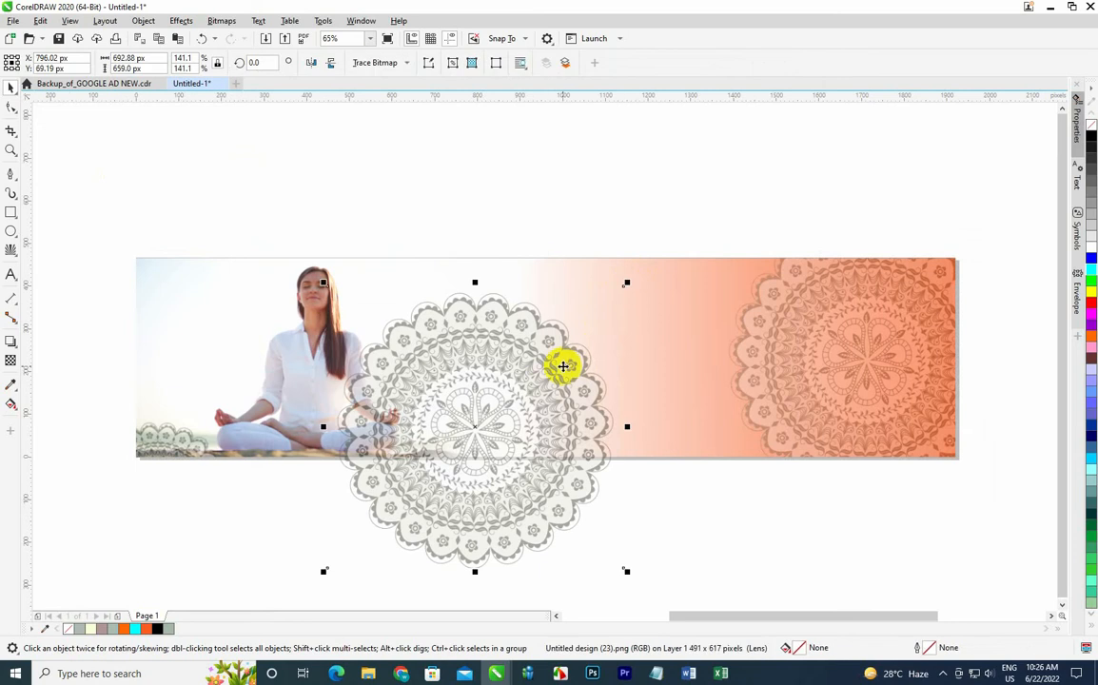
{"action": "left_click_drag", "start_coordinate": [627, 286], "coordinate": [424, 471]}
{"action": "left_click_drag", "start_coordinate": [375, 519], "coordinate": [534, 366]}
{"action": "left_click_drag", "start_coordinate": [587, 318], "coordinate": [559, 343]}
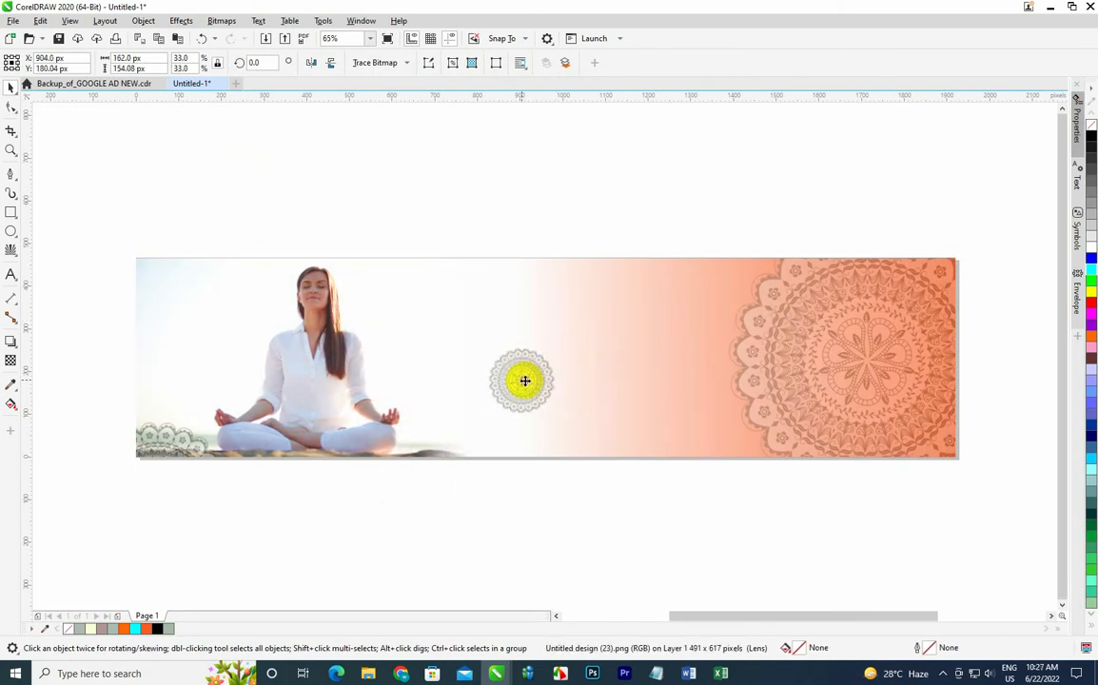
{"action": "left_click_drag", "start_coordinate": [522, 381], "coordinate": [534, 365]}
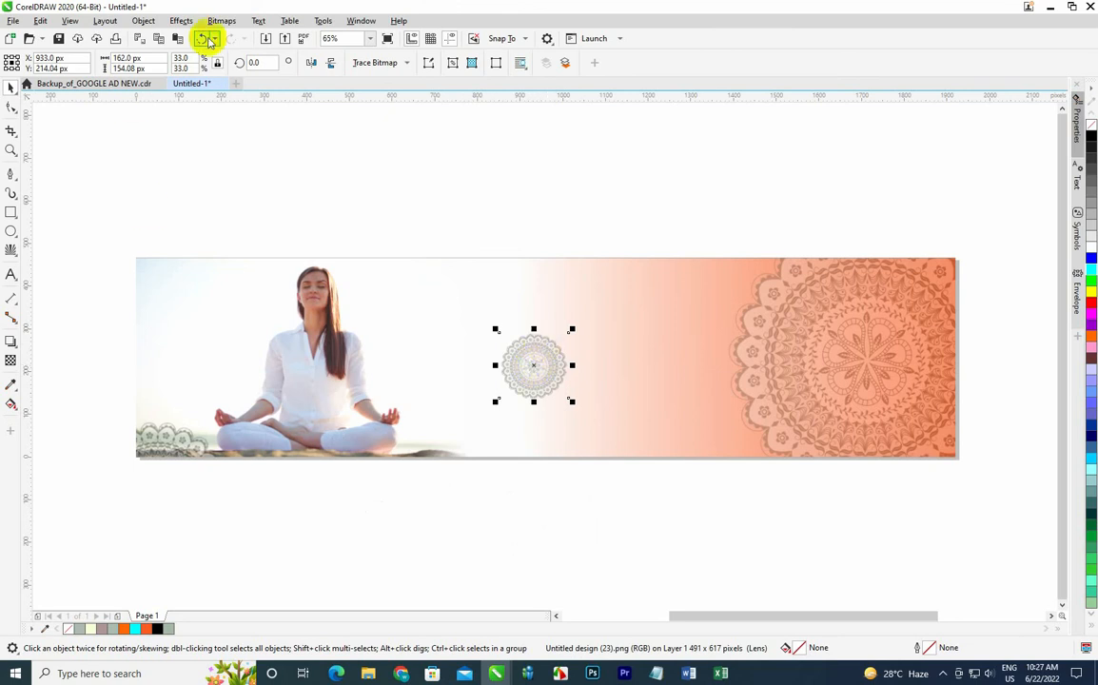
Apply a Curved Feather blur with a width of 90 to the small mandala.
{"action": "left_click", "coordinate": [221, 20]}
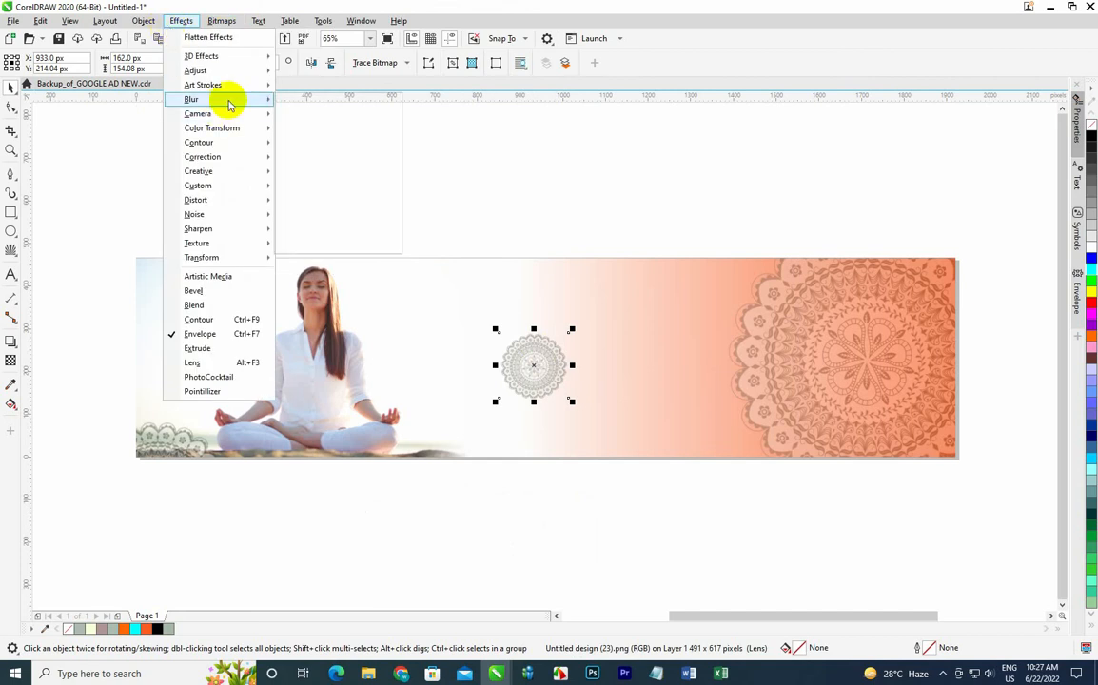
{"action": "mouse_move", "coordinate": [229, 99]}
{"action": "left_click", "coordinate": [301, 112]}
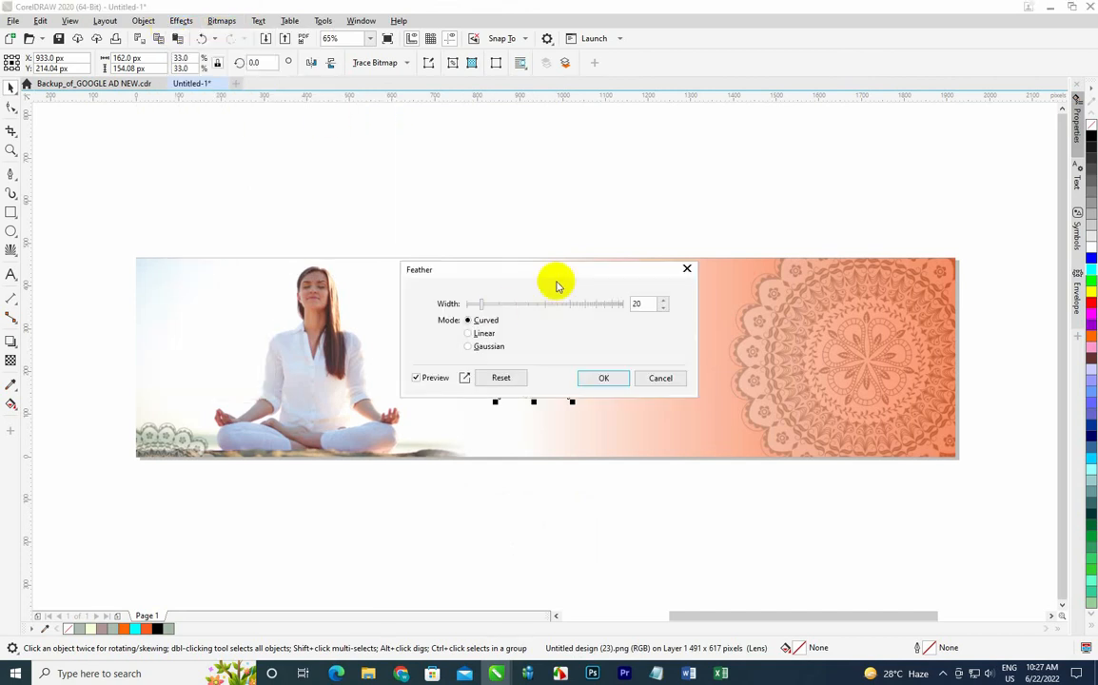
{"action": "left_click_drag", "start_coordinate": [552, 276], "coordinate": [877, 218]}
{"action": "left_click_drag", "start_coordinate": [819, 246], "coordinate": [840, 249]}
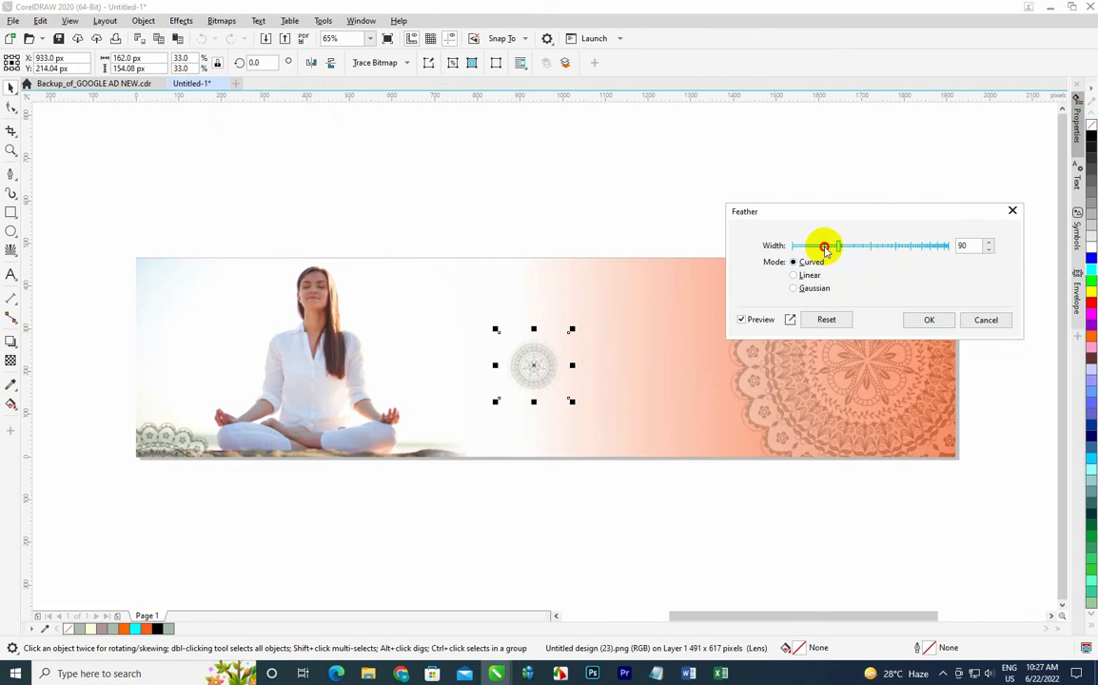
{"action": "left_click_drag", "start_coordinate": [824, 249], "coordinate": [956, 245]}
{"action": "left_click", "coordinate": [929, 319]}
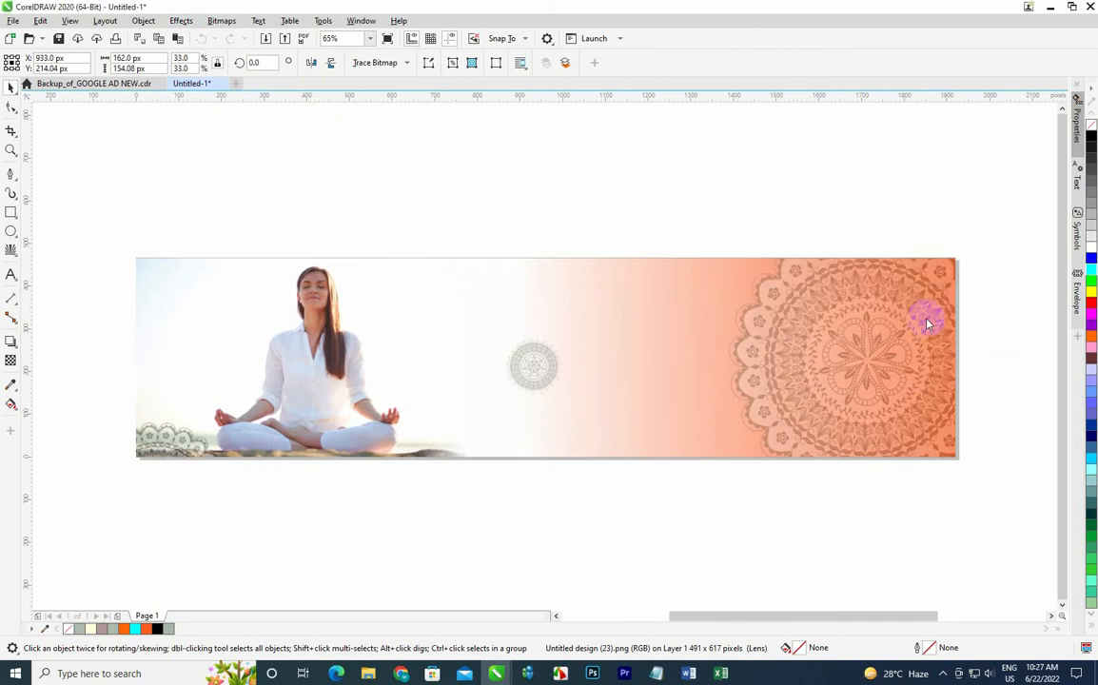
Set the small mandala's uniform transparency to 70.
{"action": "left_click", "coordinate": [328, 216]}
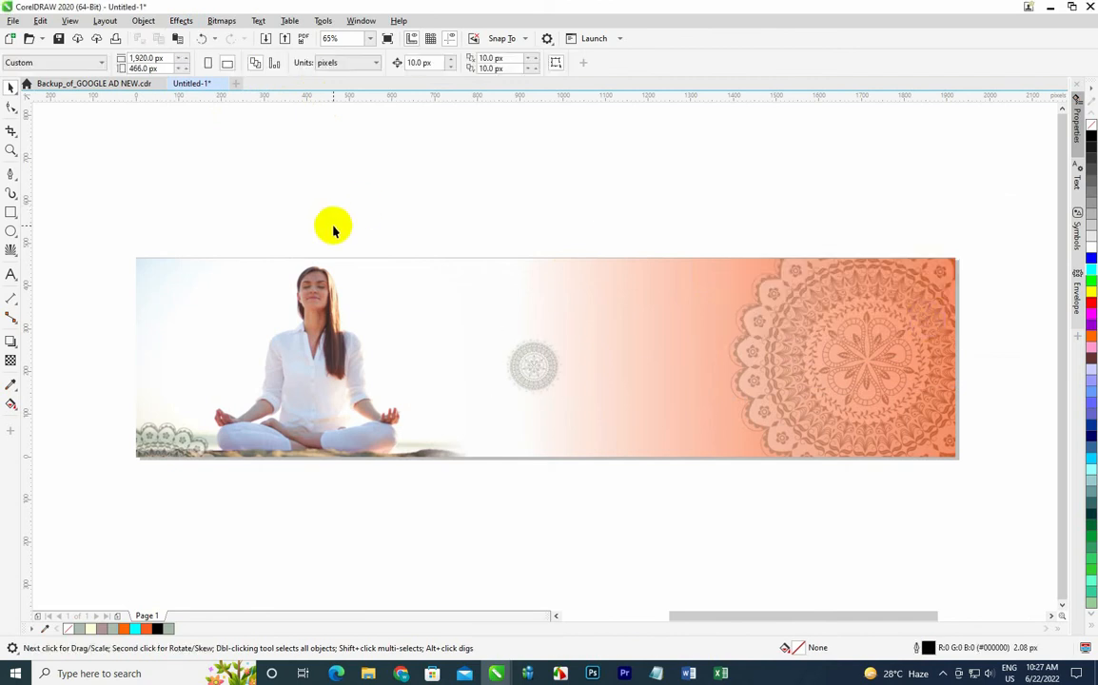
{"action": "left_click", "coordinate": [10, 360]}
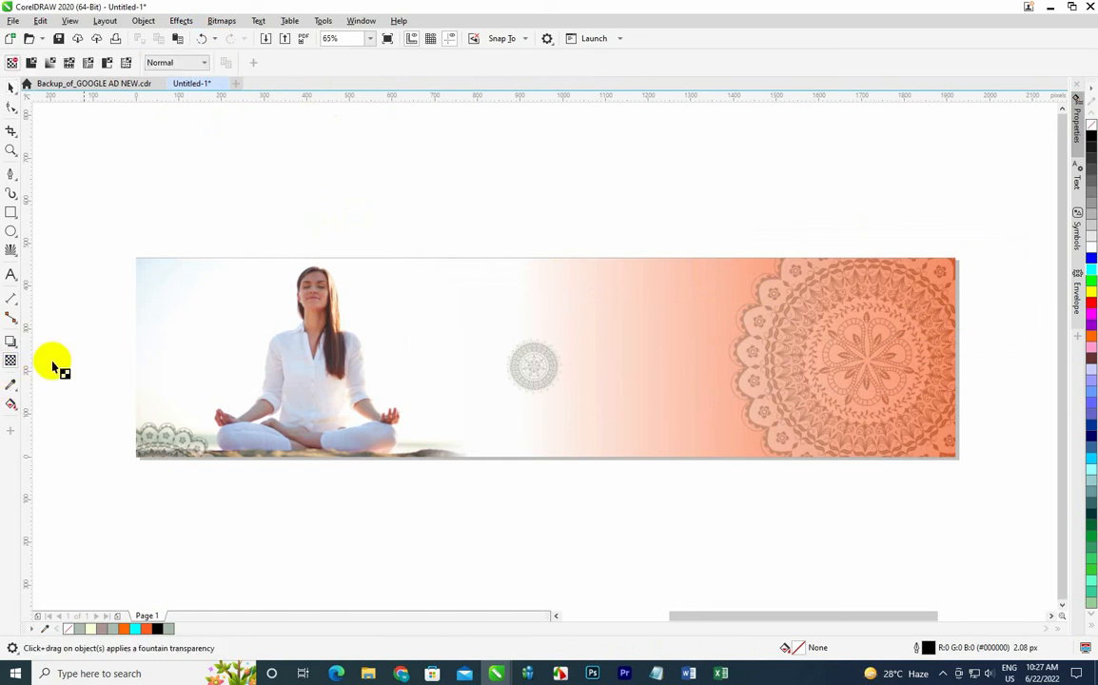
{"action": "left_click", "coordinate": [520, 369]}
{"action": "left_click_drag", "start_coordinate": [255, 64], "coordinate": [178, 66]}
{"action": "type", "text": "60"}
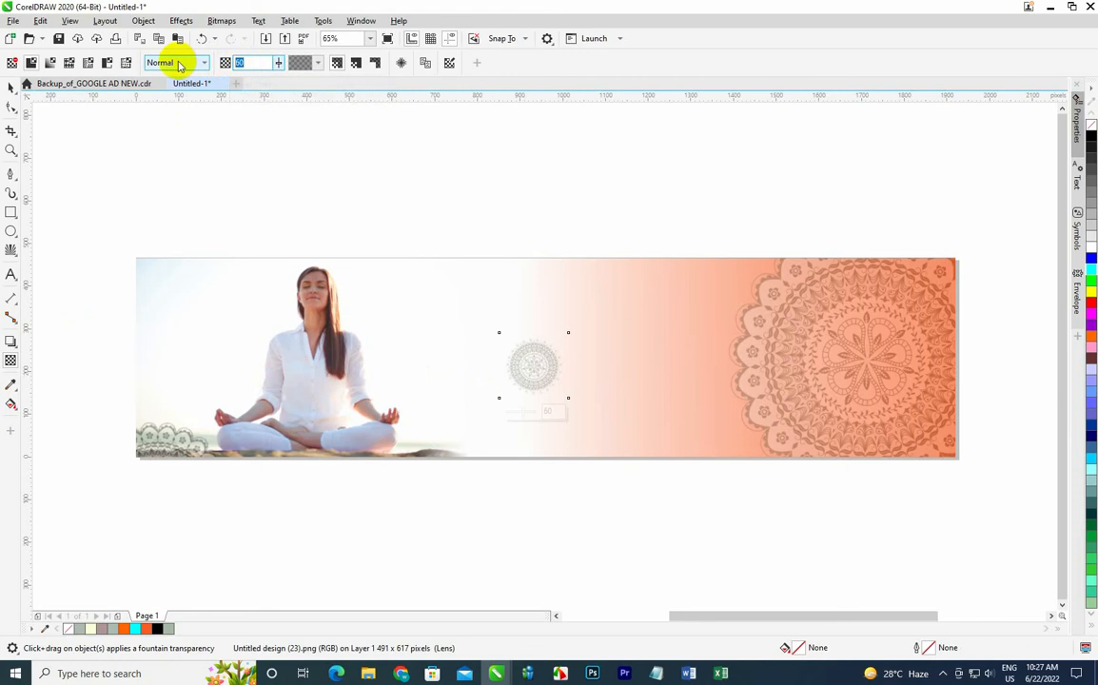
{"action": "type", "text": "70"}
{"action": "key", "text": "Return"}
{"action": "left_click", "coordinate": [10, 85]}
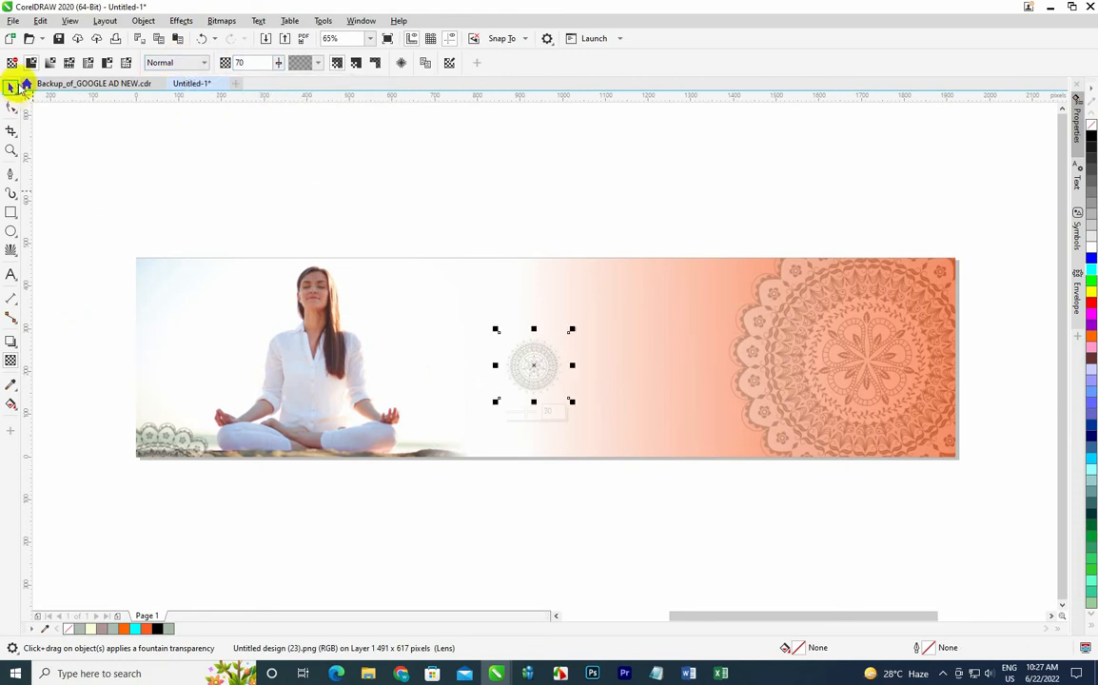
Enlarge the centre mandala to about 64% and PowerClip it inside the banner.
{"action": "left_click", "coordinate": [360, 186]}
{"action": "left_click", "coordinate": [551, 375]}
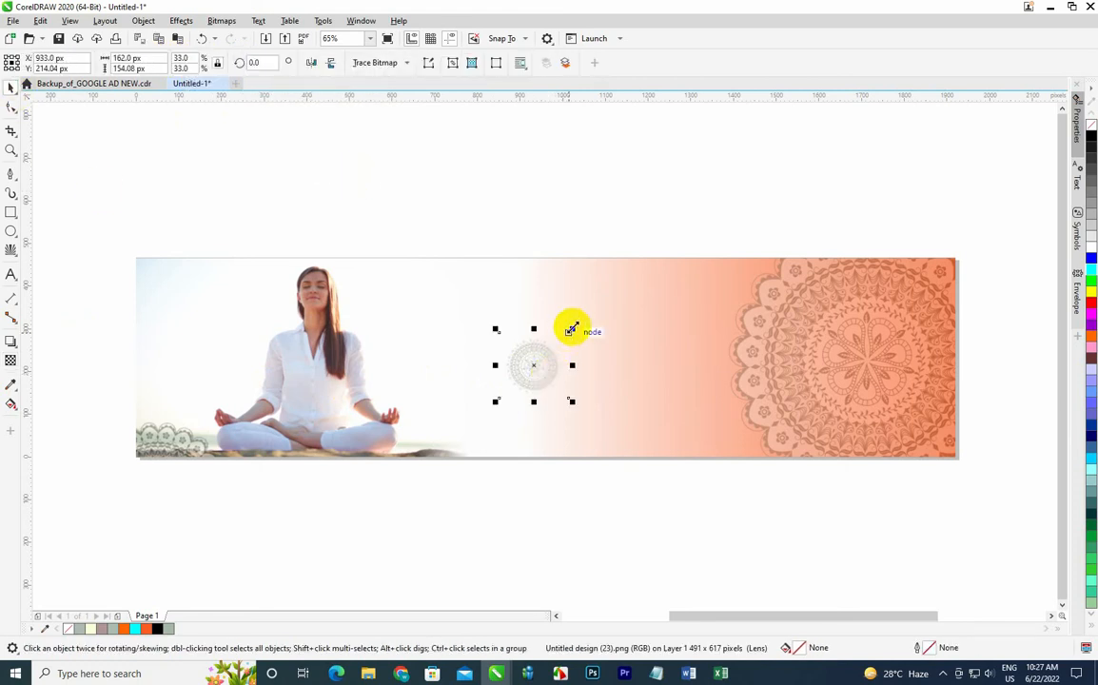
{"action": "left_click_drag", "start_coordinate": [571, 330], "coordinate": [590, 361]}
{"action": "left_click_drag", "start_coordinate": [587, 362], "coordinate": [566, 361]}
{"action": "right_click", "coordinate": [566, 360]}
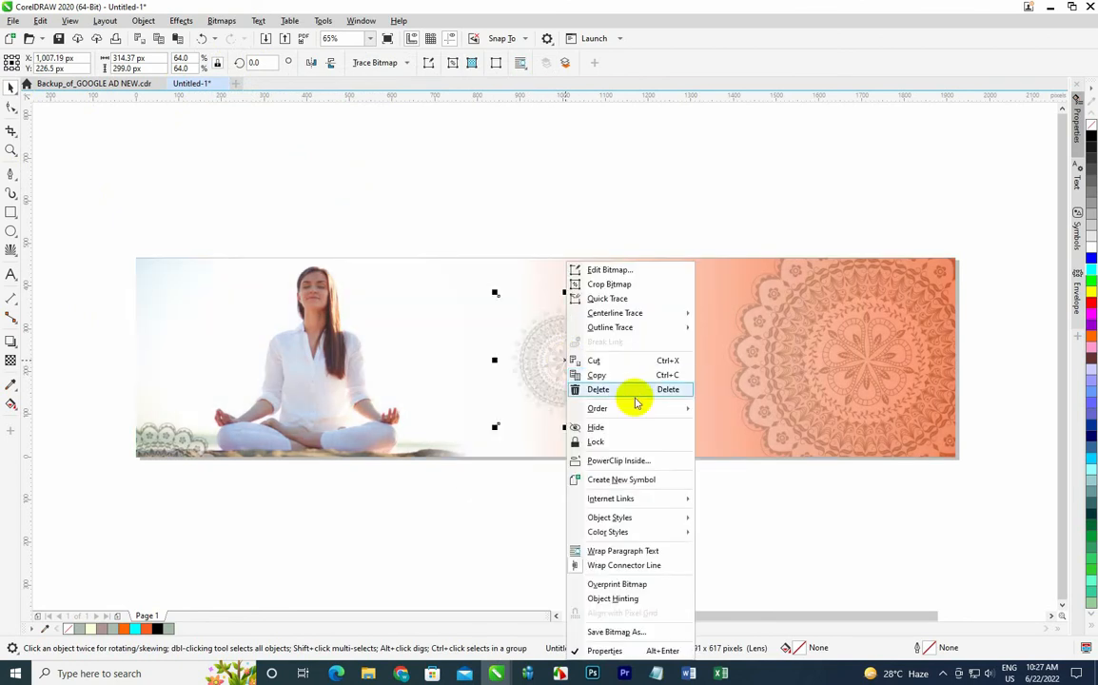
{"action": "left_click", "coordinate": [628, 460]}
{"action": "left_click", "coordinate": [668, 444]}
{"action": "left_click", "coordinate": [628, 135]}
{"action": "left_click", "coordinate": [847, 358]}
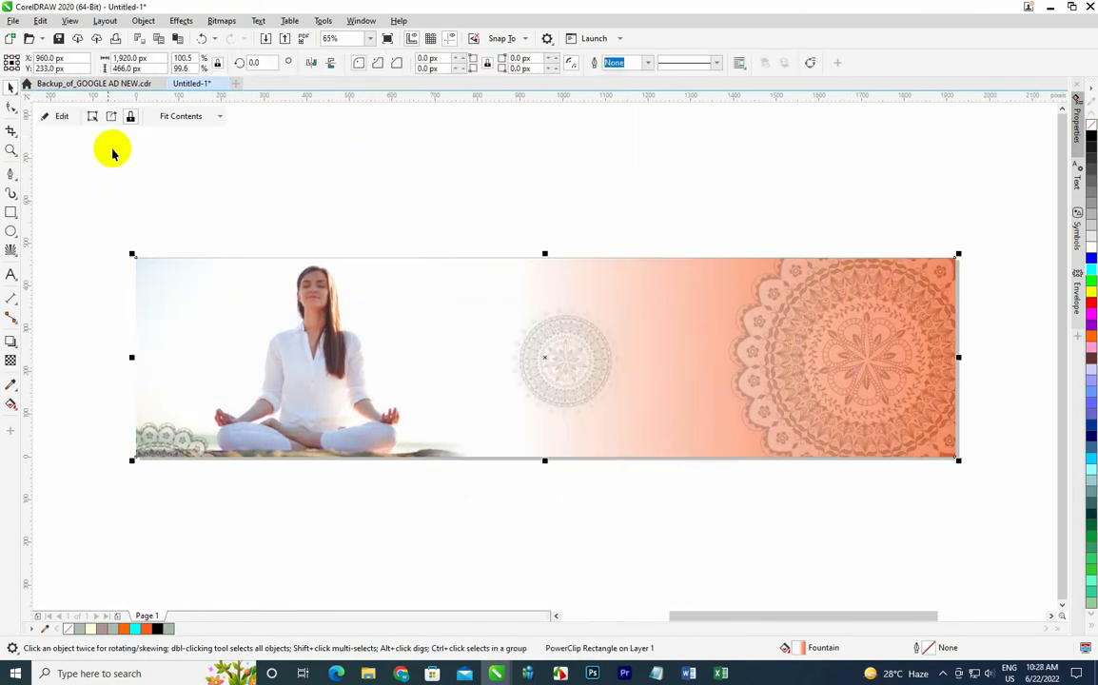
Edit the PowerClip contents, shrink the right mandala to about 105% and move it to the lower-right edge.
{"action": "left_click", "coordinate": [59, 116]}
{"action": "left_click_drag", "start_coordinate": [863, 361], "coordinate": [967, 395]}
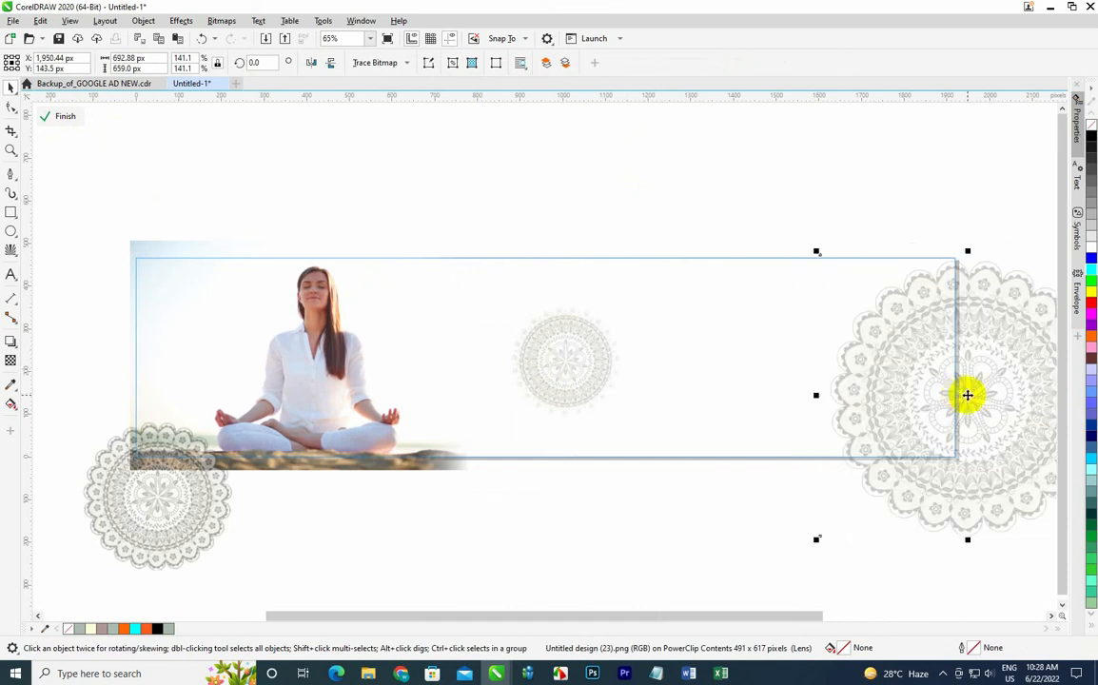
{"action": "left_click_drag", "start_coordinate": [817, 251], "coordinate": [893, 310]}
{"action": "left_click_drag", "start_coordinate": [1001, 444], "coordinate": [951, 407]}
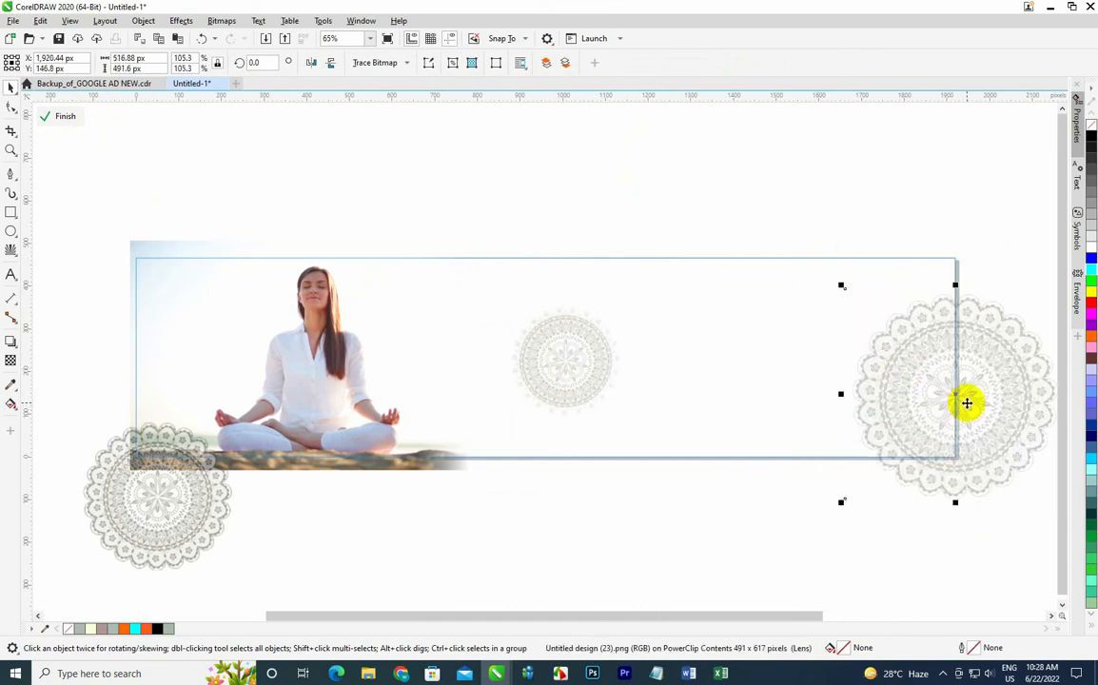
{"action": "left_click", "coordinate": [59, 116]}
Edit the PowerClip again and enlarge the right mandala to about 135%, repositioning it at the right edge.
{"action": "left_click", "coordinate": [363, 163]}
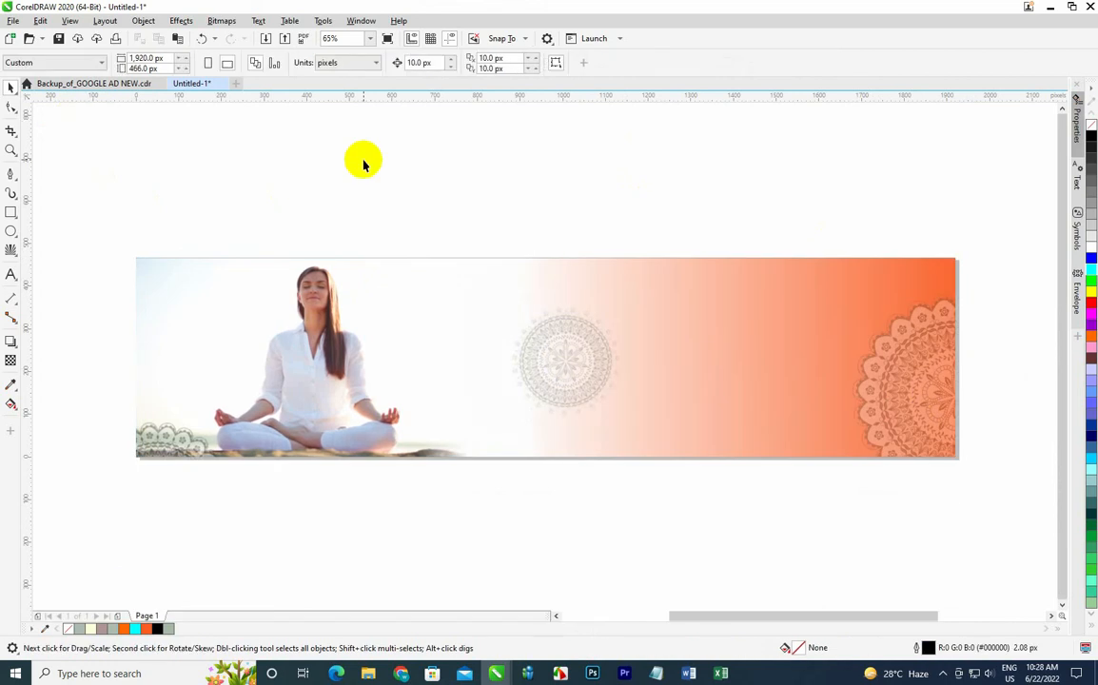
{"action": "left_click", "coordinate": [927, 409]}
{"action": "left_click", "coordinate": [61, 115]}
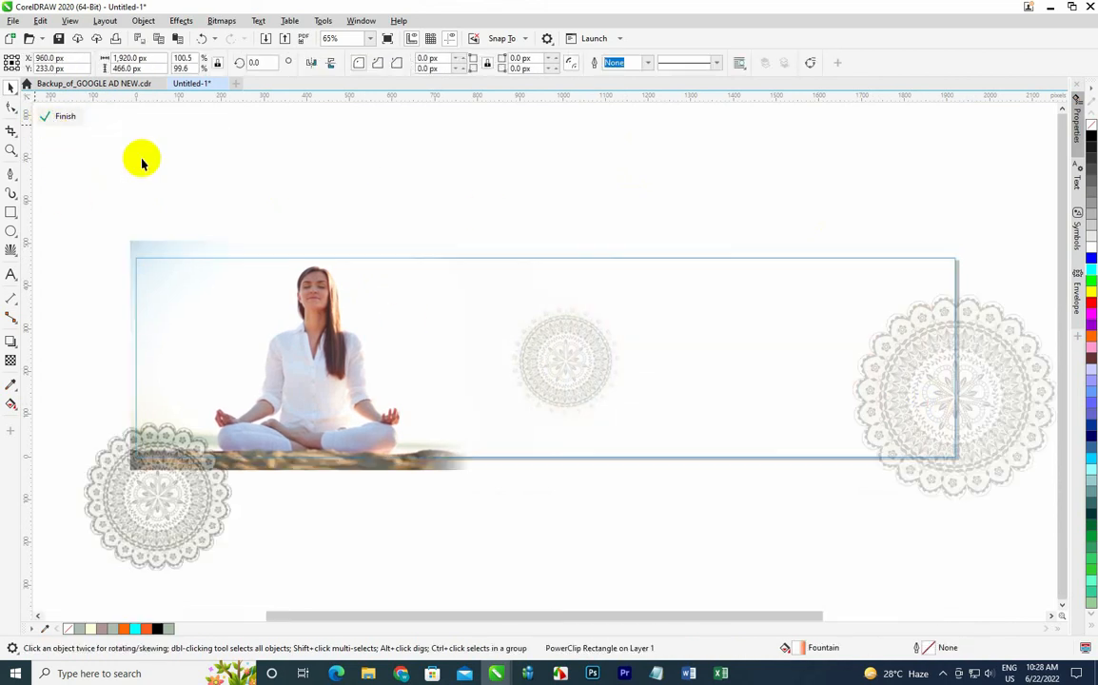
{"action": "left_click", "coordinate": [973, 403]}
{"action": "left_click_drag", "start_coordinate": [842, 285], "coordinate": [781, 228]}
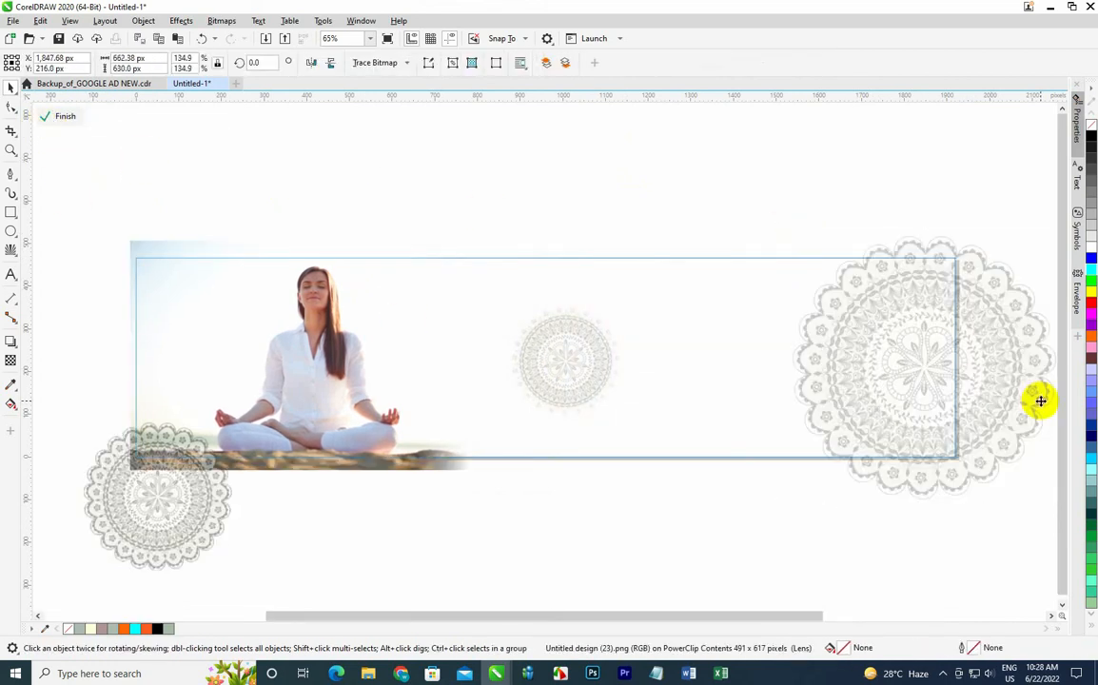
{"action": "left_click_drag", "start_coordinate": [915, 361], "coordinate": [935, 378]}
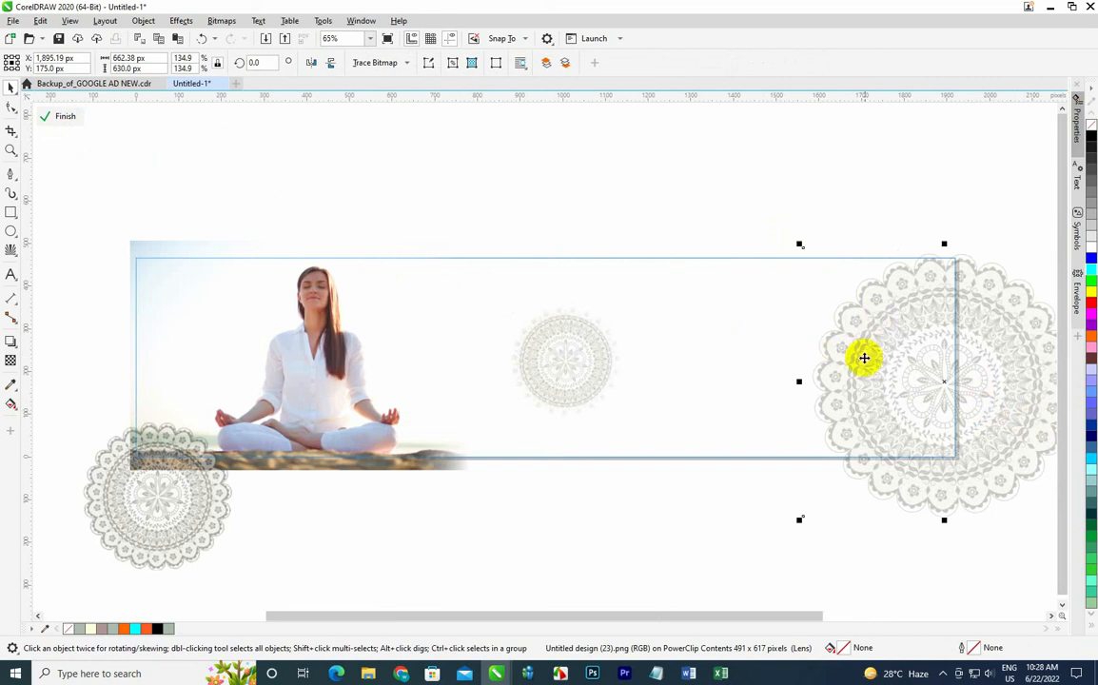
{"action": "left_click_drag", "start_coordinate": [976, 386], "coordinate": [962, 388]}
{"action": "left_click", "coordinate": [975, 380]}
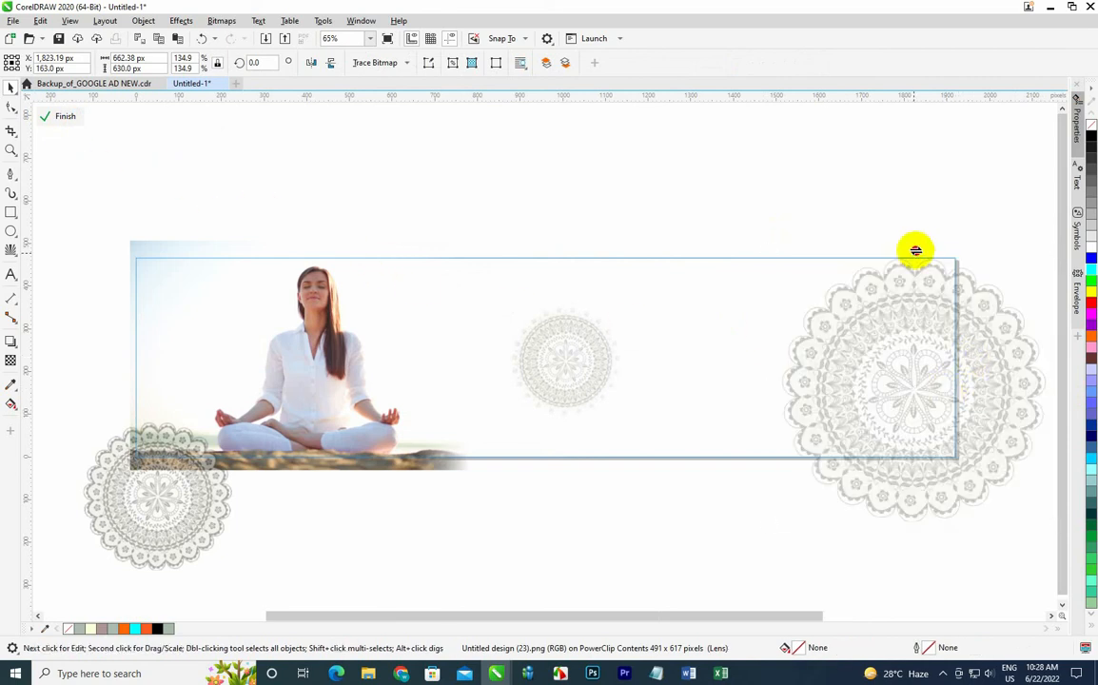
{"action": "left_click_drag", "start_coordinate": [992, 395], "coordinate": [961, 384]}
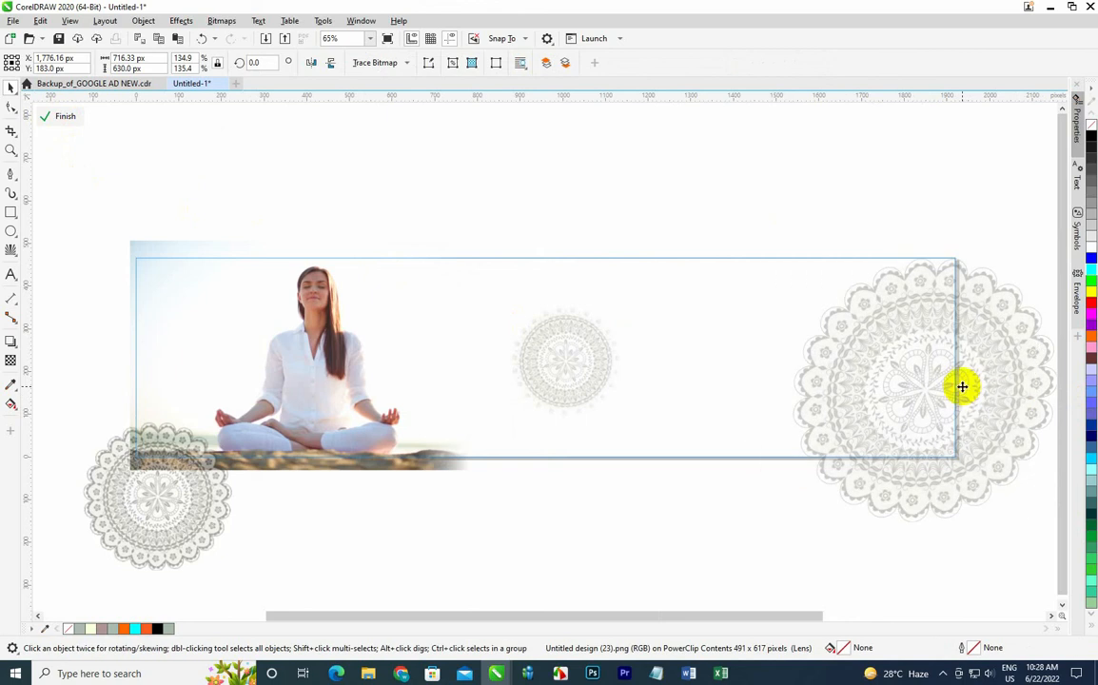
{"action": "left_click", "coordinate": [53, 116]}
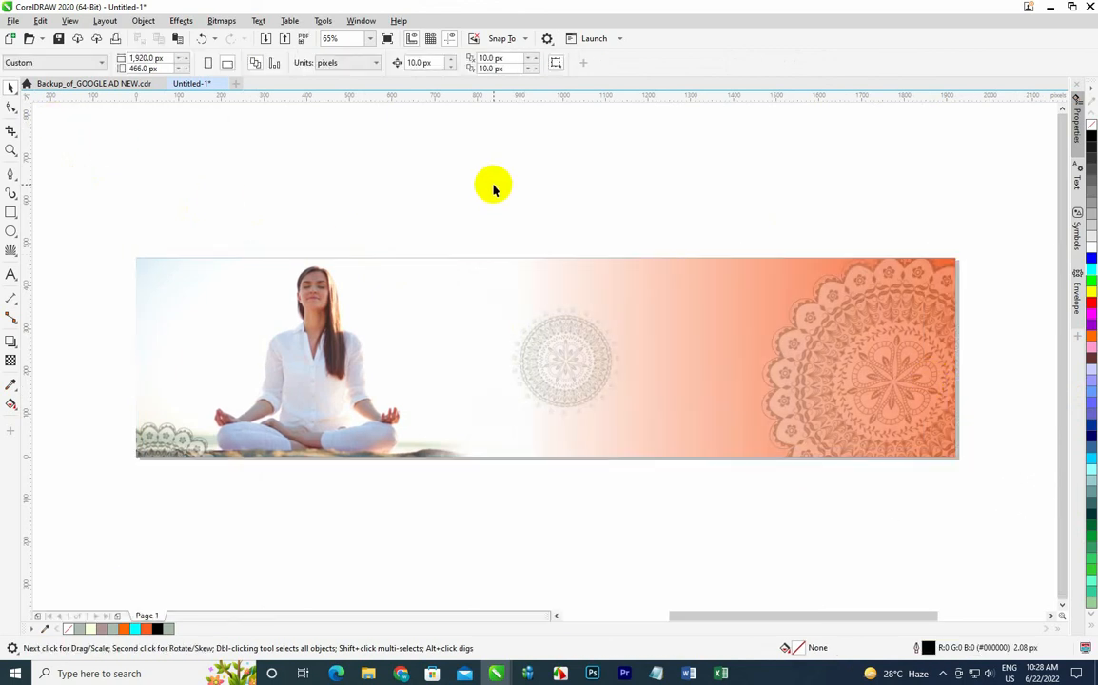
Try skewing the centre mandala inside the PowerClip, then undo the skew and finish editing.
{"action": "left_click", "coordinate": [617, 373]}
{"action": "left_click", "coordinate": [53, 116]}
{"action": "left_click", "coordinate": [563, 363]}
{"action": "left_click", "coordinate": [565, 362]}
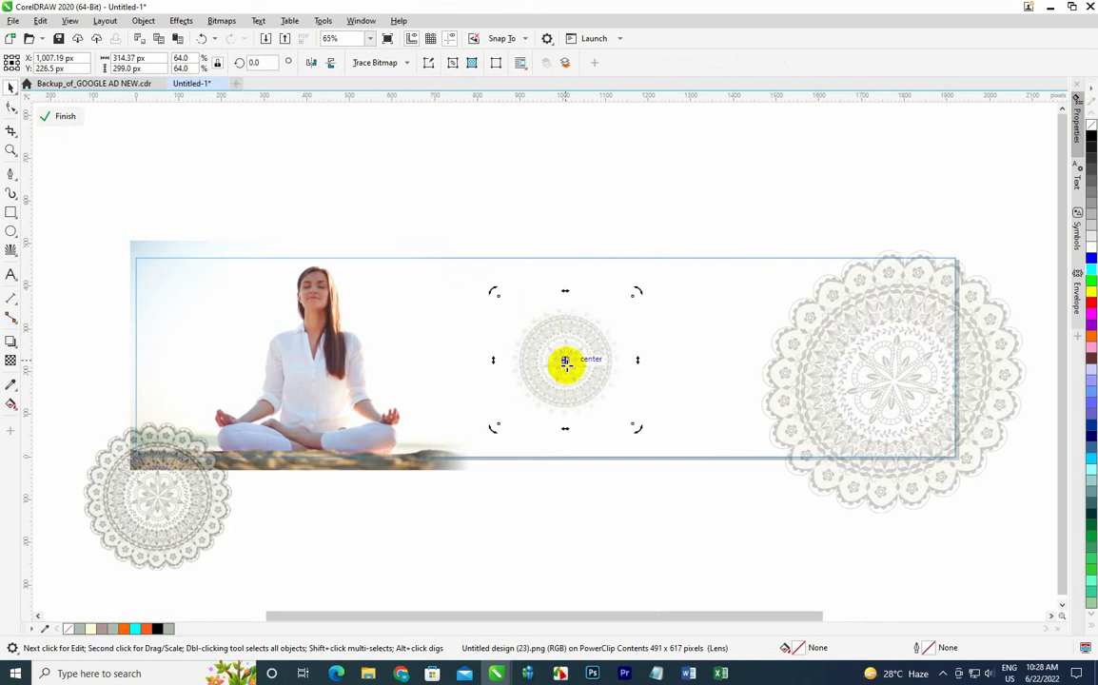
{"action": "left_click_drag", "start_coordinate": [565, 290], "coordinate": [630, 297]}
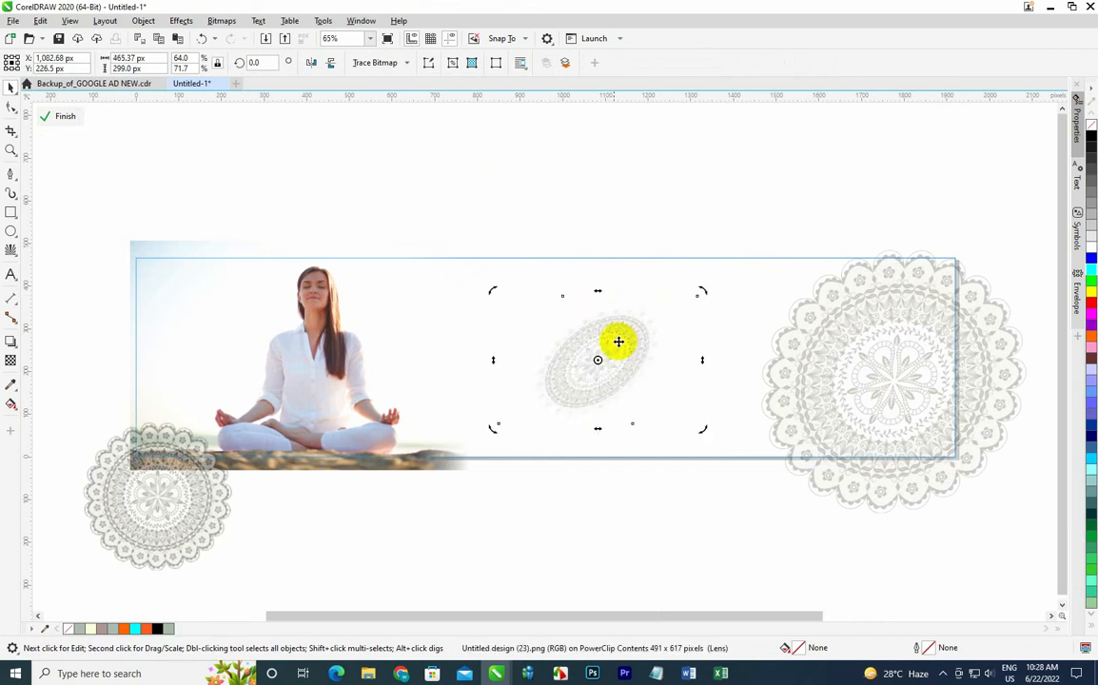
{"action": "left_click_drag", "start_coordinate": [600, 431], "coordinate": [498, 419]}
{"action": "left_click", "coordinate": [630, 371]}
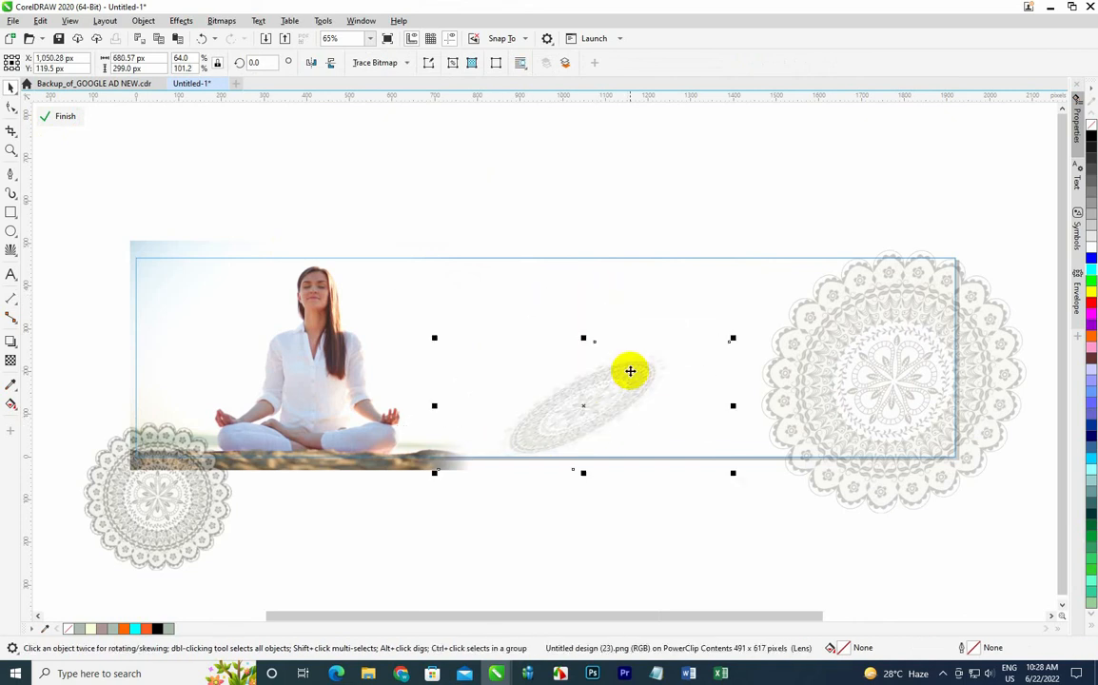
{"action": "left_click", "coordinate": [583, 345]}
{"action": "left_click_drag", "start_coordinate": [583, 340], "coordinate": [686, 396]}
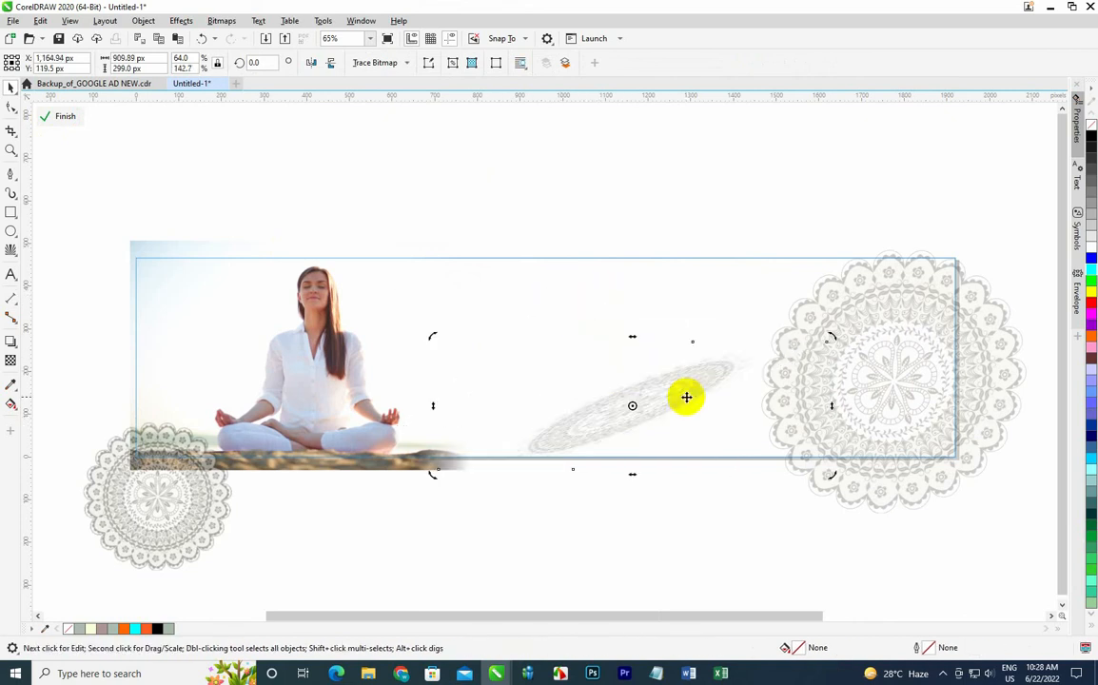
{"action": "left_click_drag", "start_coordinate": [634, 473], "coordinate": [447, 378]}
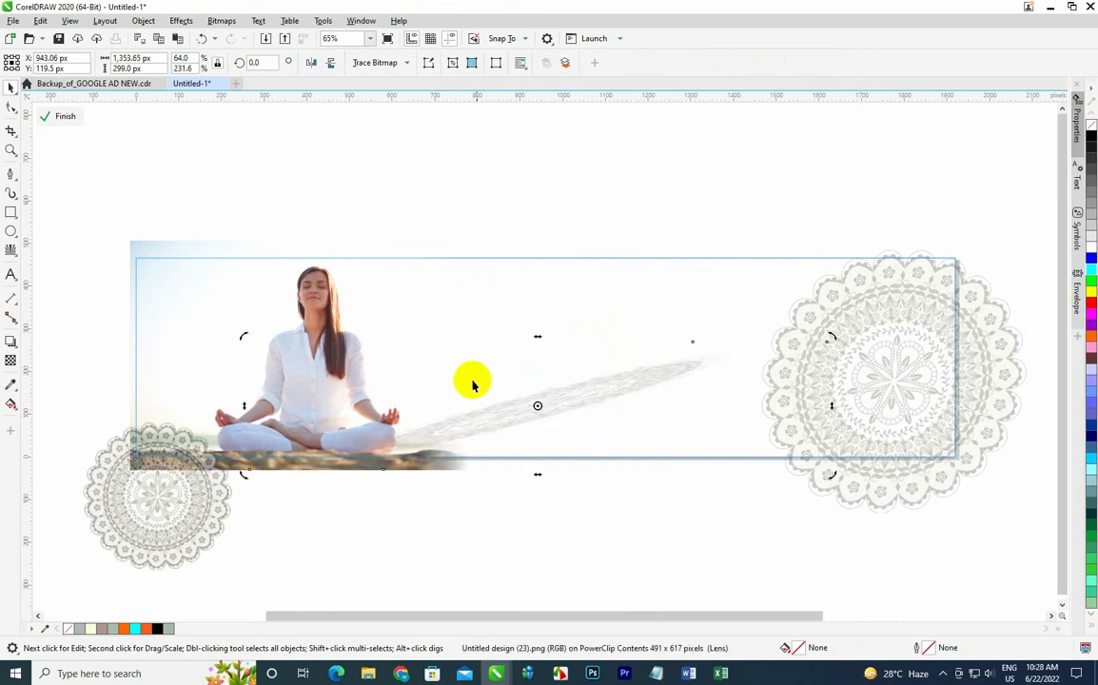
{"action": "key", "text": "ctrl+z"}
{"action": "key", "text": "ctrl+z"}
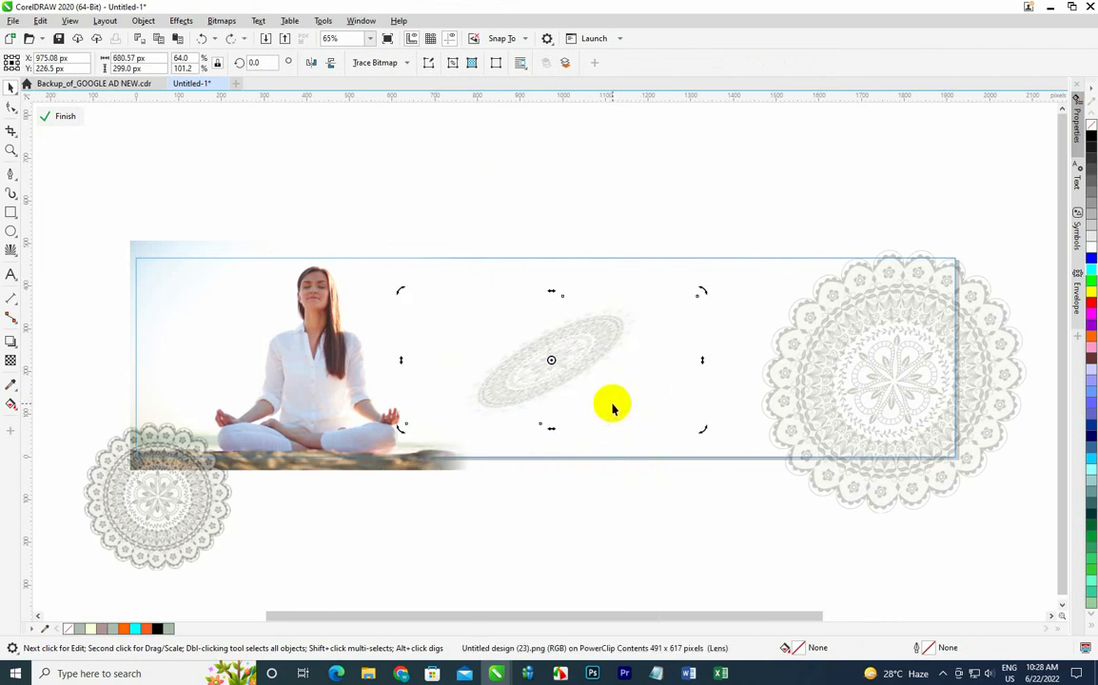
{"action": "left_click", "coordinate": [63, 116]}
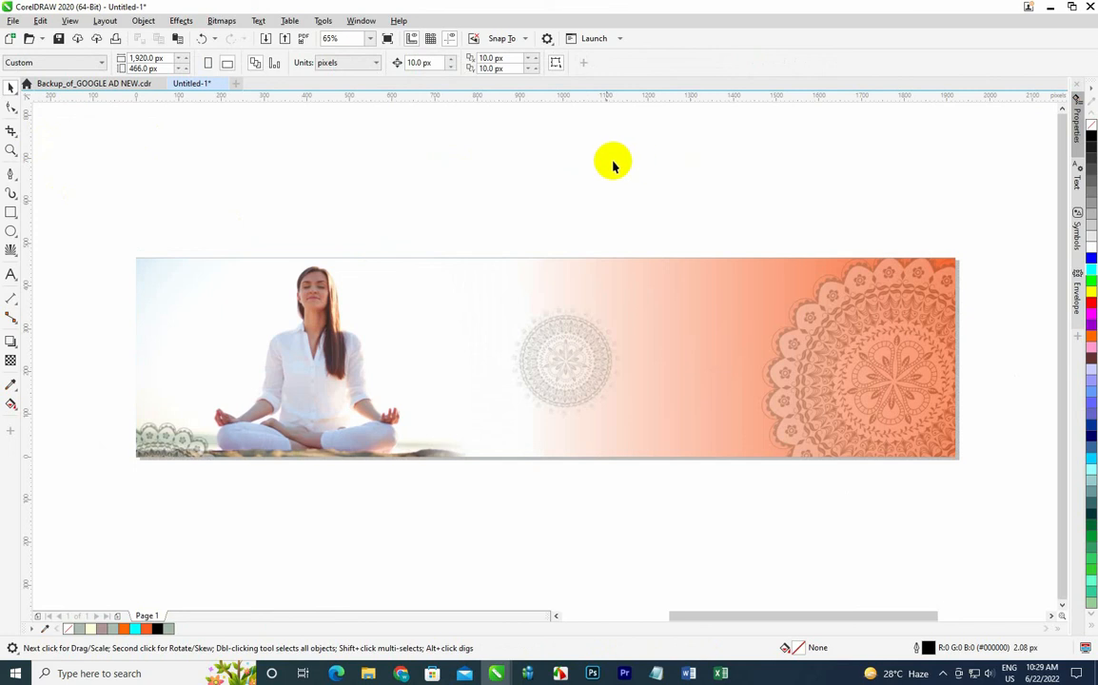
Edit the banner's PowerClip contents and delete the right mandala.
{"action": "left_click", "coordinate": [577, 358]}
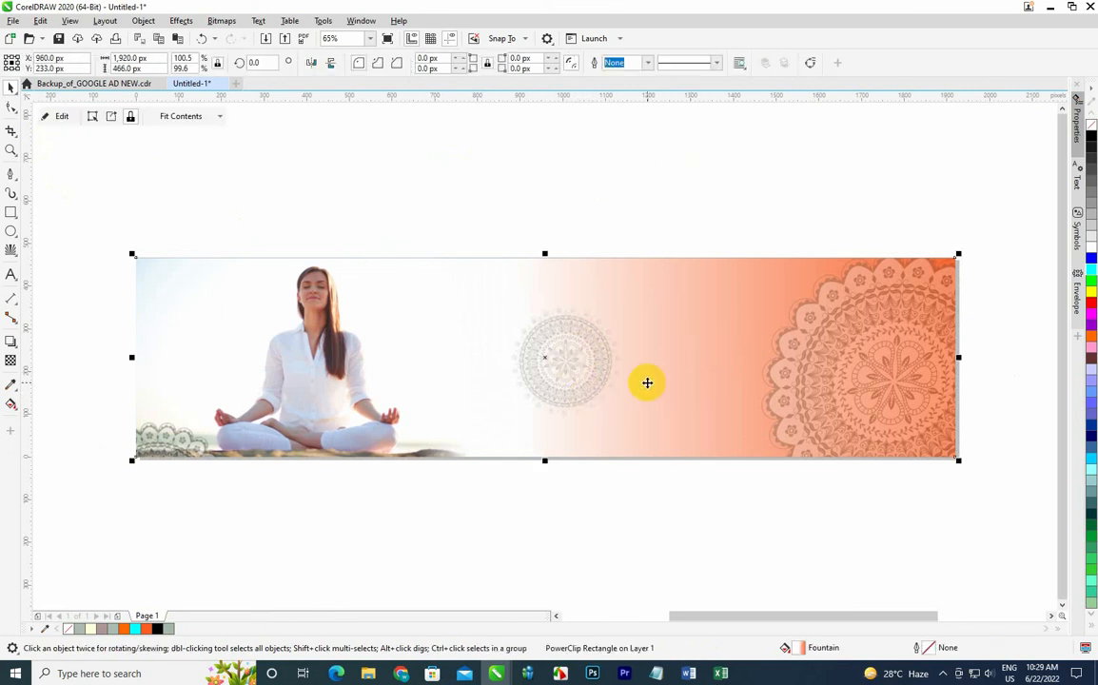
{"action": "left_click", "coordinate": [60, 117]}
{"action": "left_click", "coordinate": [978, 367]}
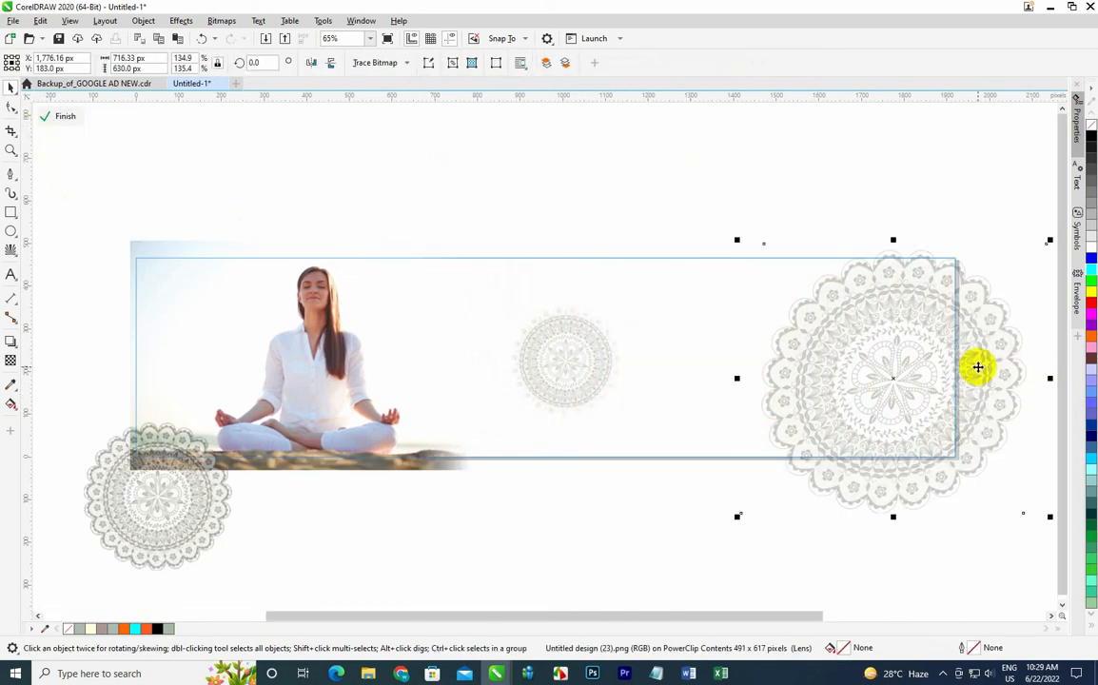
{"action": "key", "text": "Delete"}
Enlarge the centre mandala to about 90%, move it slightly right and finish editing the PowerClip.
{"action": "left_click", "coordinate": [566, 366]}
{"action": "left_click_drag", "start_coordinate": [635, 295], "coordinate": [686, 236]}
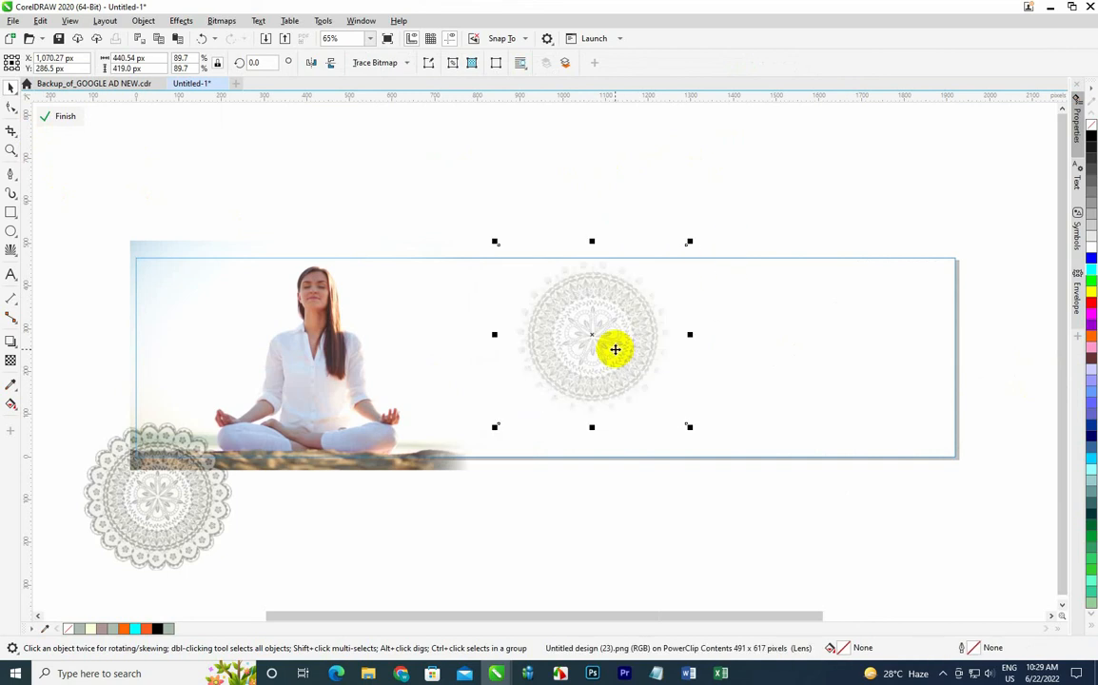
{"action": "left_click_drag", "start_coordinate": [614, 349], "coordinate": [661, 367]}
{"action": "left_click", "coordinate": [63, 116]}
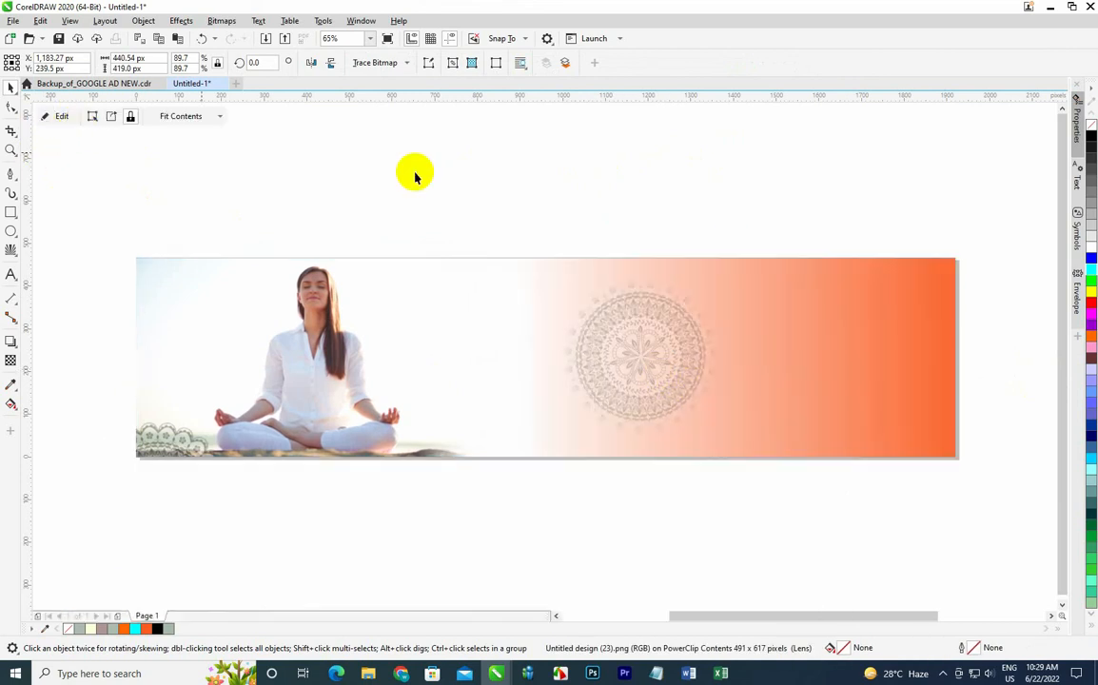
Edit the banner's PowerClip, move the centre mandala to the right edge, enlarge it to about 105% and finish editing.
{"action": "left_click", "coordinate": [462, 177]}
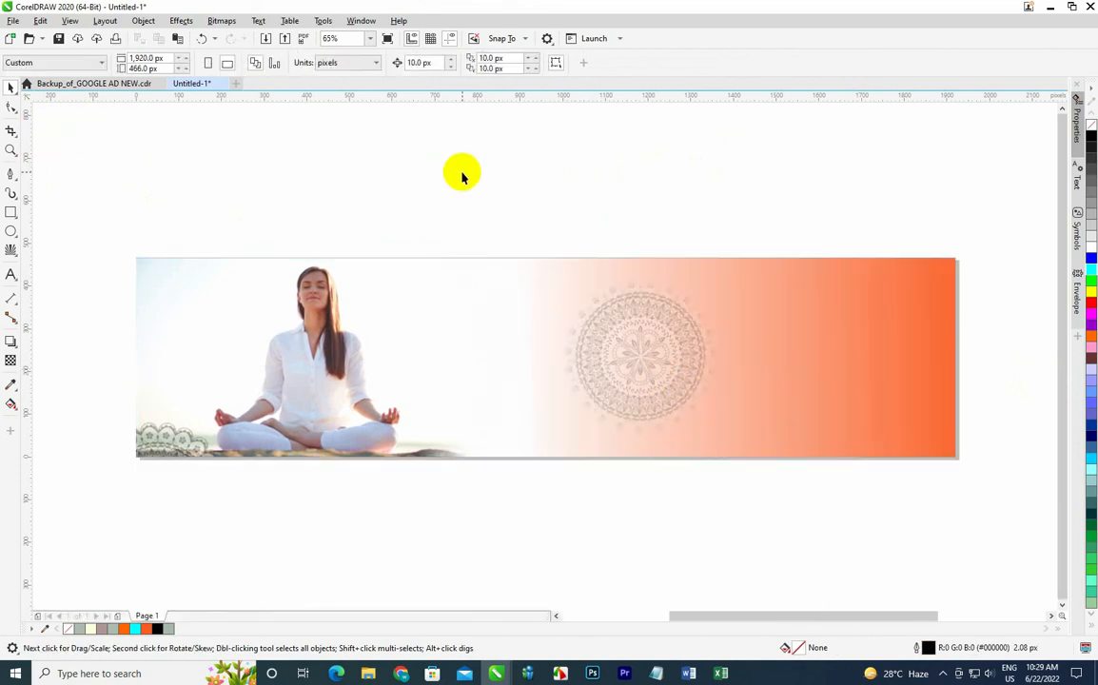
{"action": "left_click", "coordinate": [676, 366]}
{"action": "left_click", "coordinate": [69, 114]}
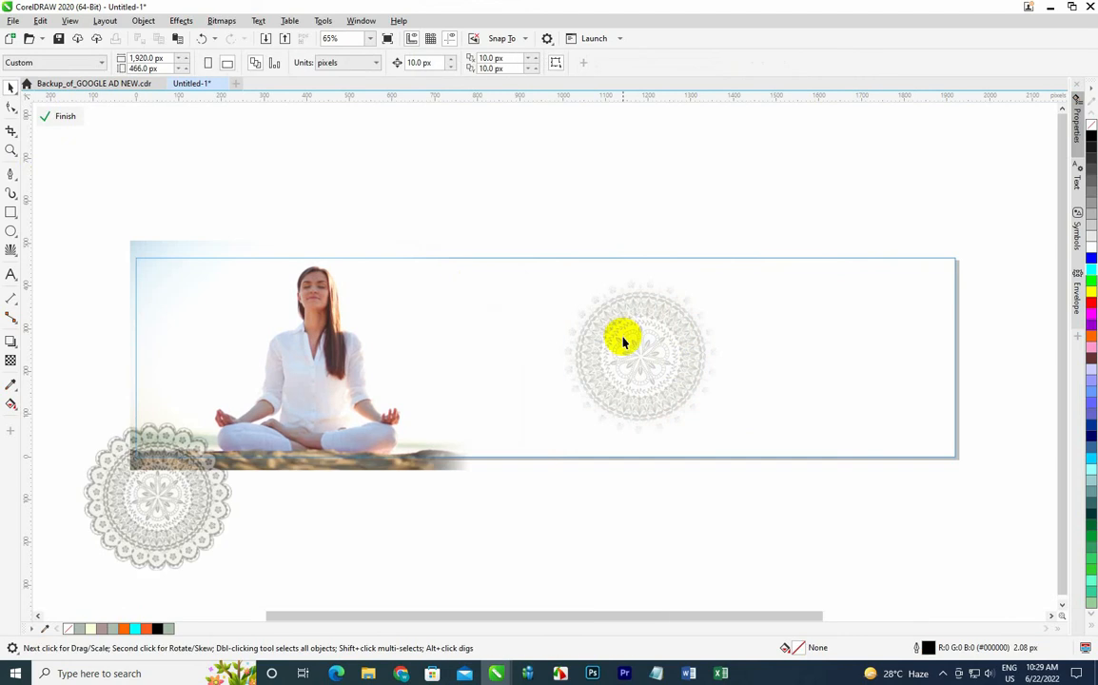
{"action": "left_click_drag", "start_coordinate": [625, 338], "coordinate": [757, 347]}
{"action": "left_click_drag", "start_coordinate": [669, 451], "coordinate": [652, 483]}
{"action": "left_click_drag", "start_coordinate": [737, 418], "coordinate": [793, 406]}
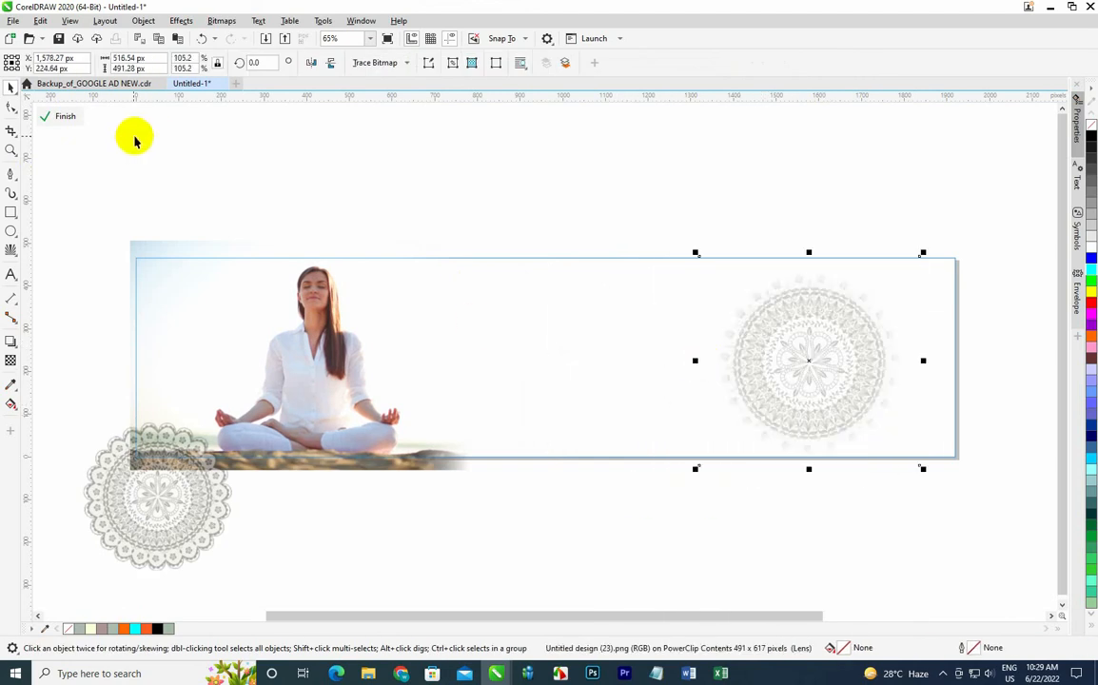
{"action": "left_click", "coordinate": [65, 116]}
{"action": "left_click", "coordinate": [214, 141]}
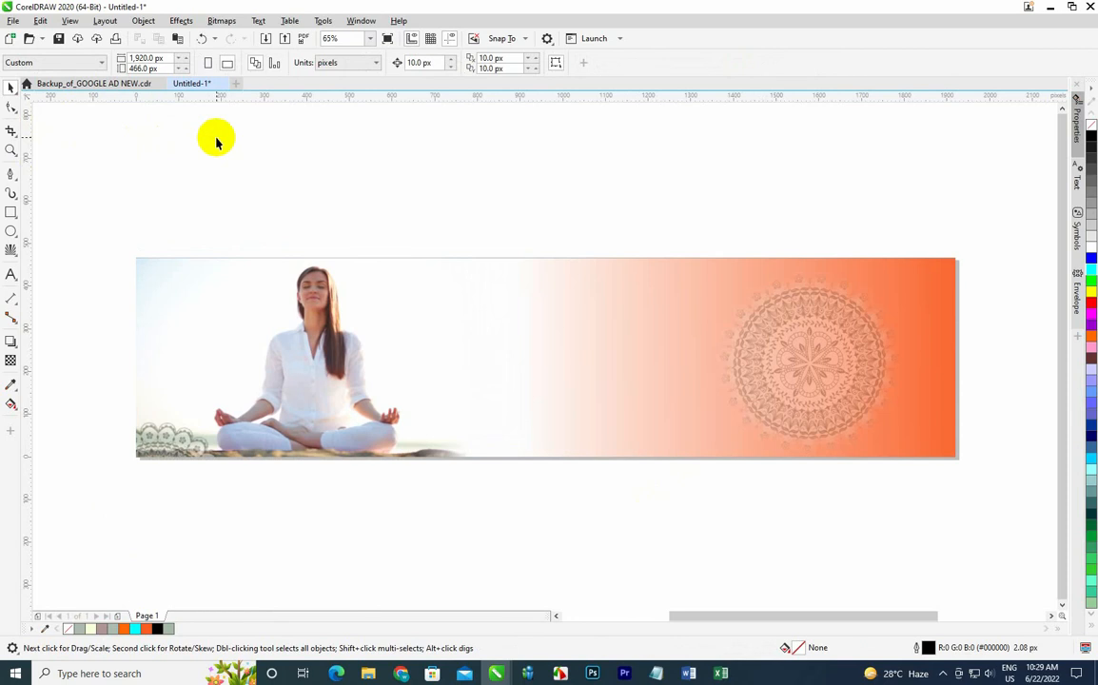
{"action": "left_click", "coordinate": [266, 39]}
{"action": "scroll", "coordinate": [402, 275], "scroll_direction": "down", "scroll_amount": 3}
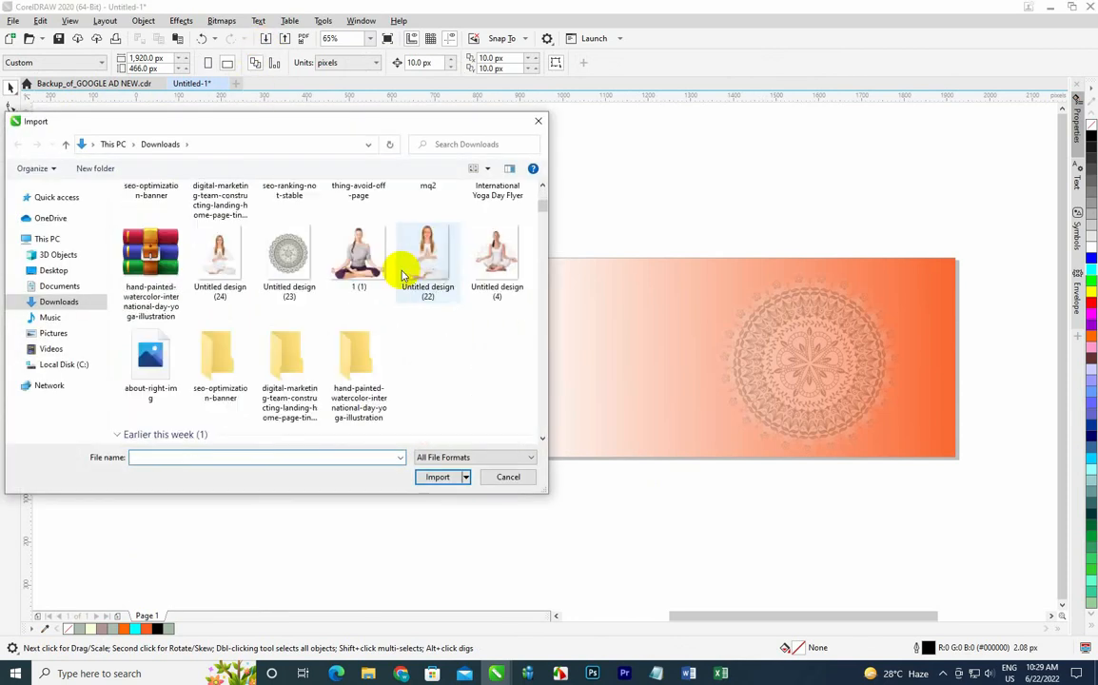
{"action": "scroll", "coordinate": [401, 275], "scroll_direction": "up", "scroll_amount": 1}
{"action": "scroll", "coordinate": [402, 275], "scroll_direction": "down", "scroll_amount": 1}
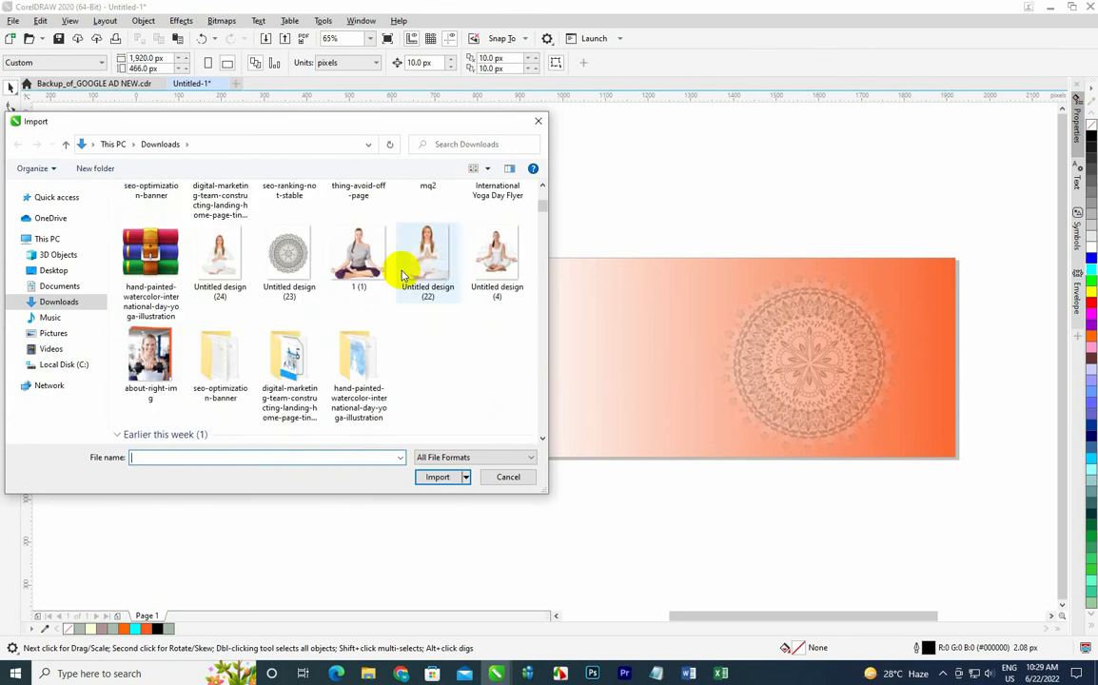
{"action": "scroll", "coordinate": [402, 275], "scroll_direction": "down", "scroll_amount": 2}
{"action": "scroll", "coordinate": [402, 275], "scroll_direction": "up", "scroll_amount": 4}
{"action": "scroll", "coordinate": [402, 275], "scroll_direction": "down", "scroll_amount": 2}
{"action": "scroll", "coordinate": [401, 275], "scroll_direction": "up", "scroll_amount": 1}
{"action": "scroll", "coordinate": [401, 275], "scroll_direction": "up", "scroll_amount": 2}
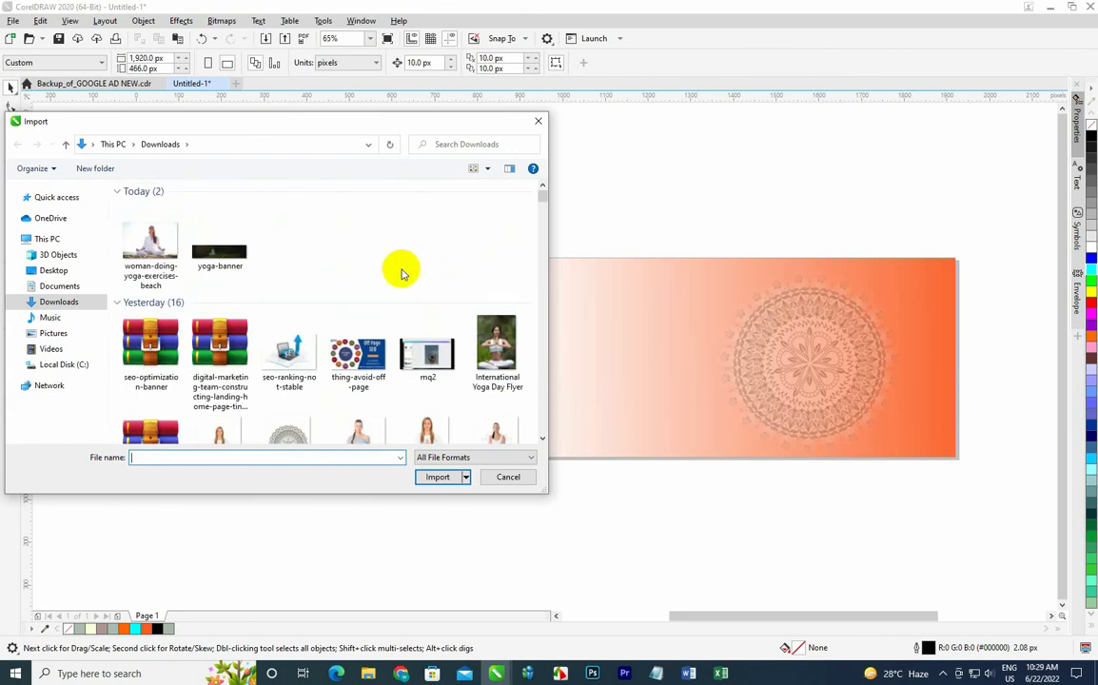
{"action": "left_click", "coordinate": [497, 352]}
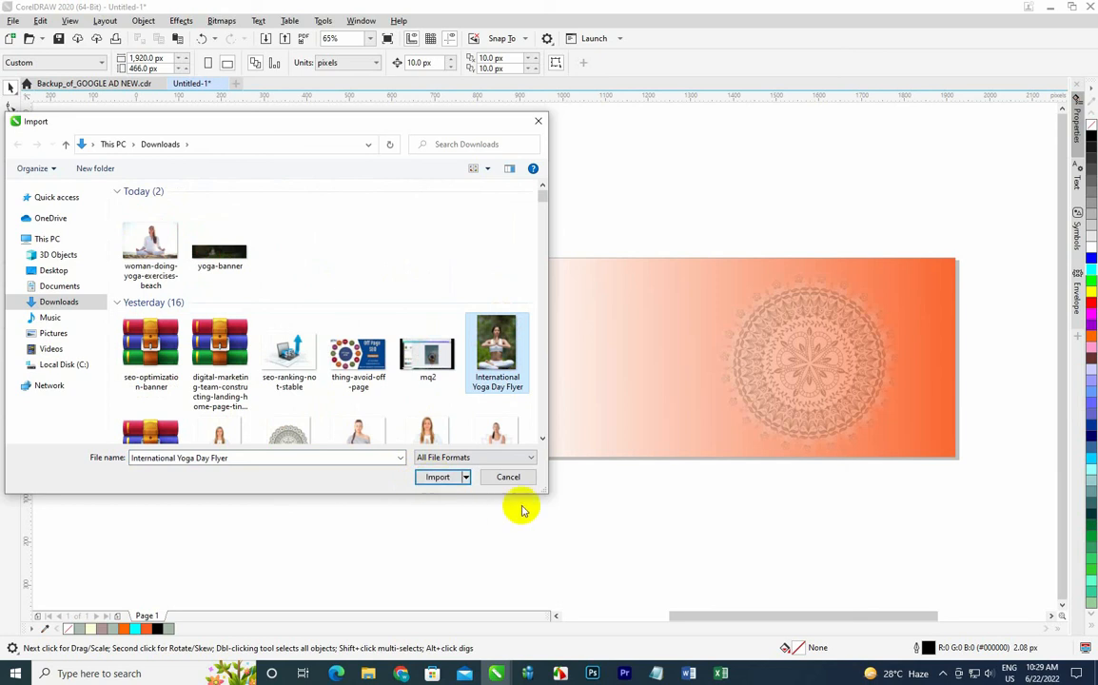
{"action": "left_click", "coordinate": [538, 121]}
Draw a rectangle covering the whole banner, fill it black and apply a uniform transparency.
{"action": "left_click", "coordinate": [11, 212]}
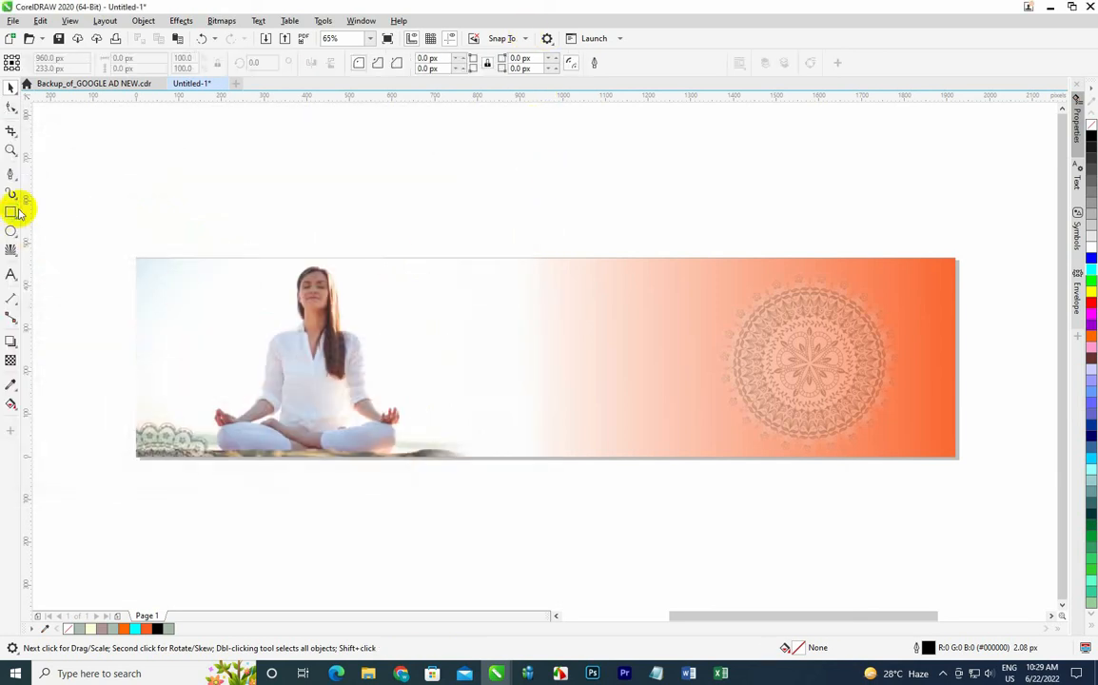
{"action": "left_click_drag", "start_coordinate": [136, 258], "coordinate": [958, 460]}
{"action": "left_click", "coordinate": [1092, 139]}
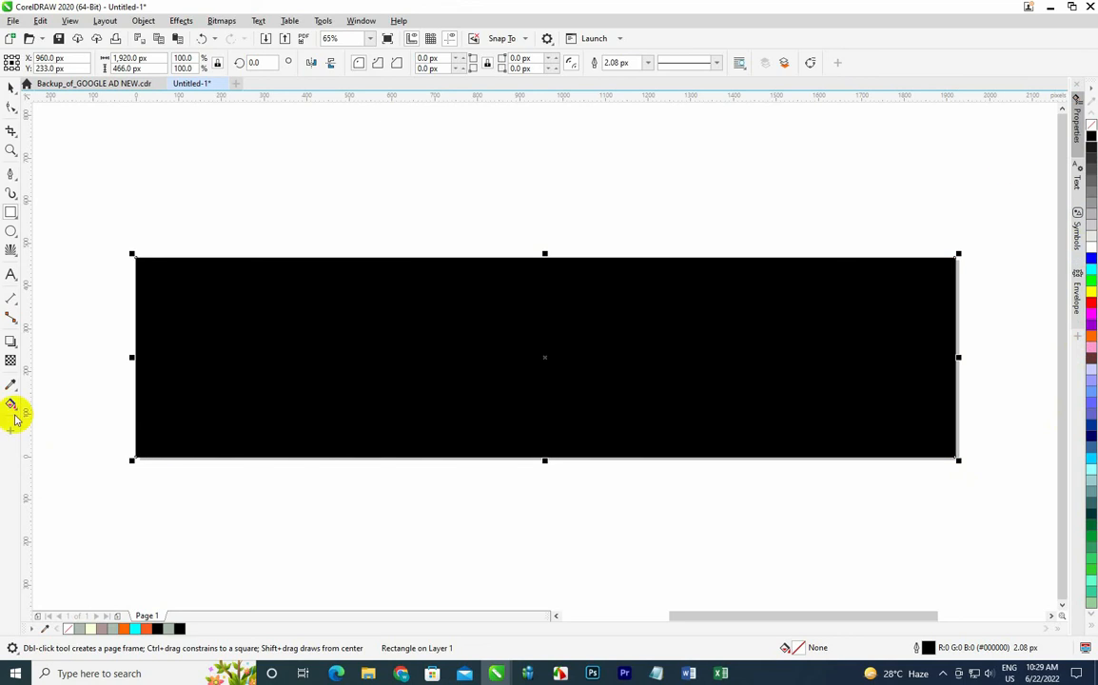
{"action": "left_click", "coordinate": [10, 360]}
{"action": "left_click", "coordinate": [30, 63]}
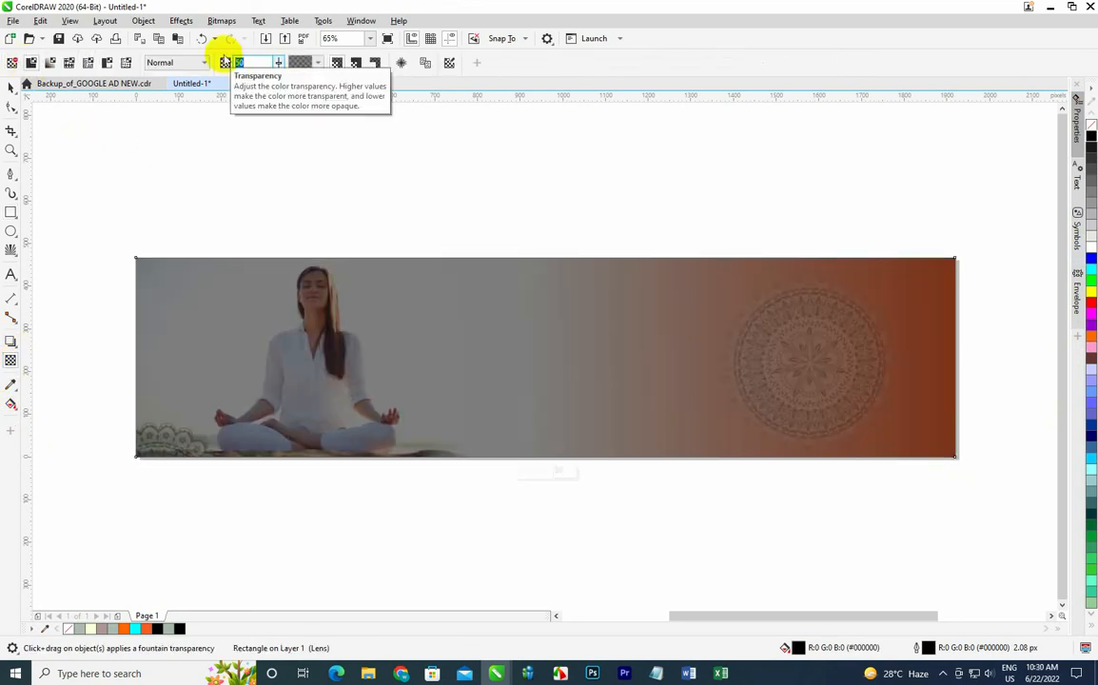
{"action": "left_click", "coordinate": [10, 87]}
{"action": "left_click", "coordinate": [347, 173]}
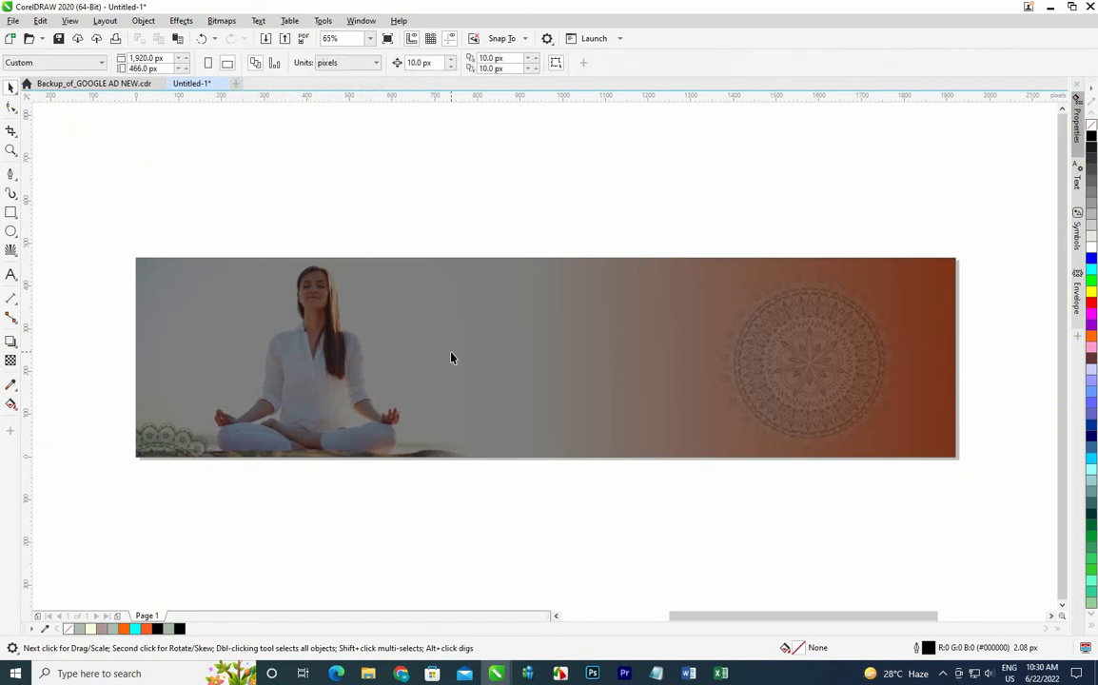
Shift the dark overlay below the banner and move the mandala inside the PowerClip toward the banner's centre.
{"action": "left_click_drag", "start_coordinate": [507, 335], "coordinate": [539, 465]}
{"action": "left_click", "coordinate": [789, 331]}
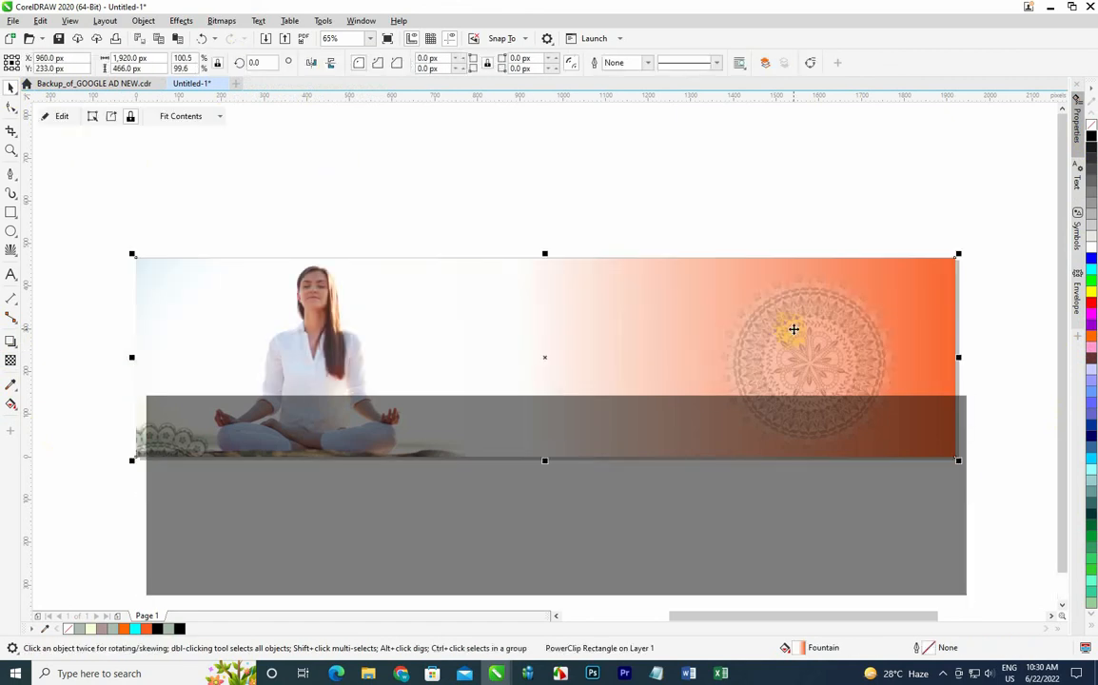
{"action": "left_click", "coordinate": [52, 116]}
{"action": "left_click_drag", "start_coordinate": [774, 316], "coordinate": [466, 346]}
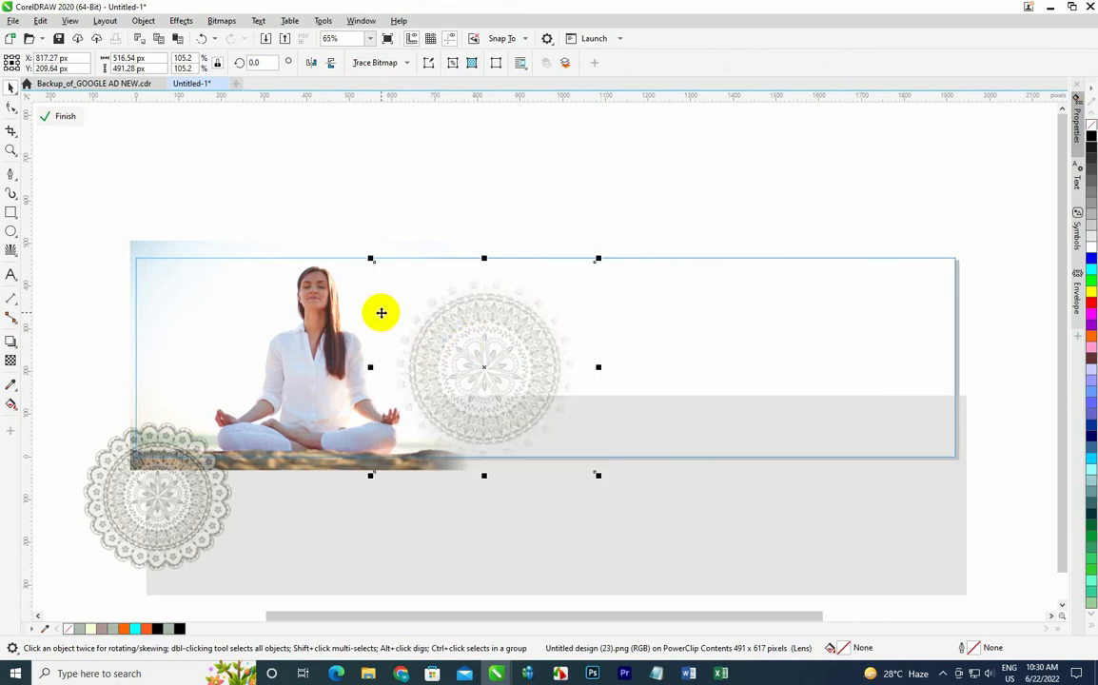
{"action": "left_click", "coordinate": [62, 116]}
{"action": "left_click", "coordinate": [226, 184]}
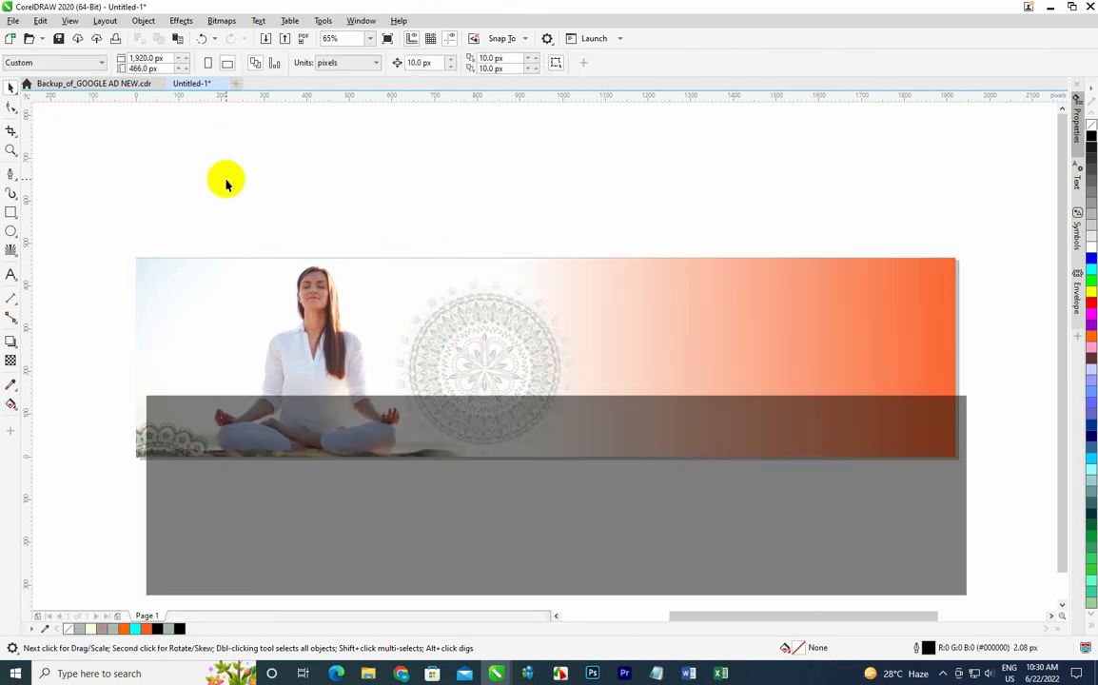
Edit the PowerClip again, move the mandala close to the banner's right edge and finish editing.
{"action": "left_click", "coordinate": [488, 338]}
{"action": "left_click", "coordinate": [53, 117]}
{"action": "left_click", "coordinate": [476, 358]}
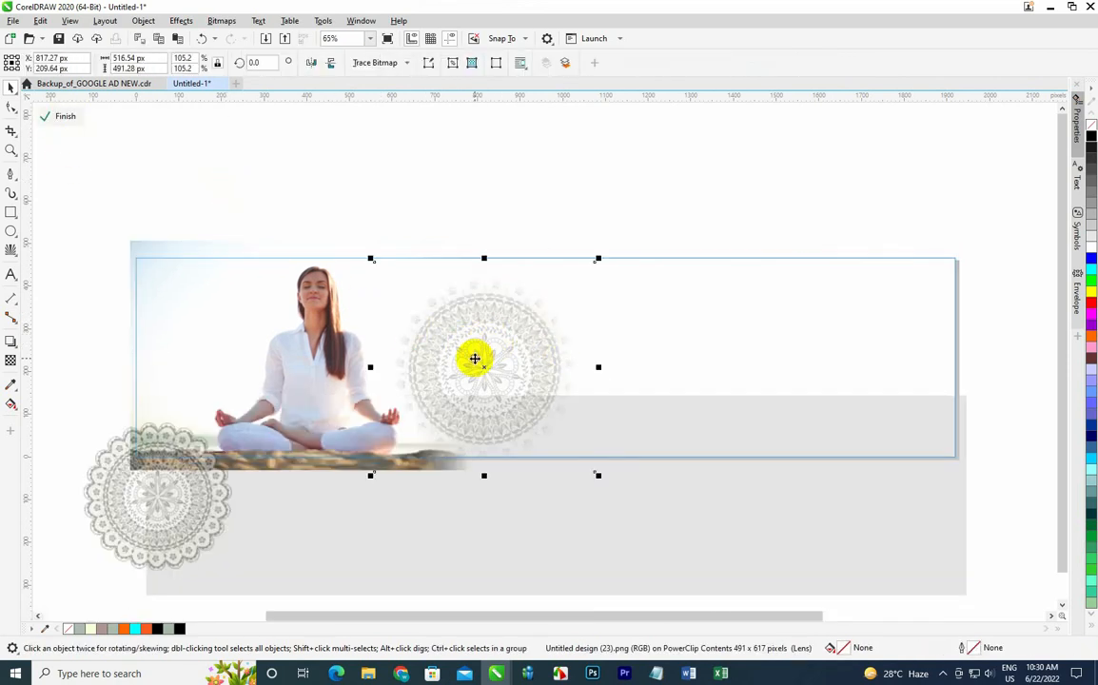
{"action": "left_click_drag", "start_coordinate": [474, 358], "coordinate": [836, 350]}
{"action": "left_click", "coordinate": [64, 116]}
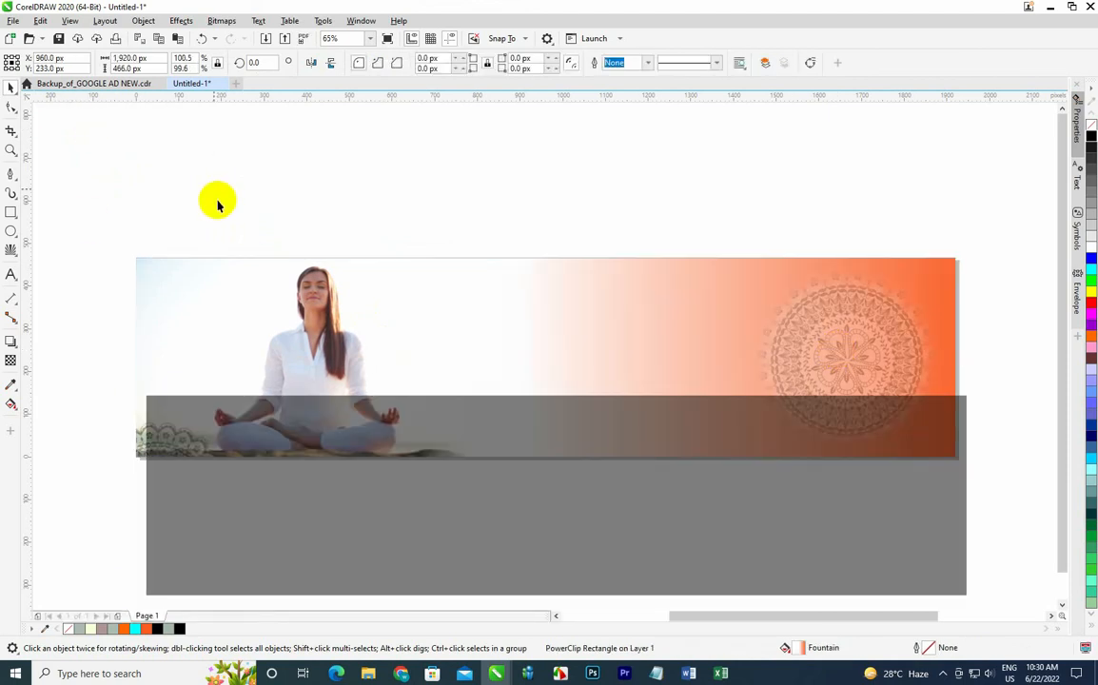
Select the dark overlay rectangle and centre it on the page over the banner.
{"action": "left_click", "coordinate": [466, 568]}
{"action": "key", "text": "p"}
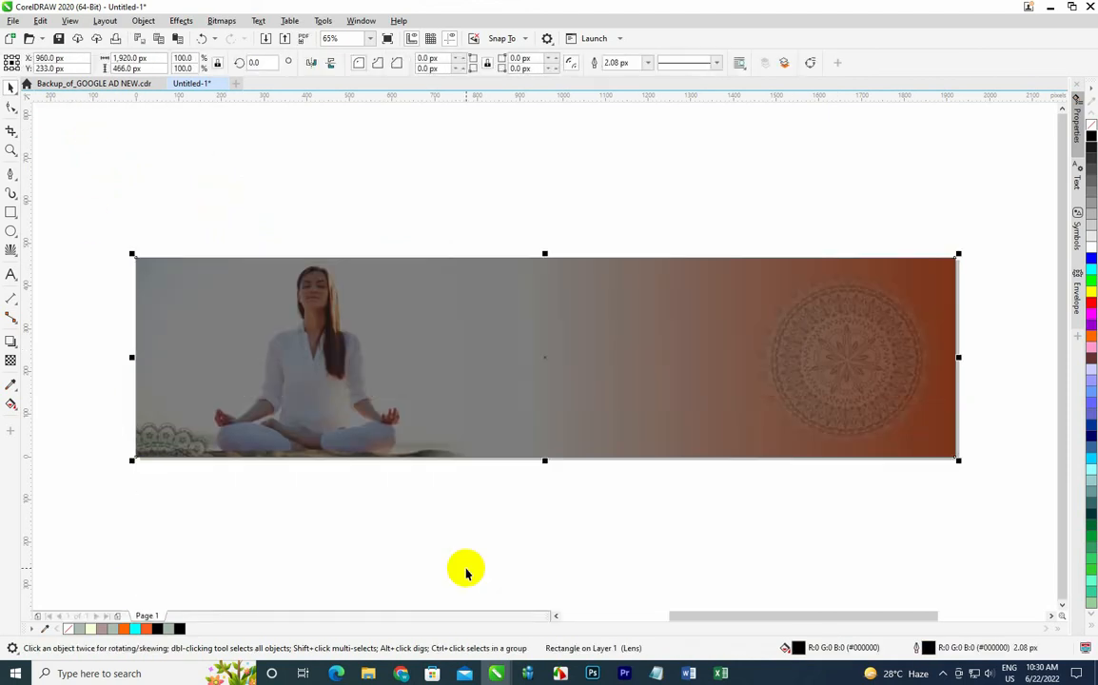
{"action": "left_click", "coordinate": [430, 554]}
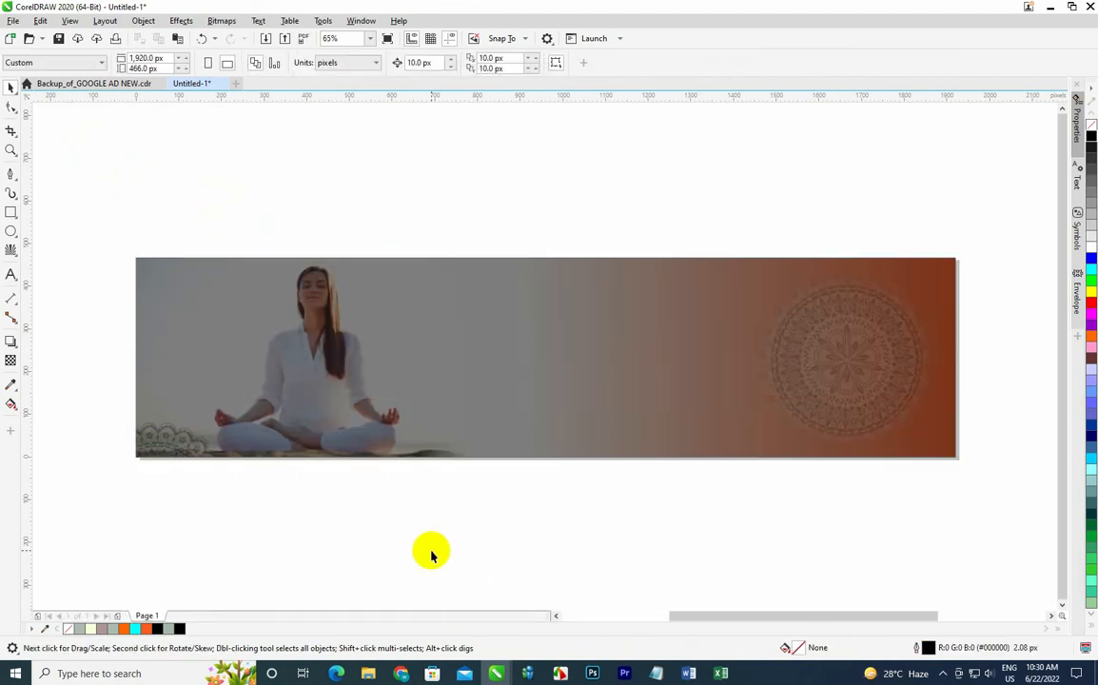